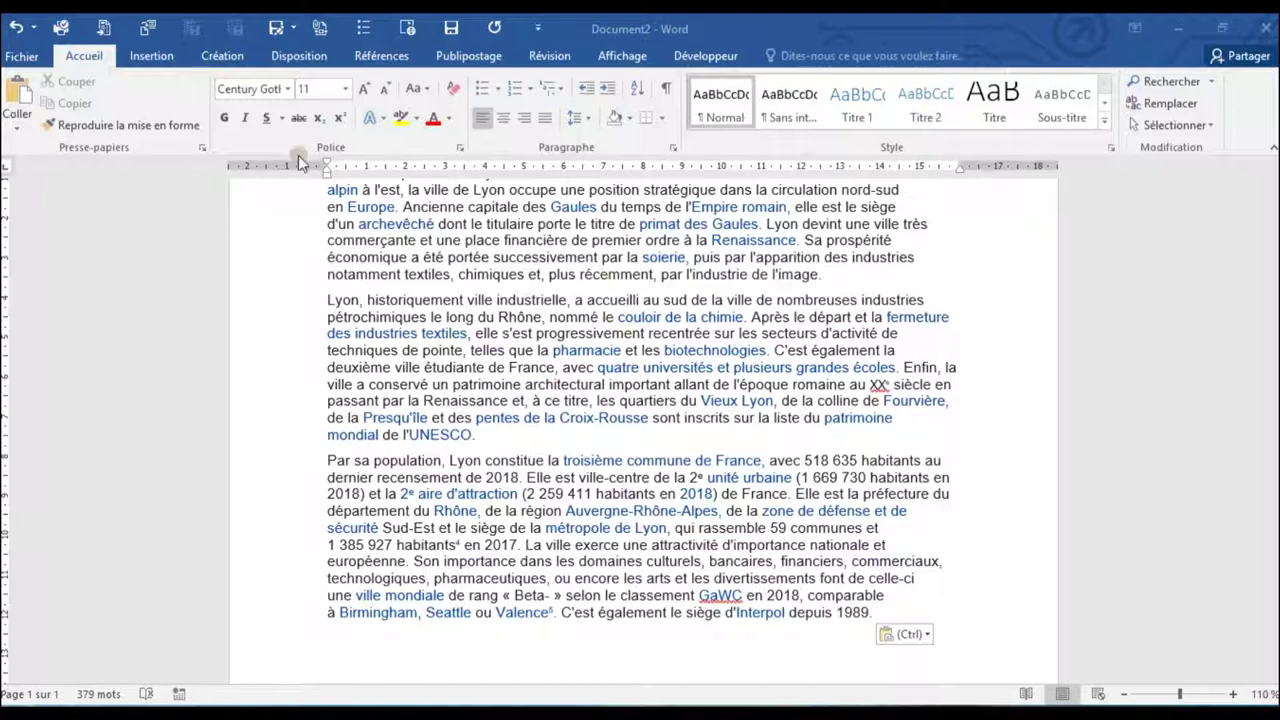
Open Images en ligne from the Insertion tab, with the caret after the last paragraph
left_click(166, 62)
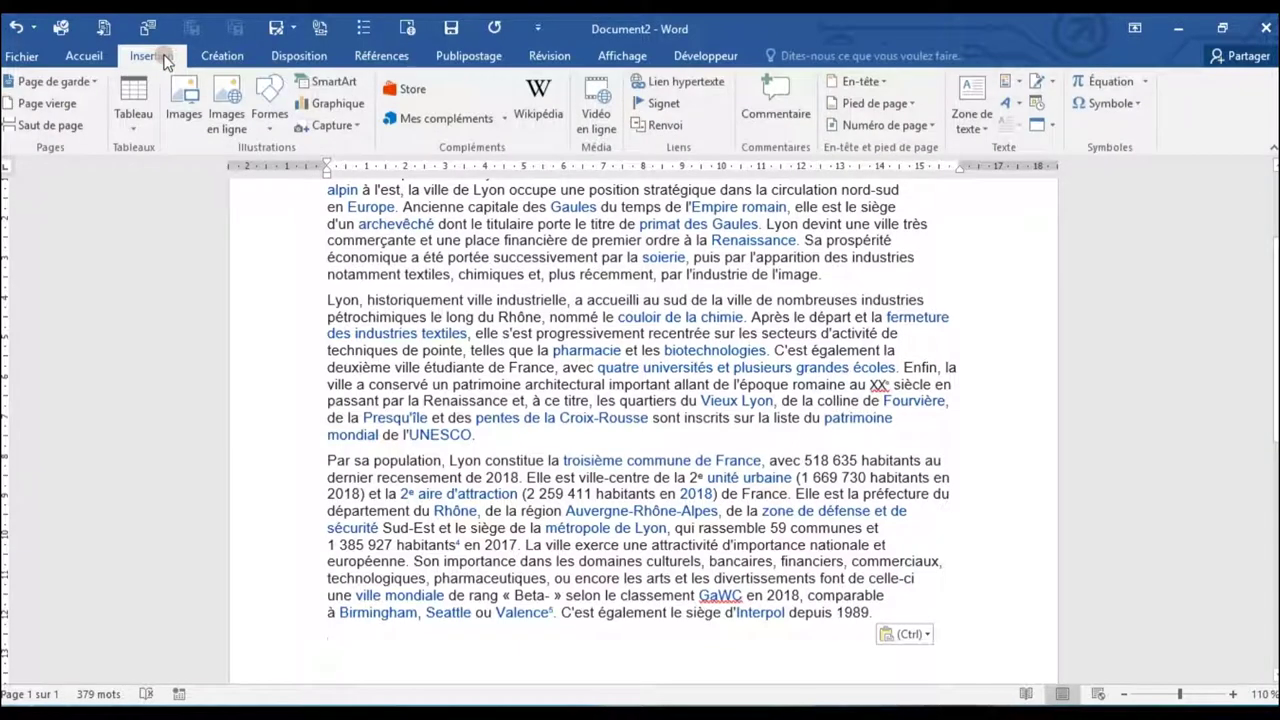
left_click(226, 108)
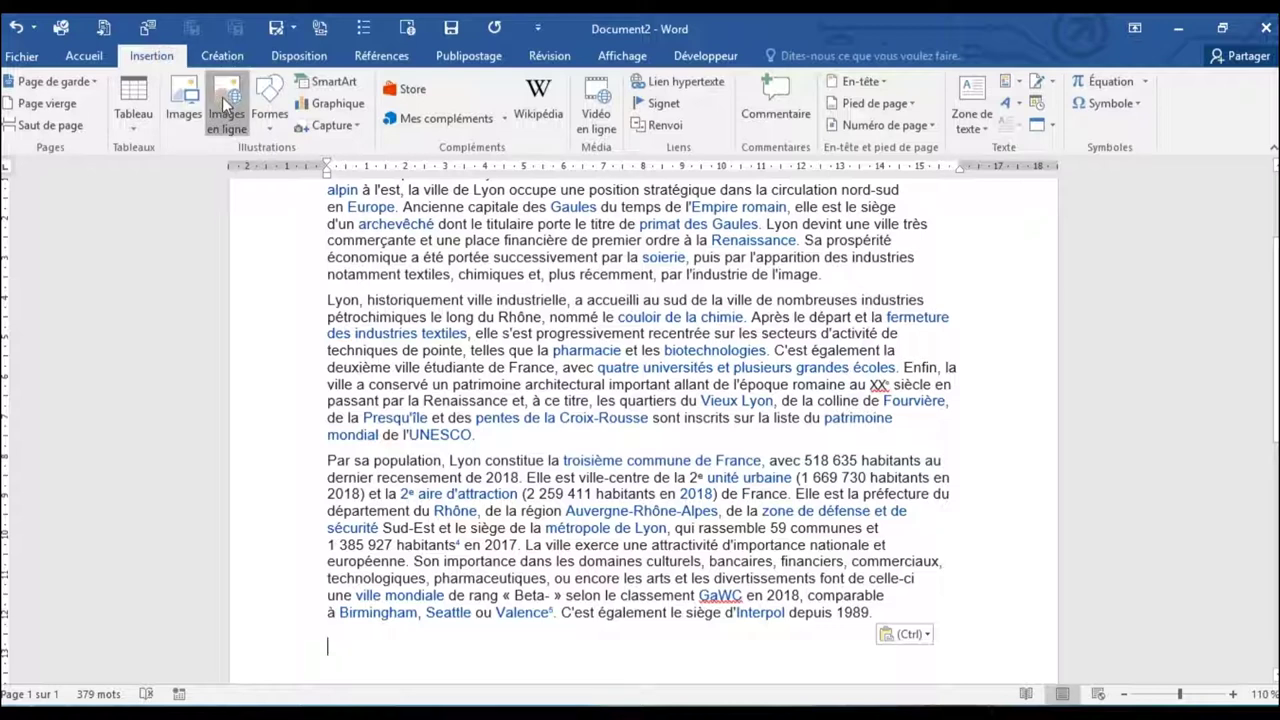
Search Bing for 'Lyon', insert the riverside church photo, and shrink it to 6,54 × 8,72 cm
left_click(743, 200)
type("Lyon")
key("Return")
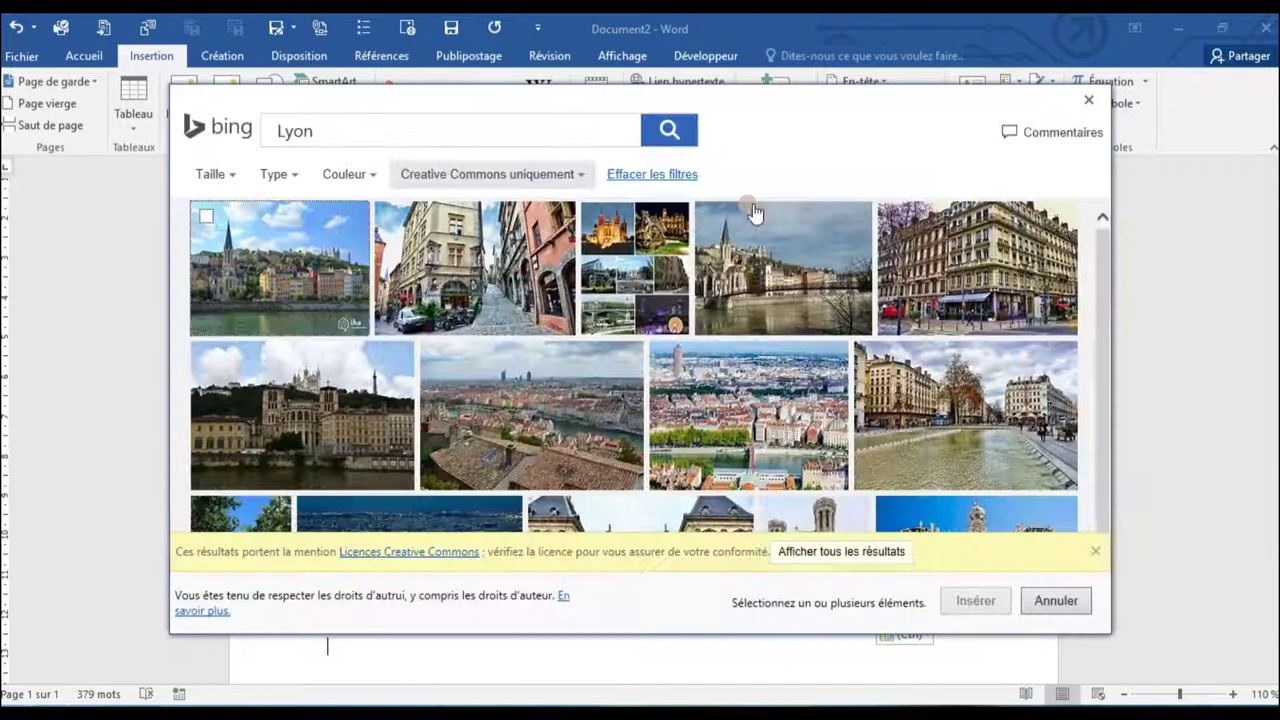
left_click(758, 302)
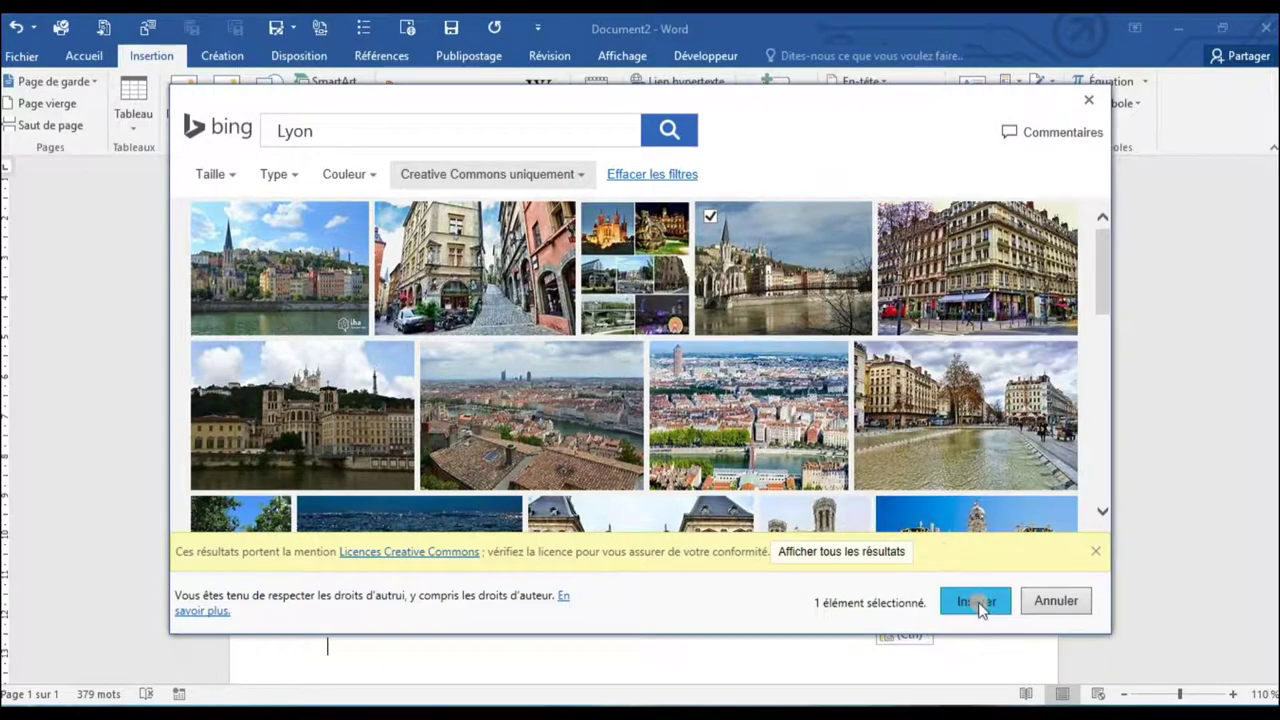
left_click(978, 603)
left_click_drag(962, 312, 694, 551)
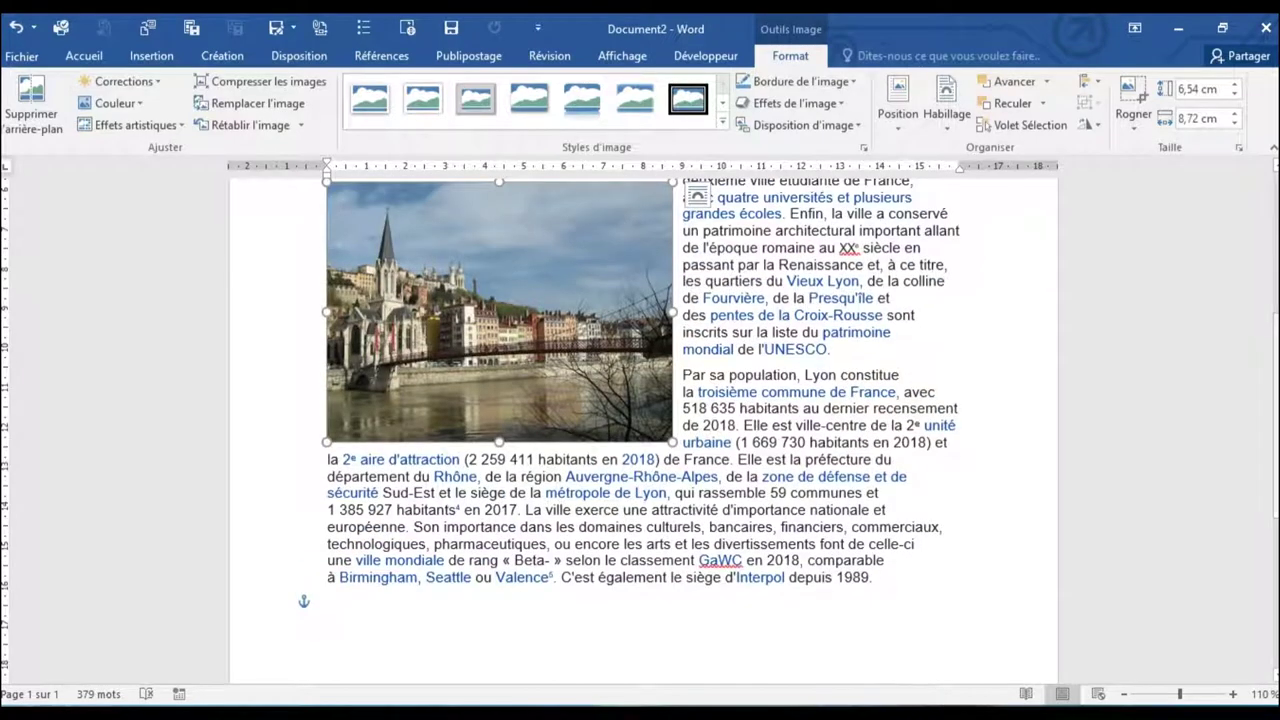
Set the photo to Haut et bas wrapping and centre it in the second paragraph
scroll(640, 425, "up", 2)
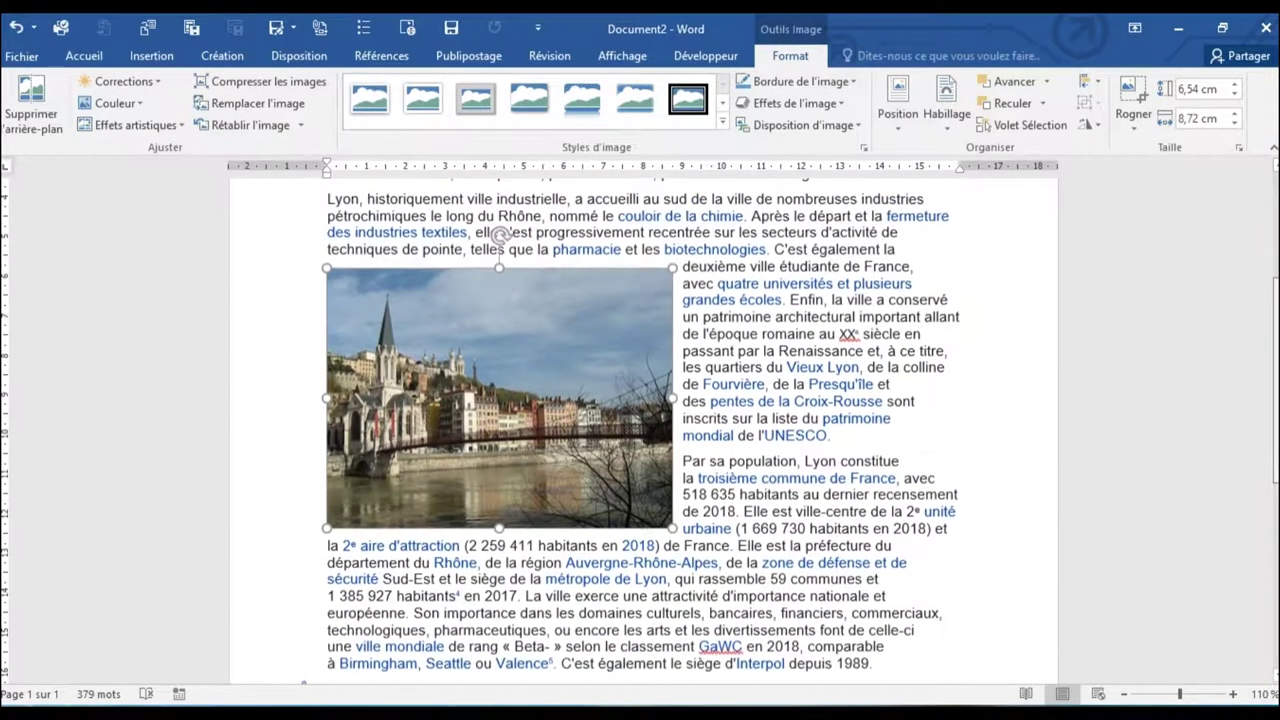
scroll(634, 362, "up", 1)
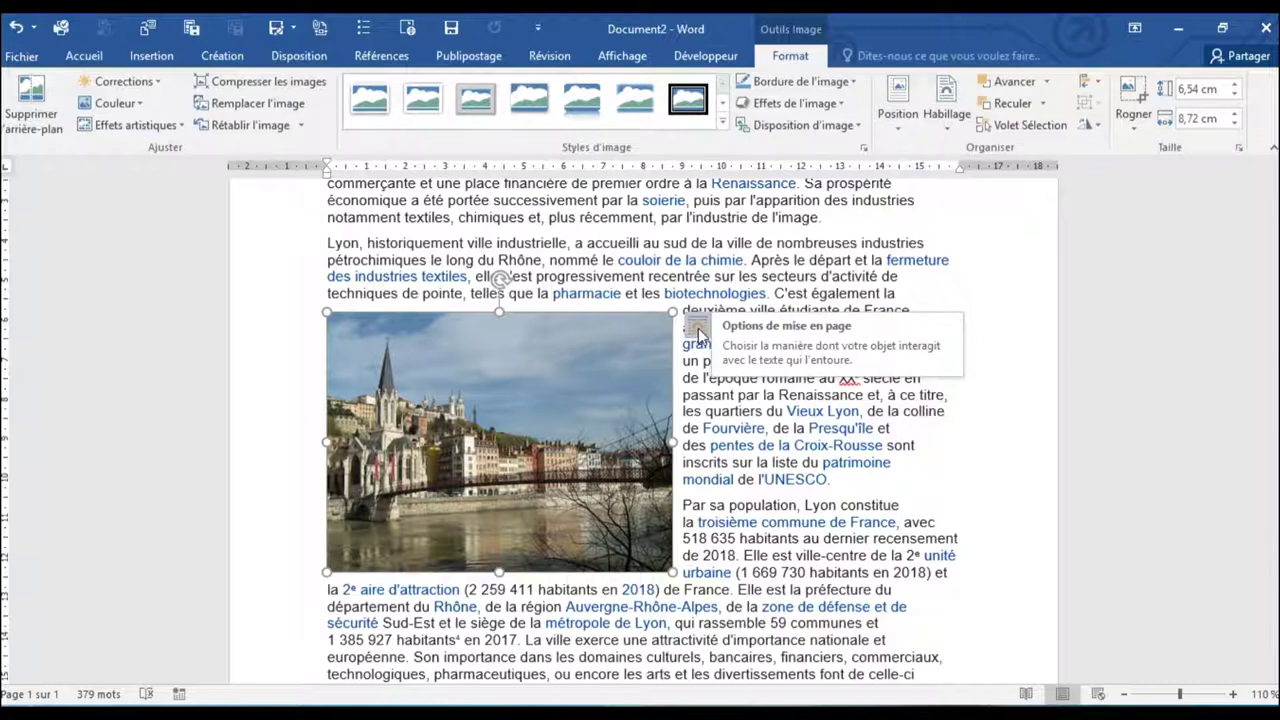
left_click(699, 332)
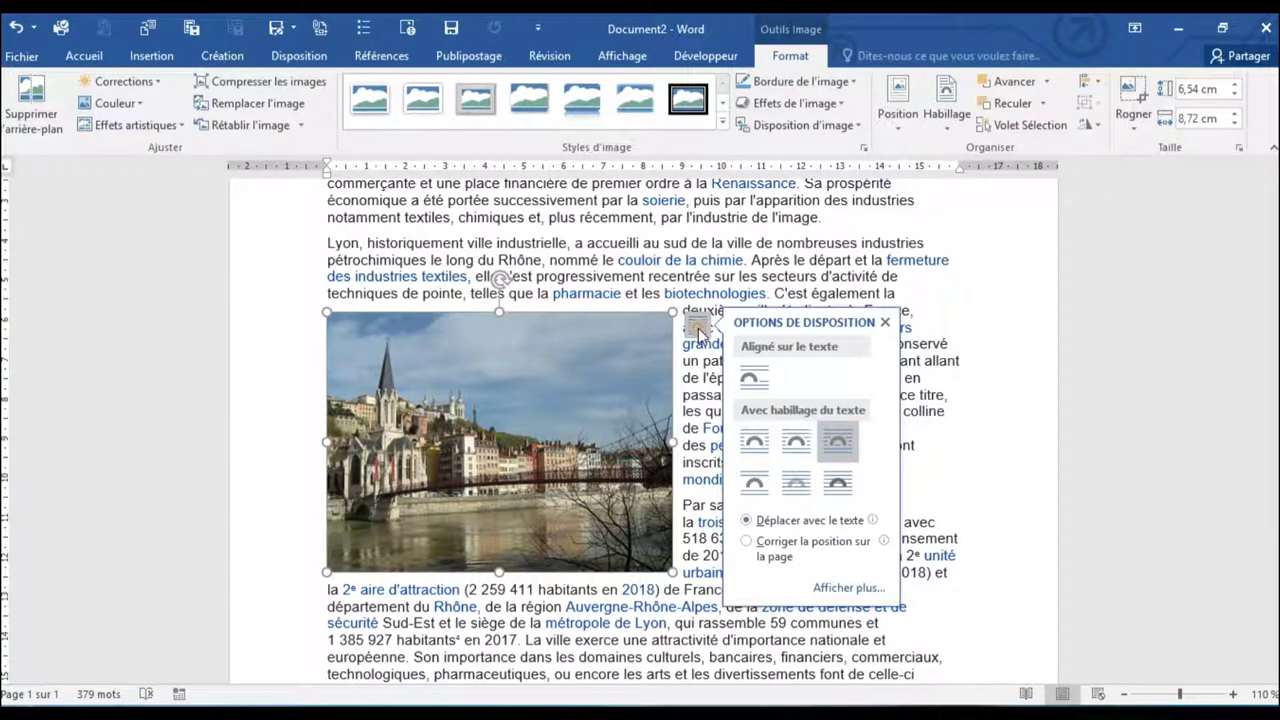
left_click(755, 485)
left_click_drag(550, 410, 704, 426)
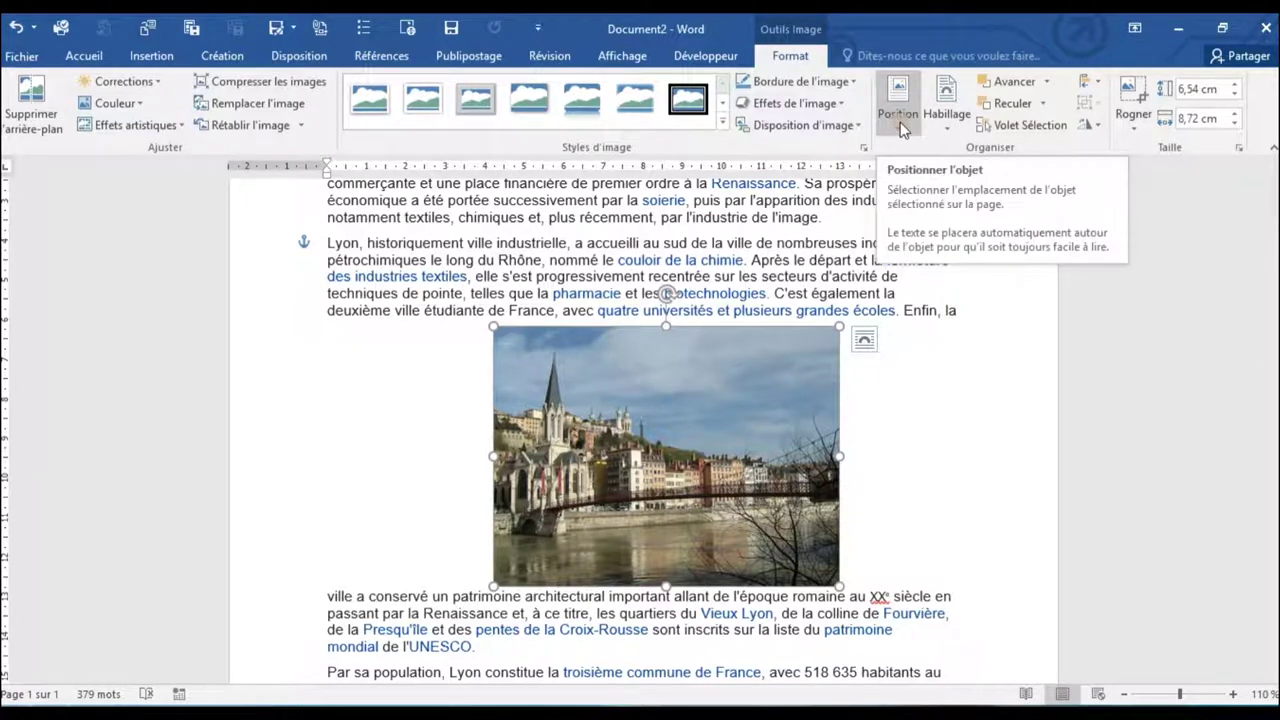
Try the top-left page position preset with text wrapping for the photo
left_click(900, 122)
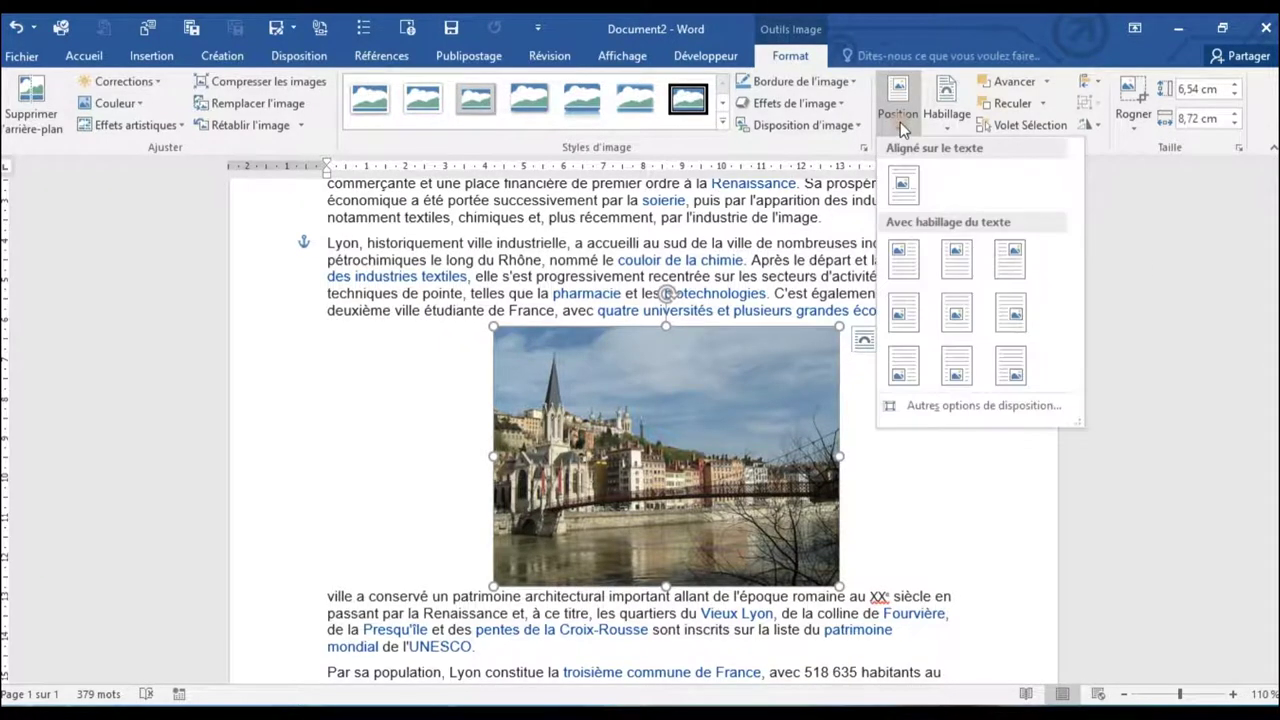
left_click(902, 257)
scroll(795, 350, "down", 4, "ctrl")
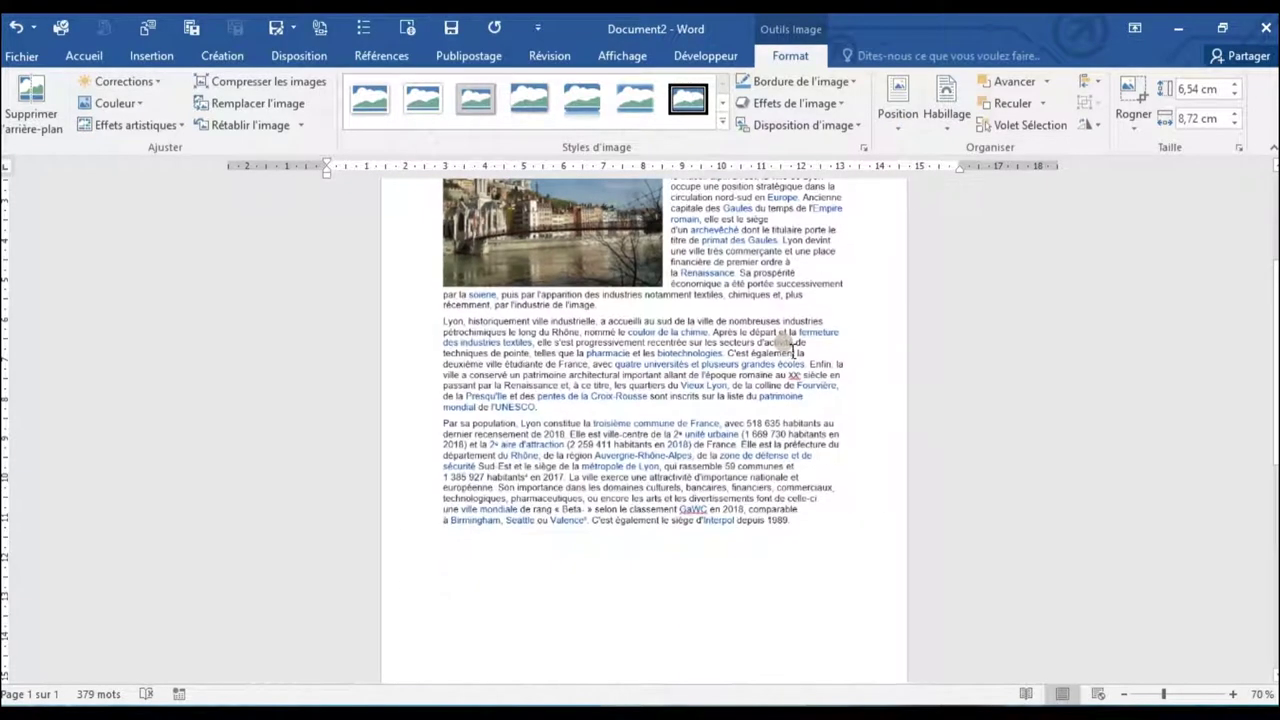
scroll(1171, 343, "up", 1)
scroll(1171, 343, "up", 2)
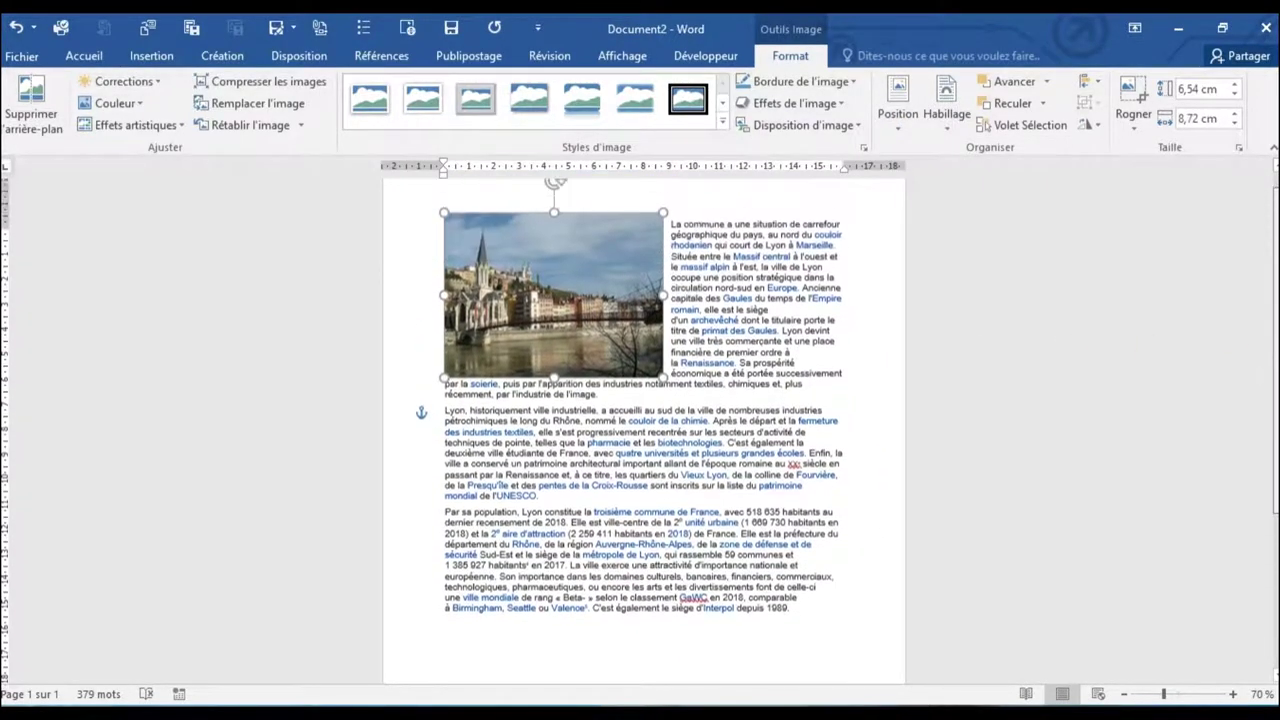
Try the centre preset, then settle on the bottom-right position preset with wrapping
left_click(897, 100)
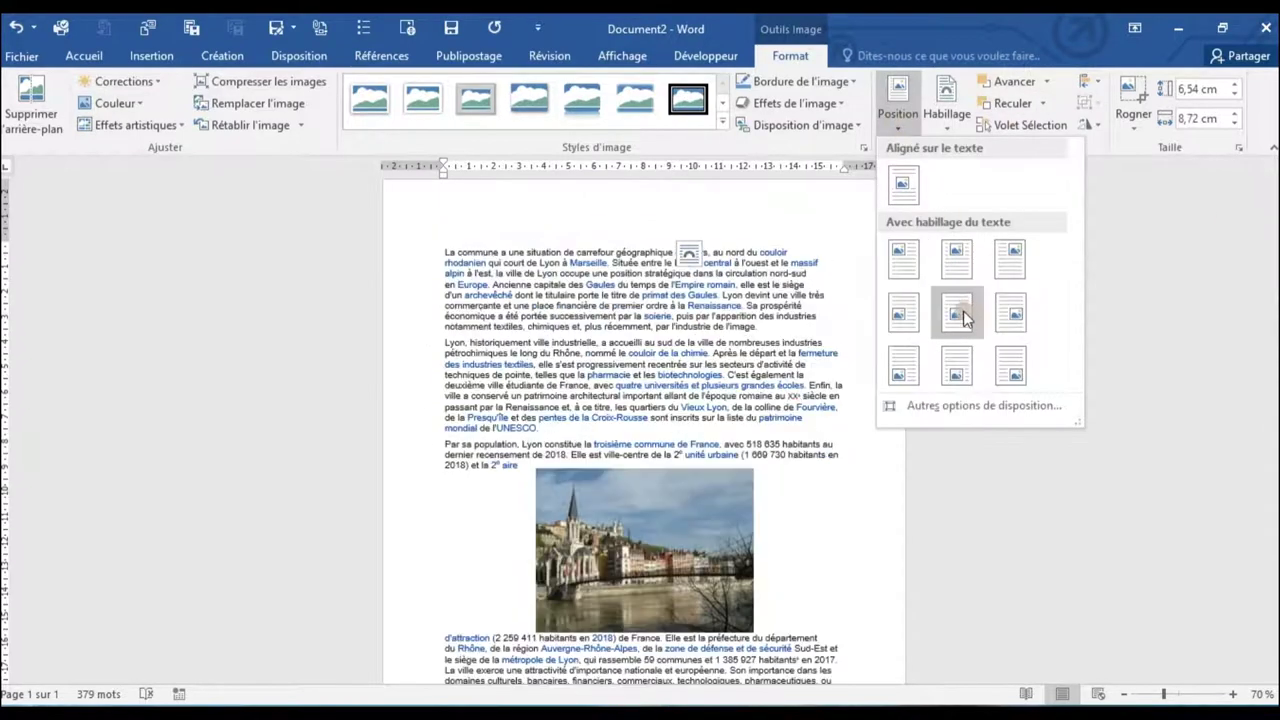
left_click(965, 318)
left_click(893, 113)
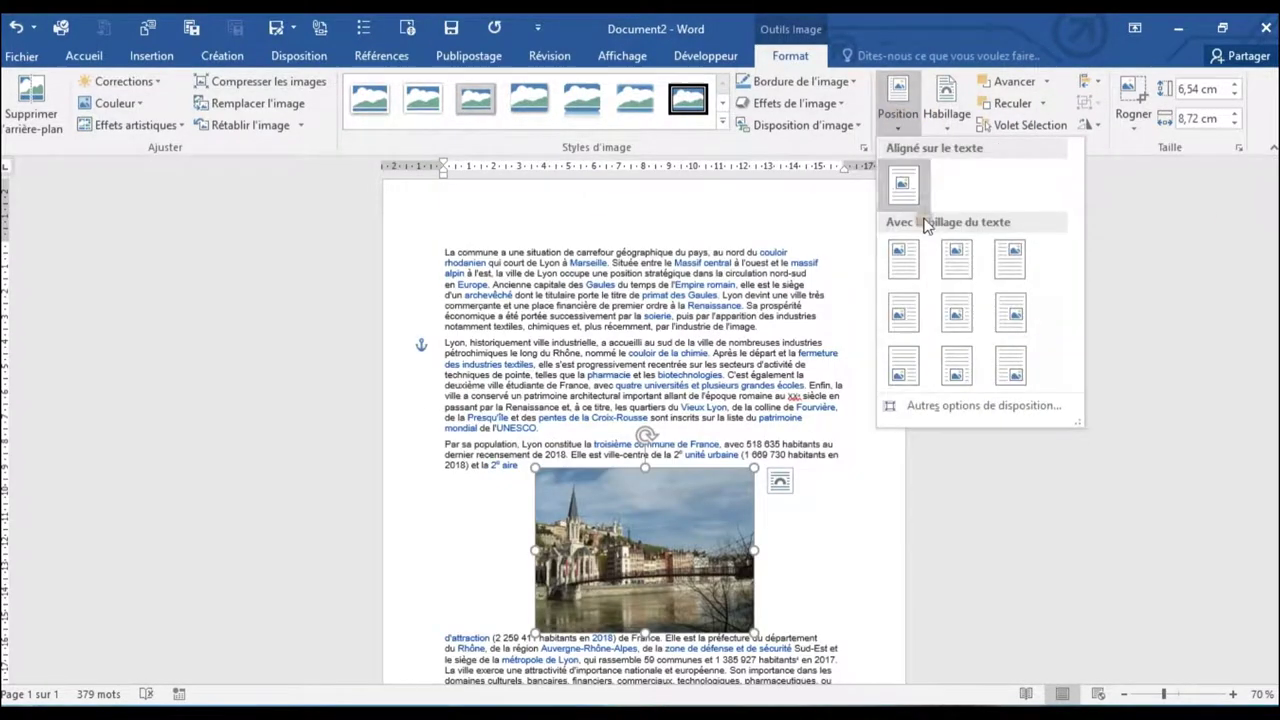
left_click(1008, 366)
scroll(1140, 497, "down", 3)
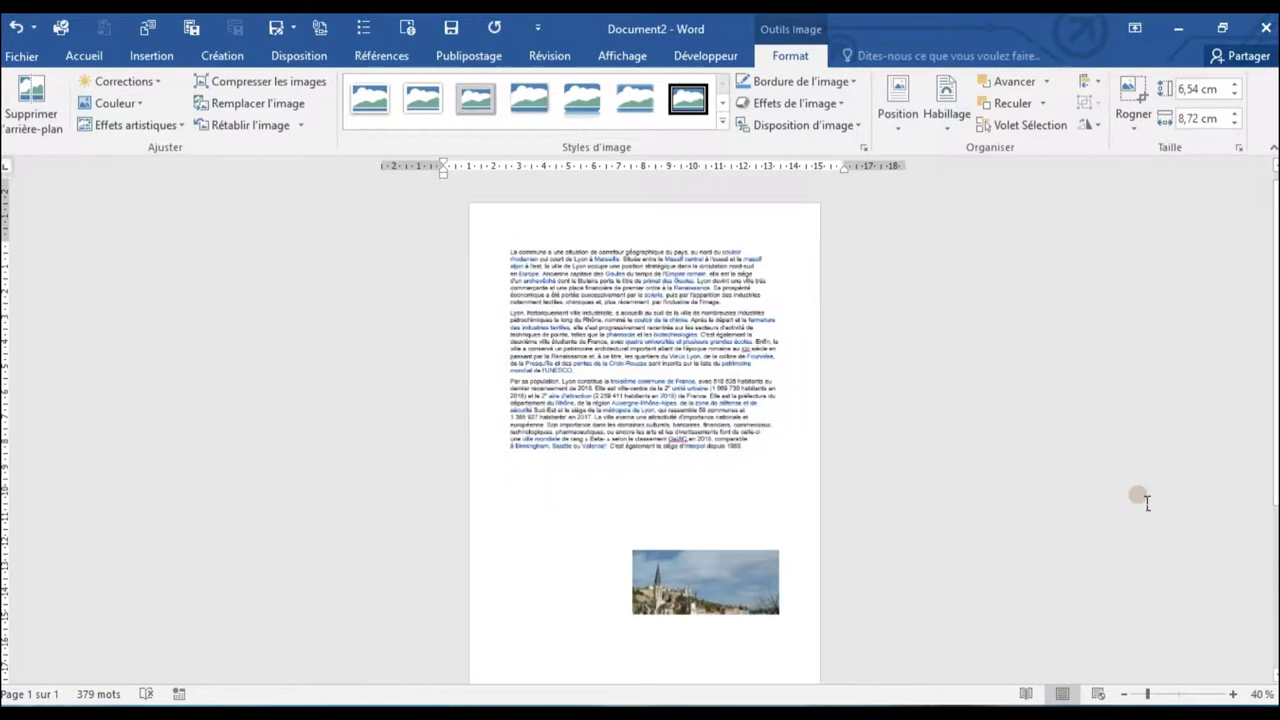
scroll(1140, 497, "up", 2)
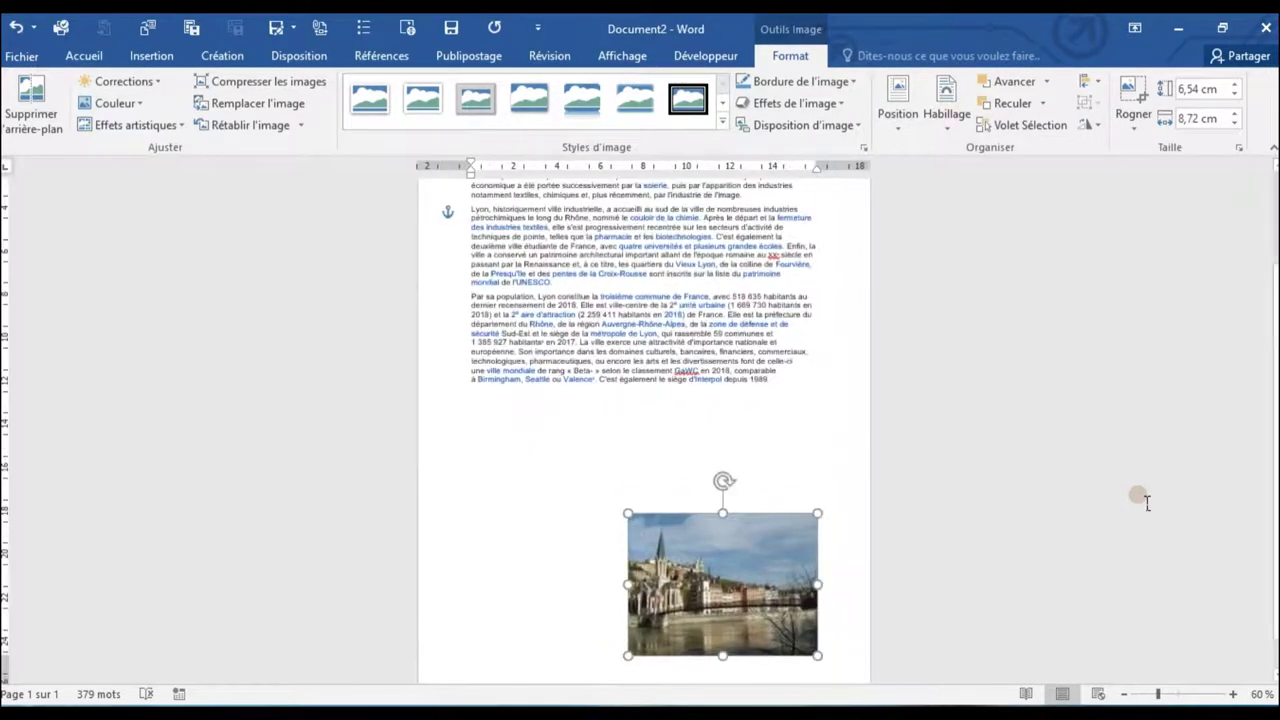
Set the photo Aligné sur le texte, then switch to Carré wrapping and centre it
left_click(948, 120)
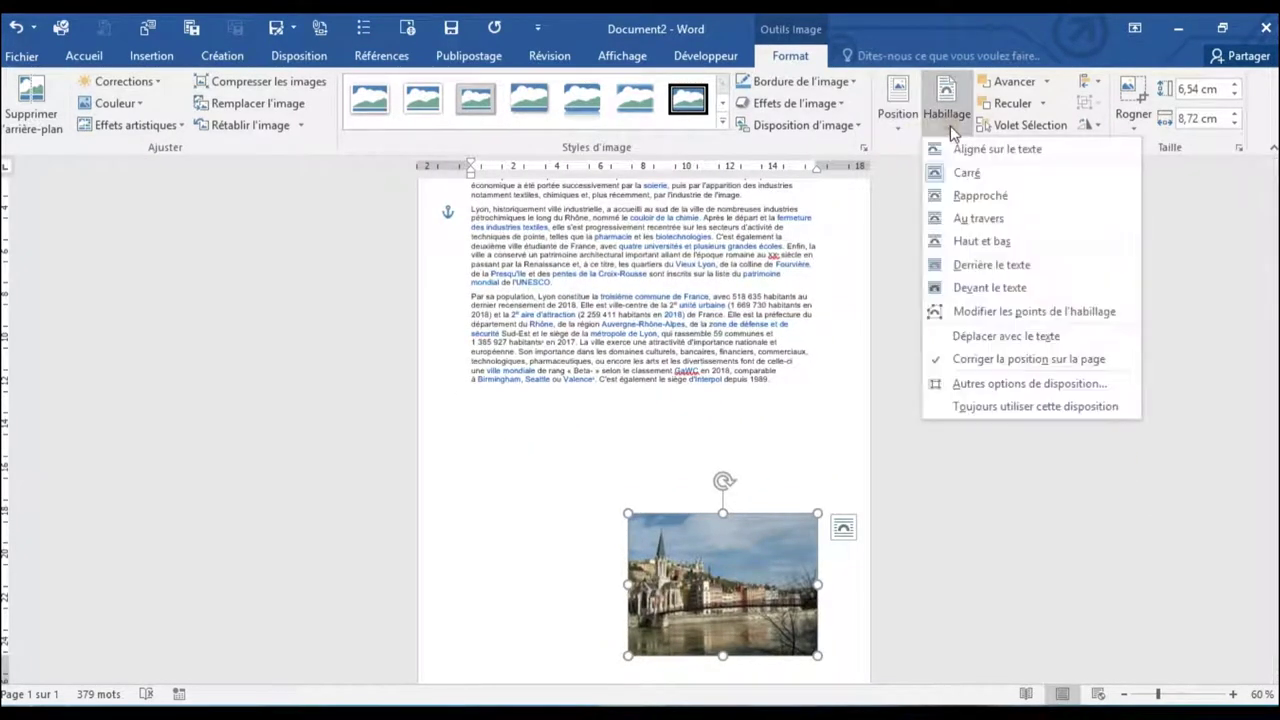
left_click(975, 148)
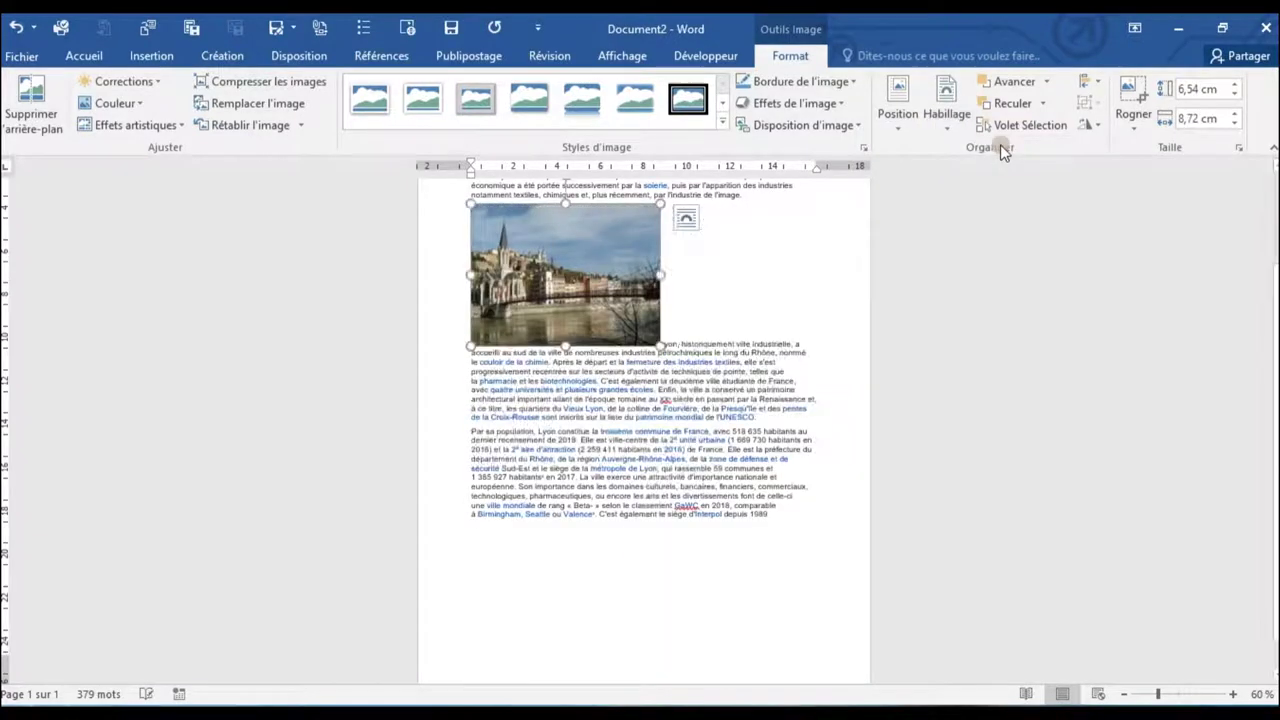
left_click(686, 220)
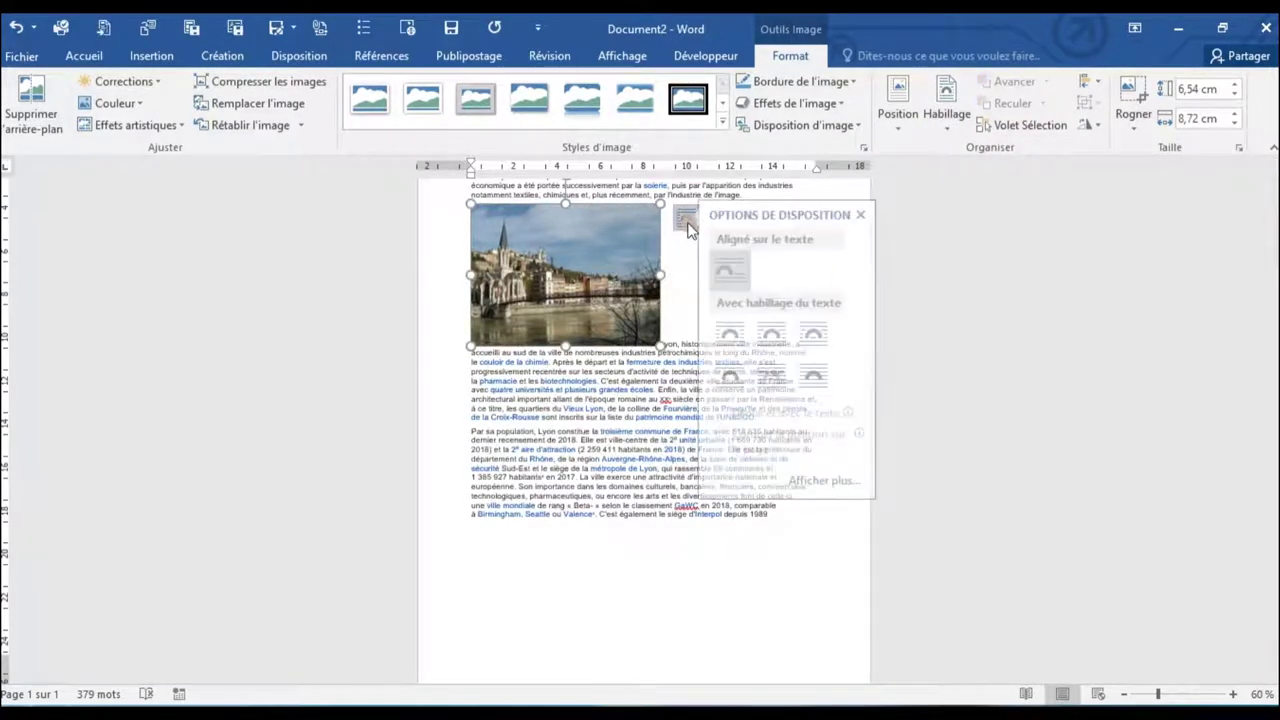
left_click(778, 332)
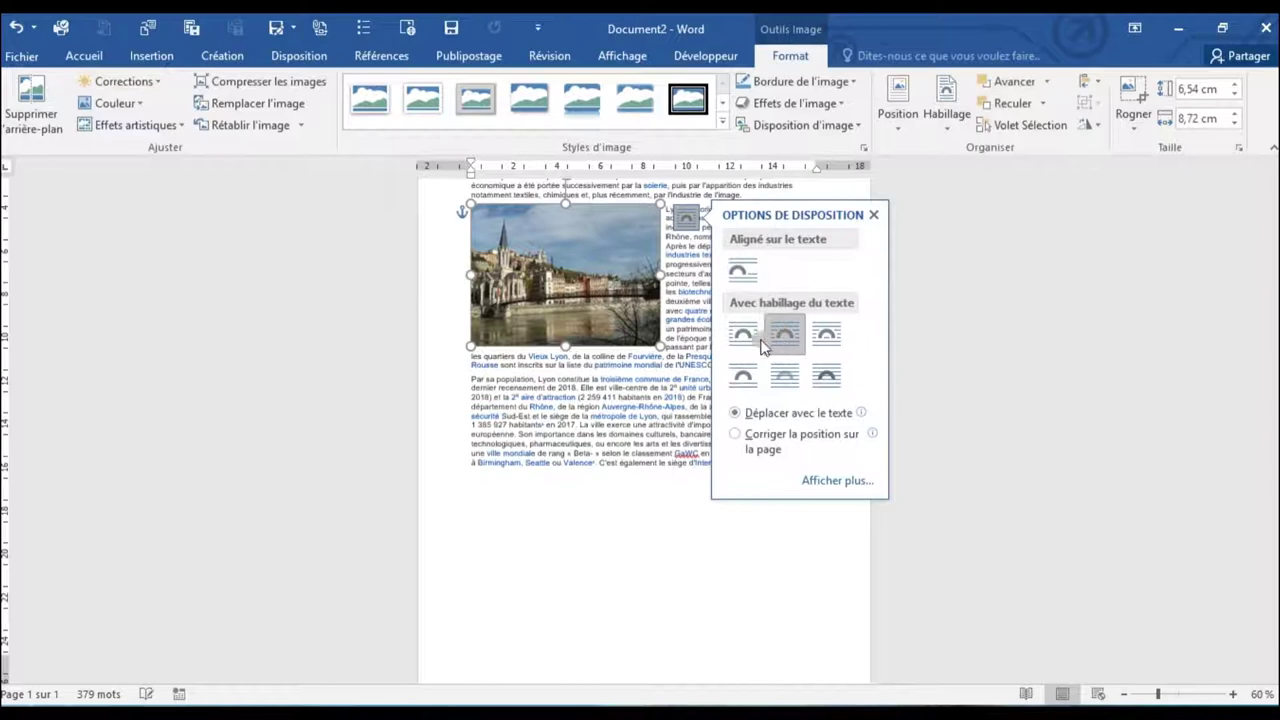
mouse_move(573, 287)
left_mouse_down()
mouse_move(654, 297)
mouse_move(638, 297)
left_mouse_up()
Try Devant and Derrière wrapping, then settle on Haut et bas
left_click(765, 229)
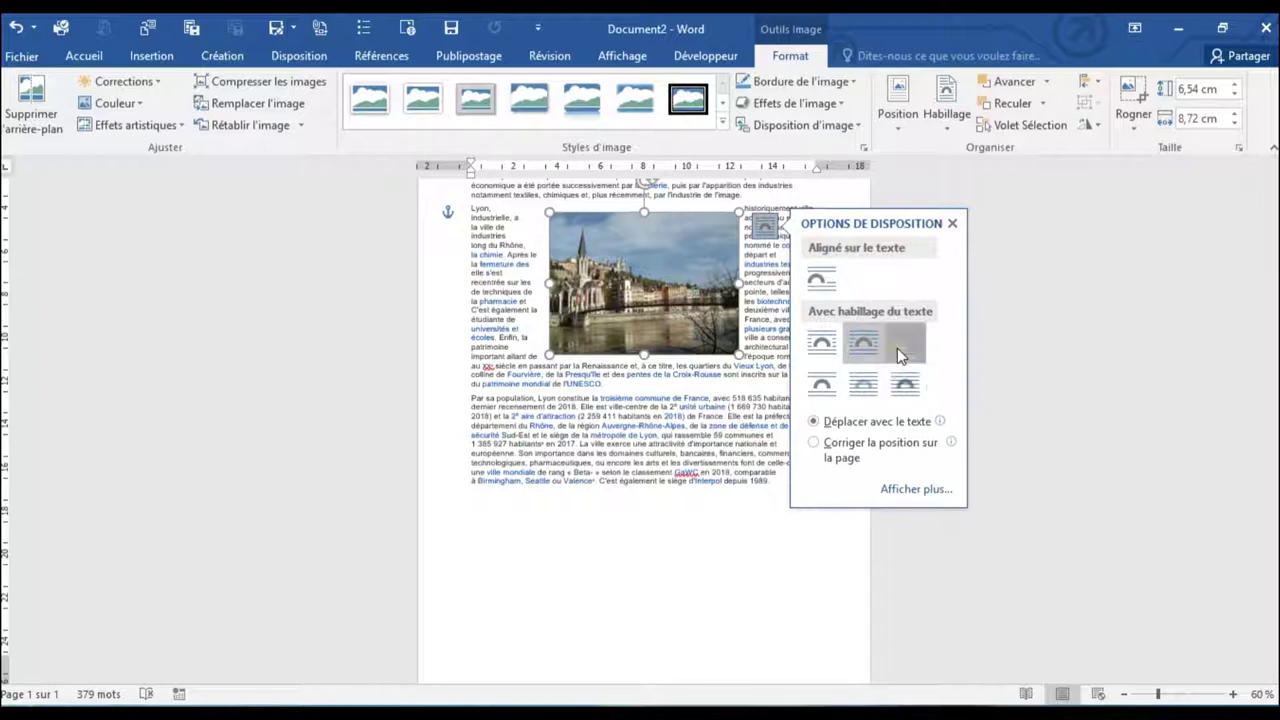
left_click(905, 386)
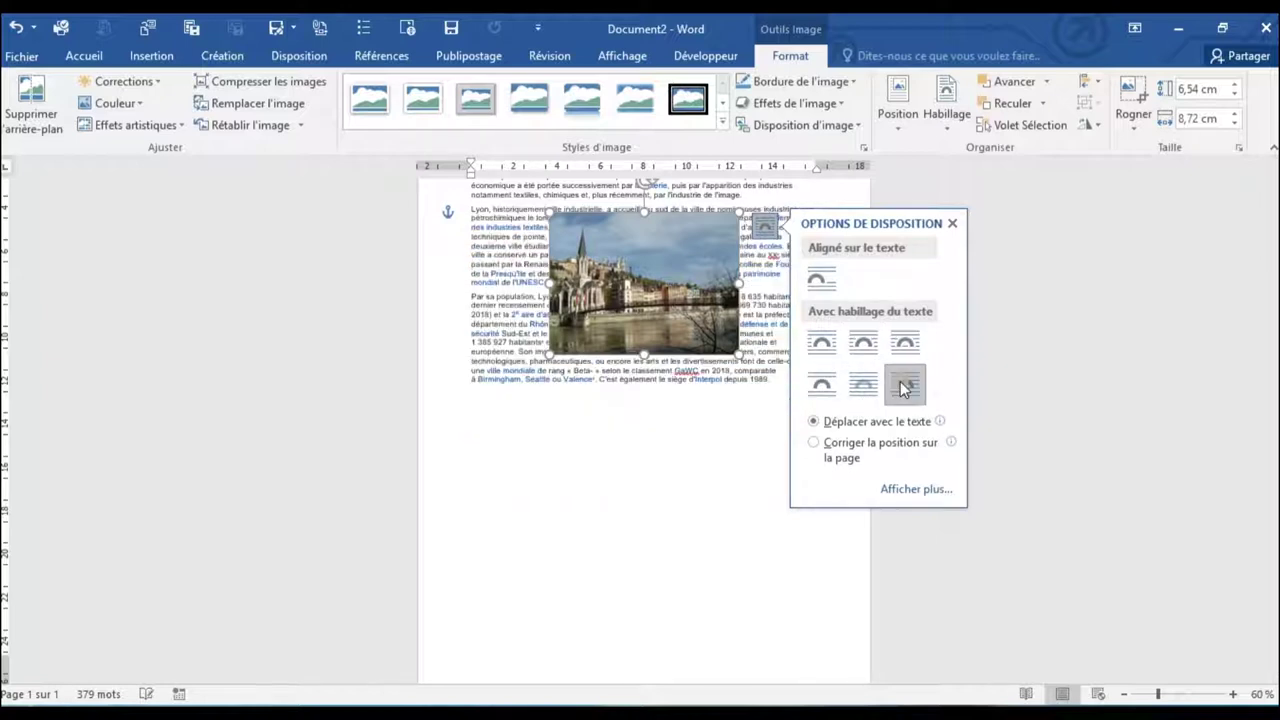
left_click(872, 388)
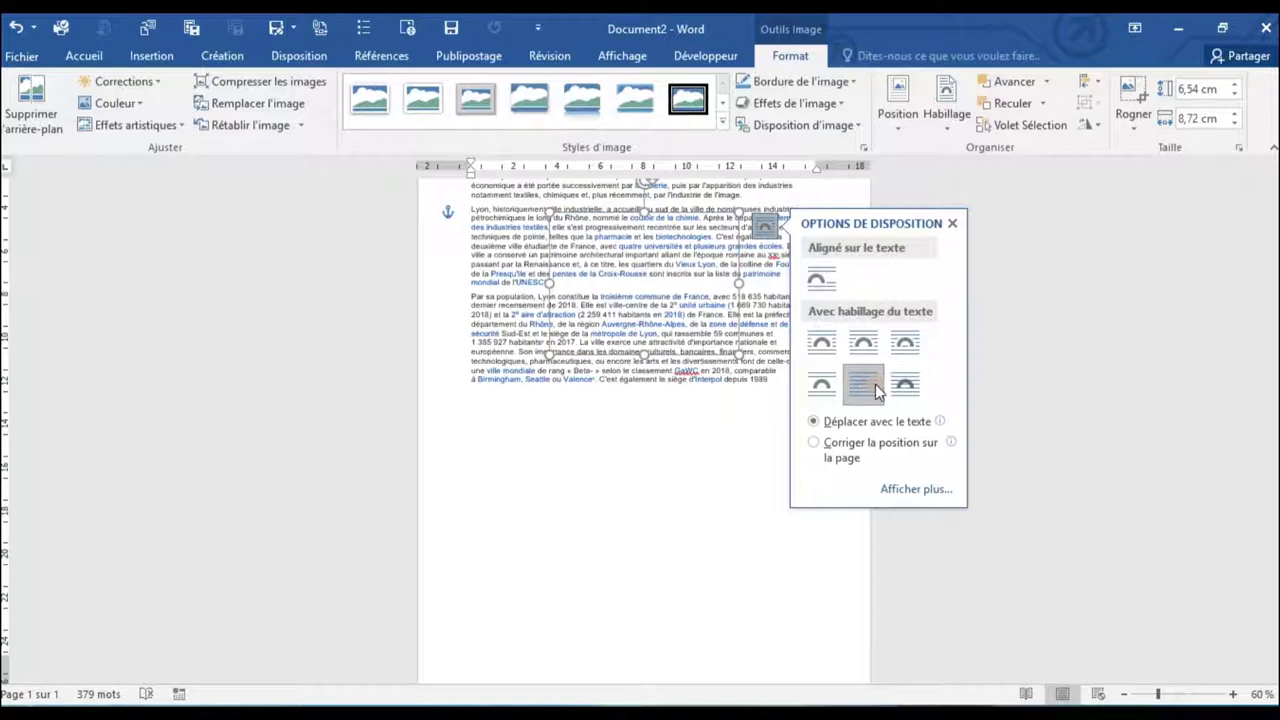
left_click(832, 383)
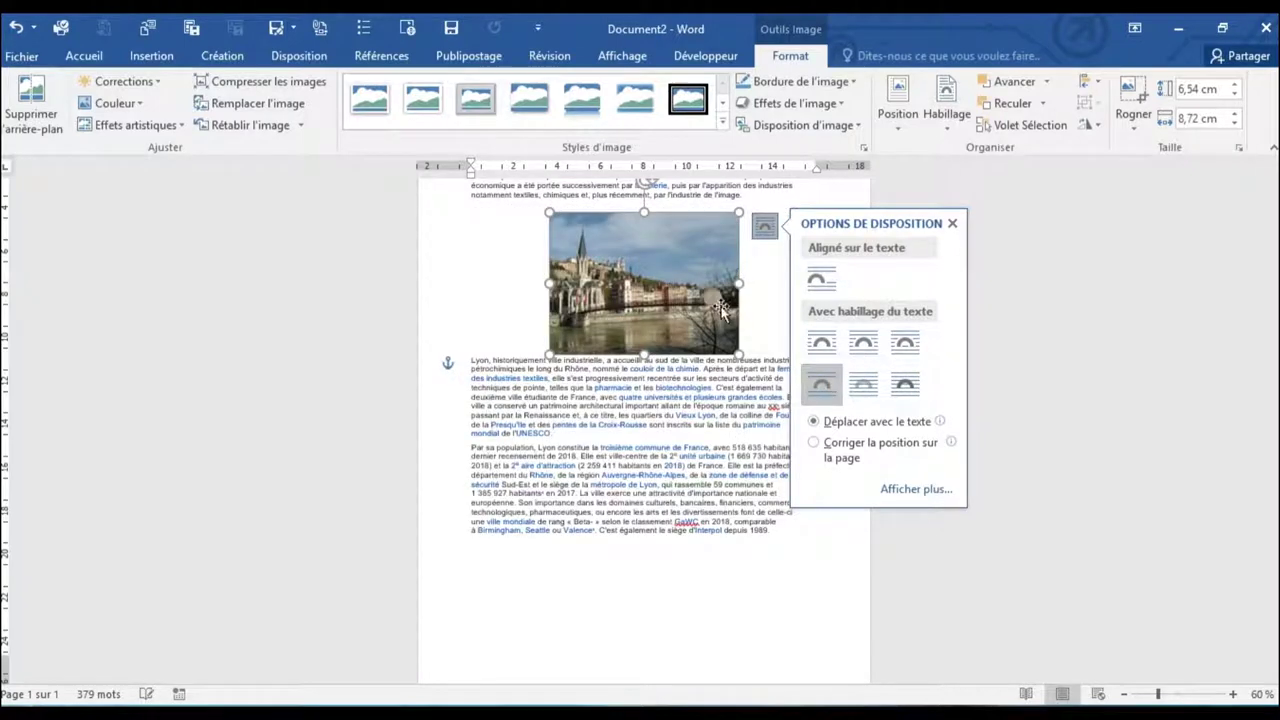
Set the photo's top and bottom text distances to 0,5 cm in the Disposition dialog
right_click(641, 284)
left_click(688, 600)
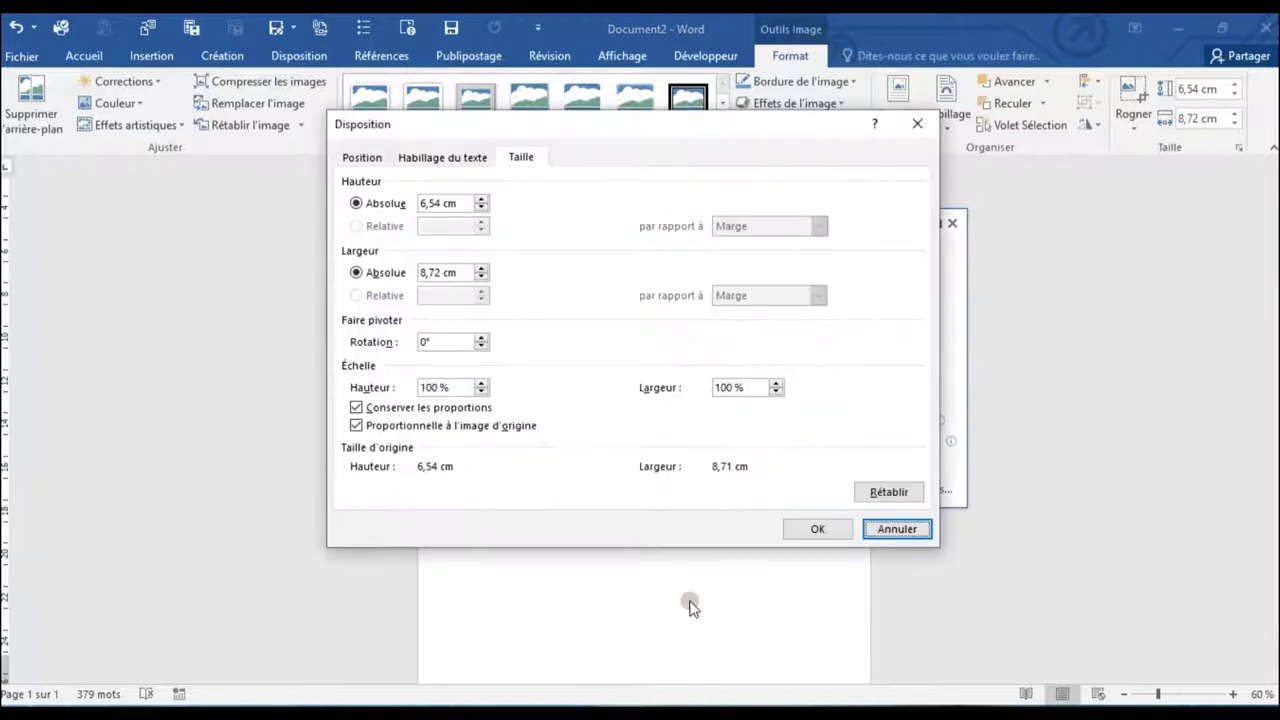
left_click(447, 160)
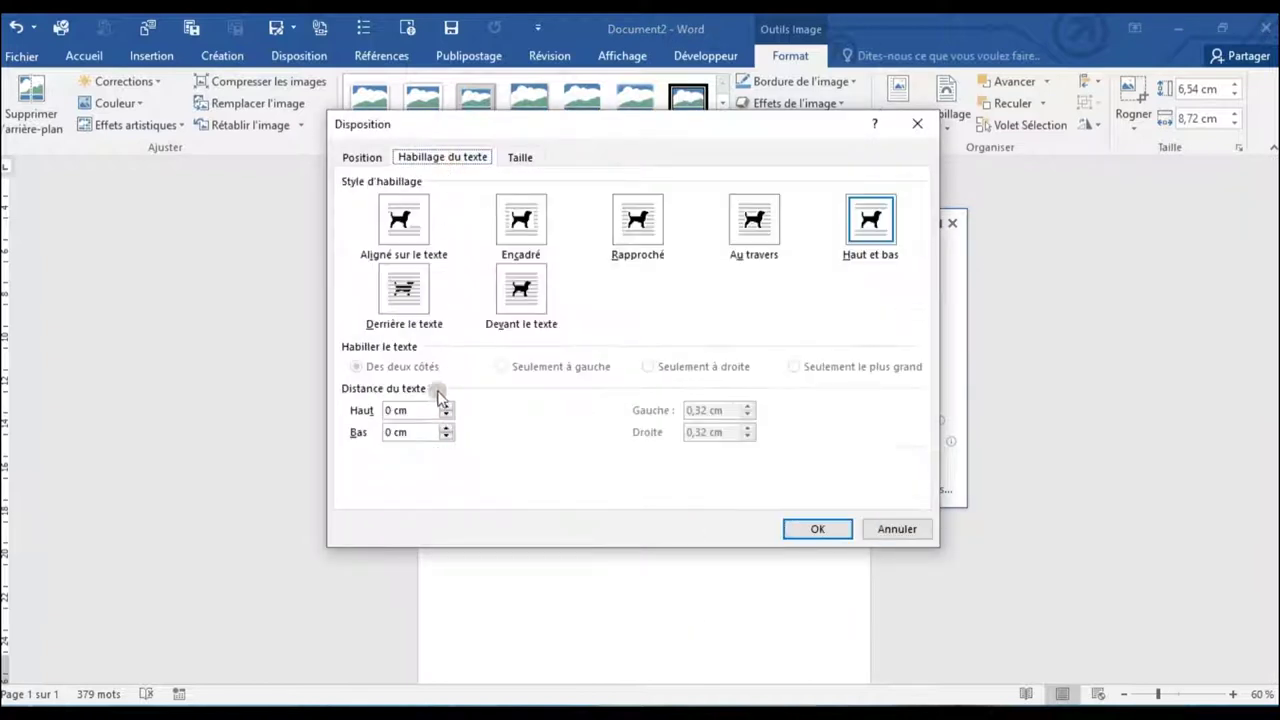
double_click(400, 412)
type("0,5")
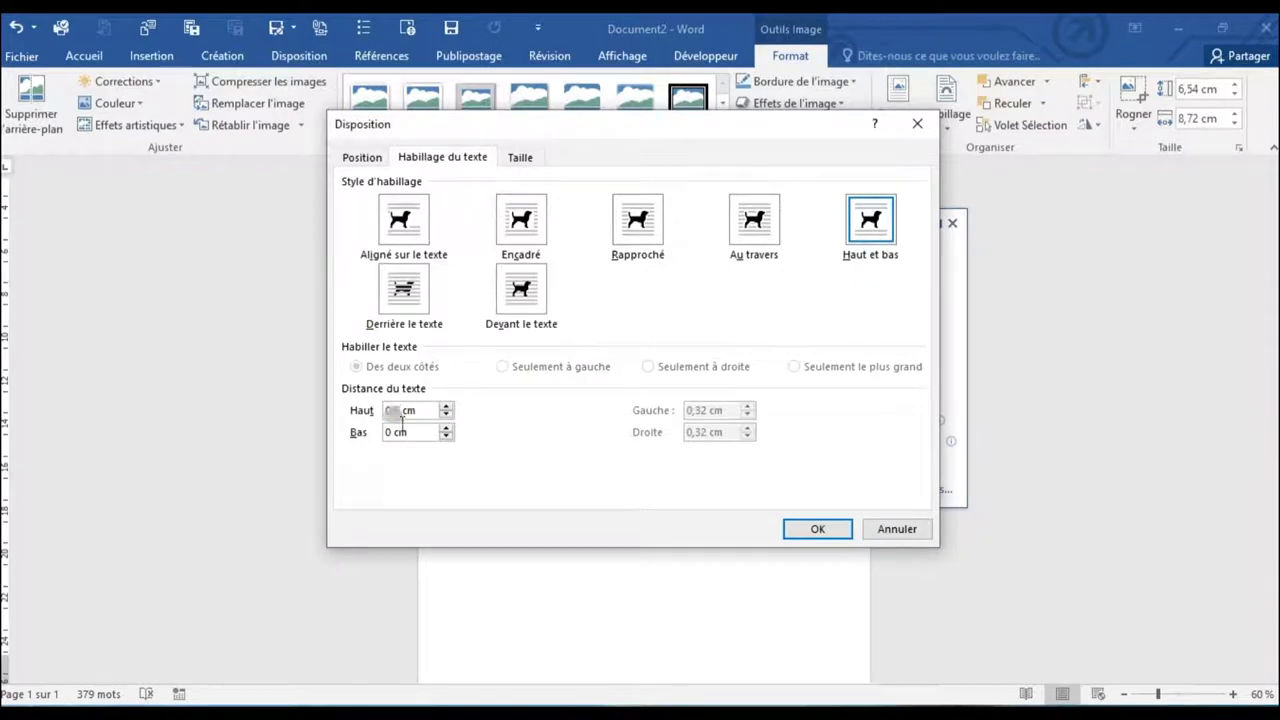
double_click(398, 433)
type("0,")
type("5")
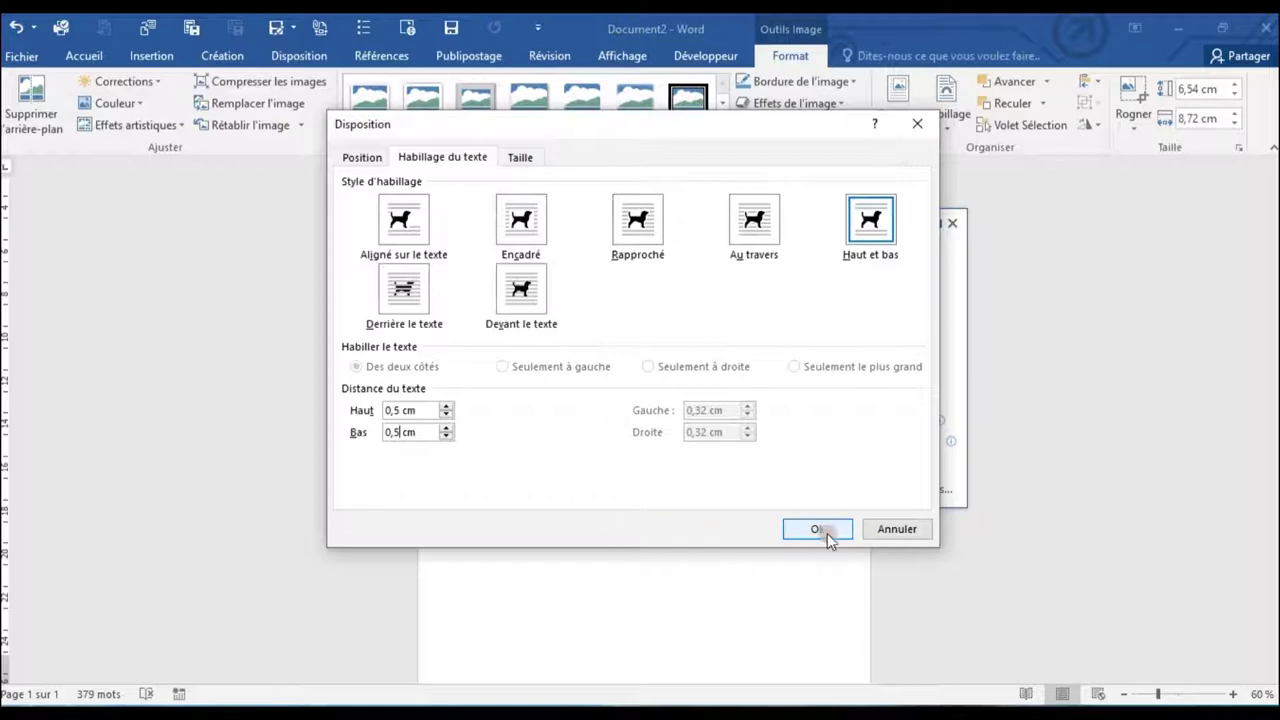
left_click(830, 532)
Add the caption 'Figure 1 : Quai de Saône' to the photo, then drag the photo slightly up
left_click(752, 305)
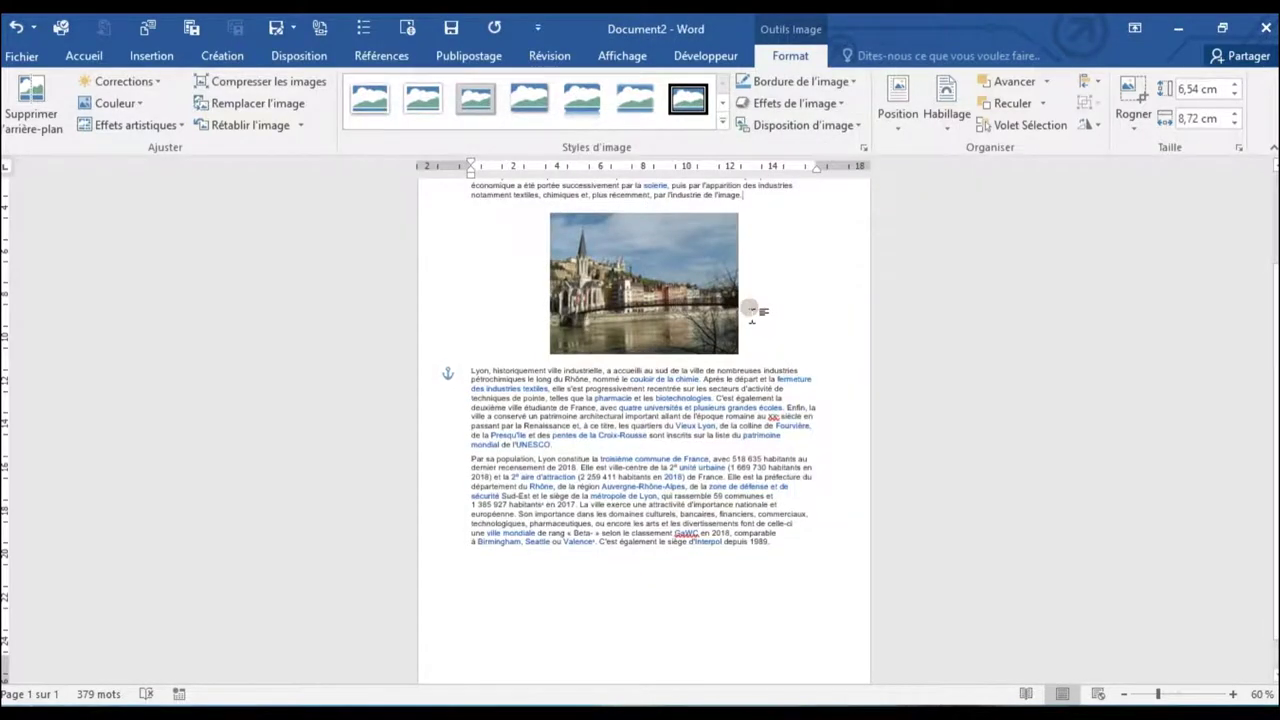
scroll(785, 395, "up", 4)
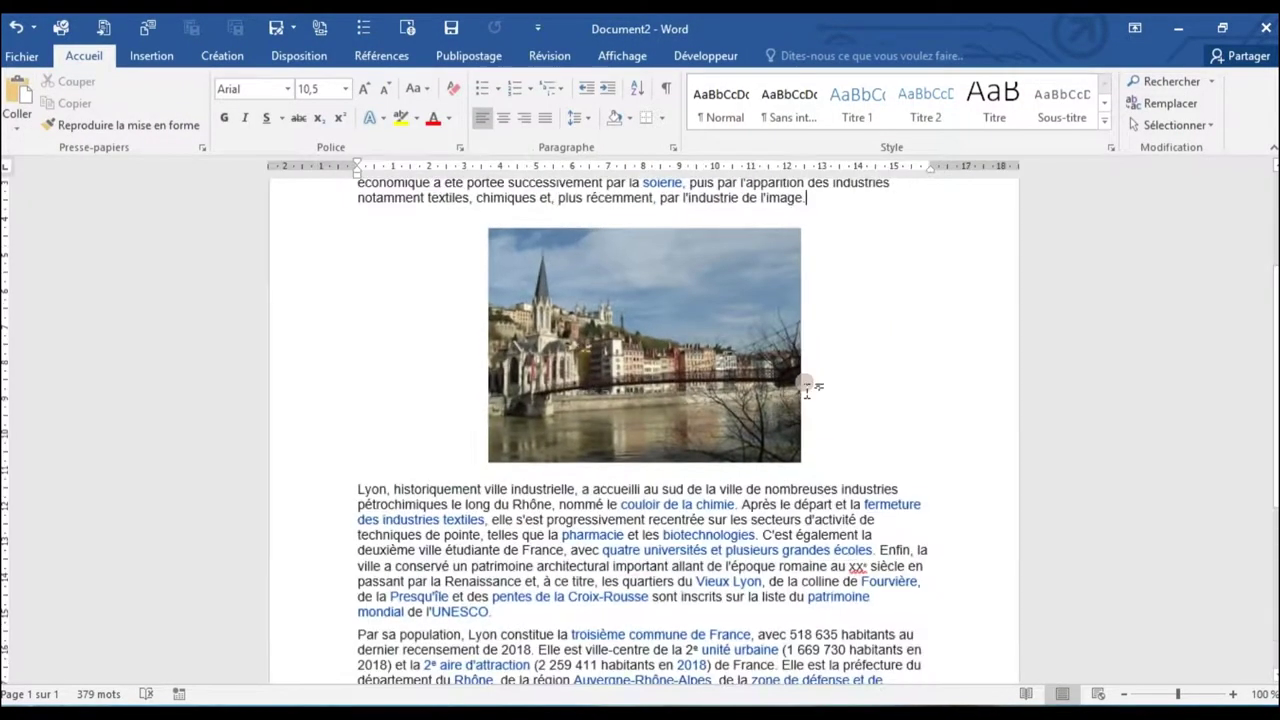
right_click(697, 326)
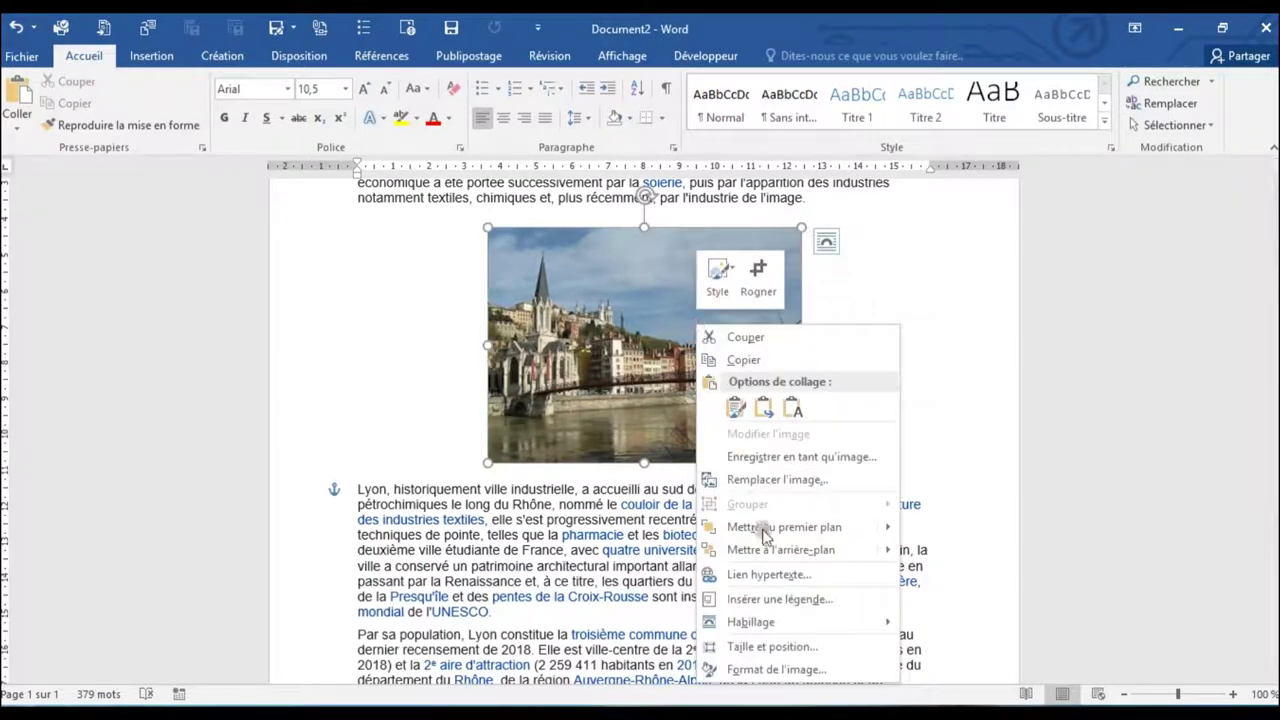
left_click(790, 600)
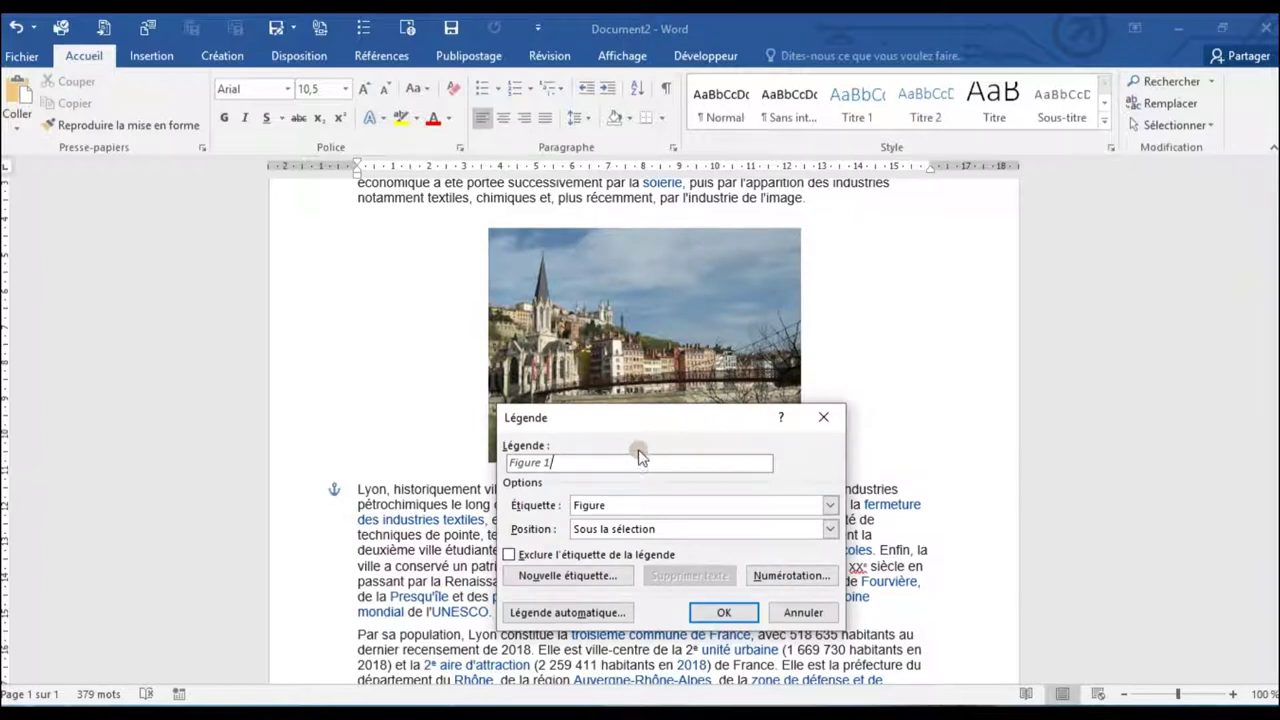
type(" :")
type(" Q")
type("uai de Saône")
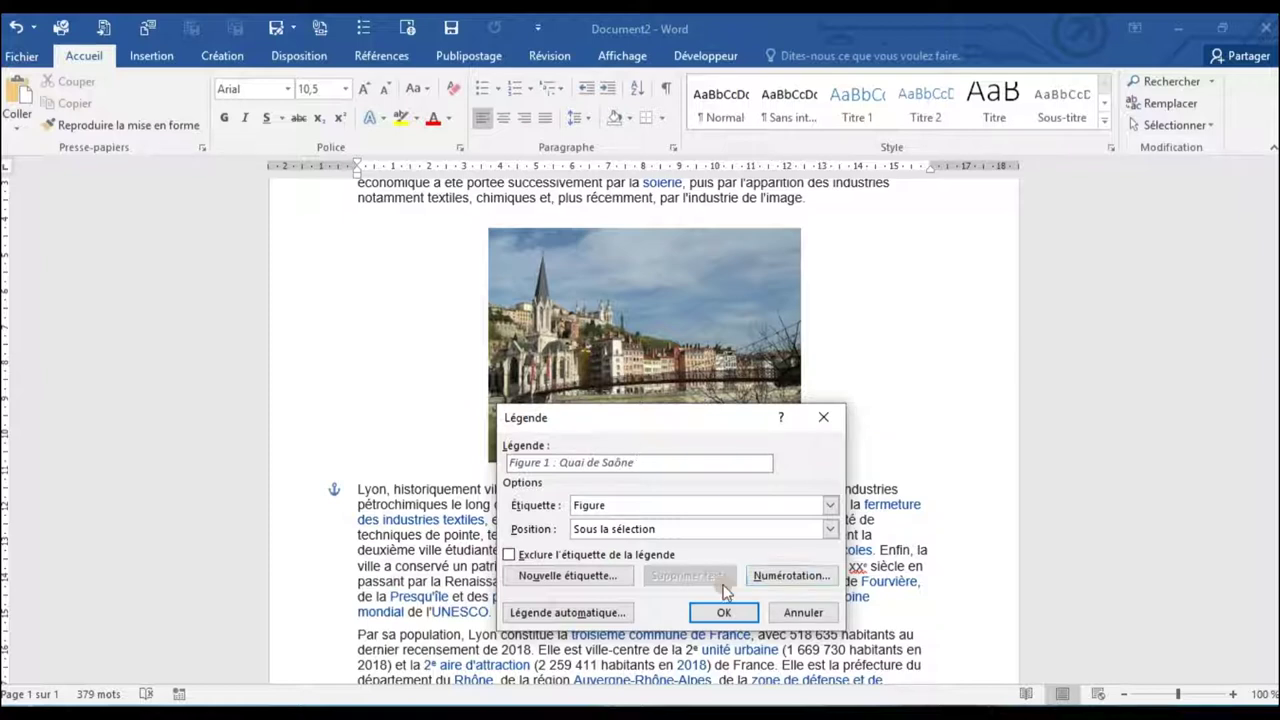
left_click(724, 612)
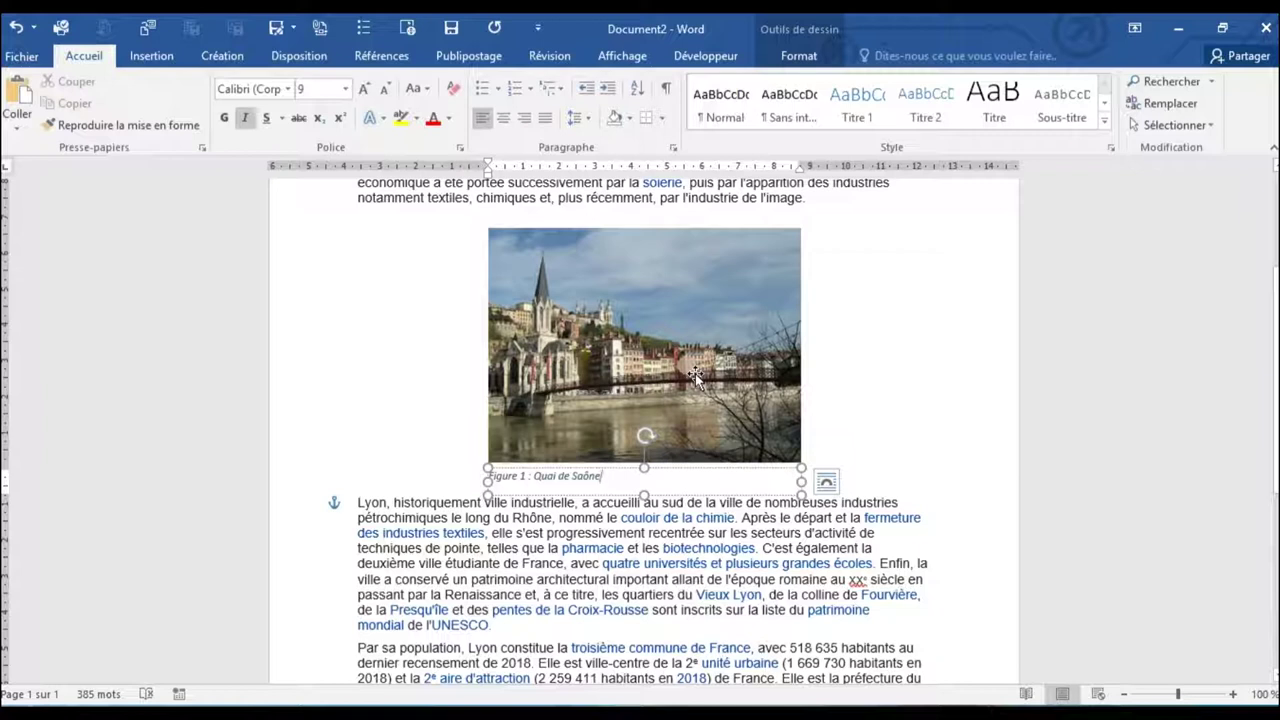
left_click_drag(695, 376, 688, 348)
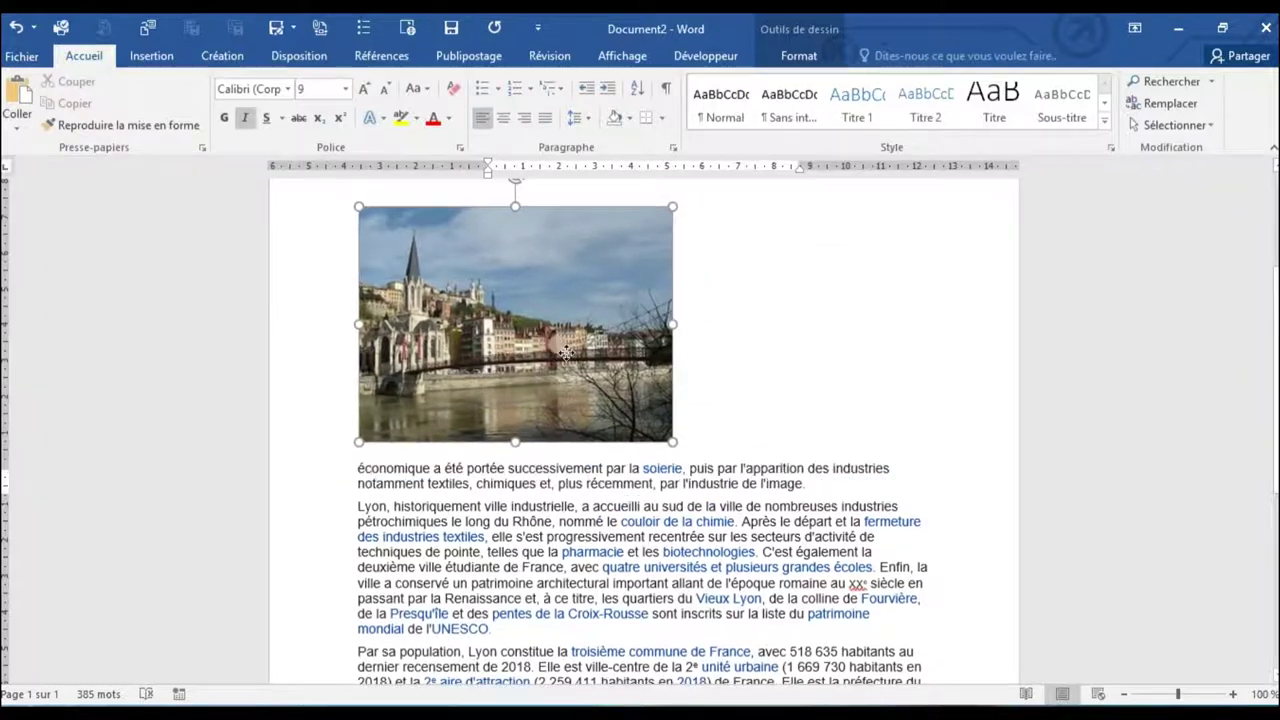
Drag the photo back down above its caption, then select the photo and the caption box
left_click_drag(688, 348, 697, 379)
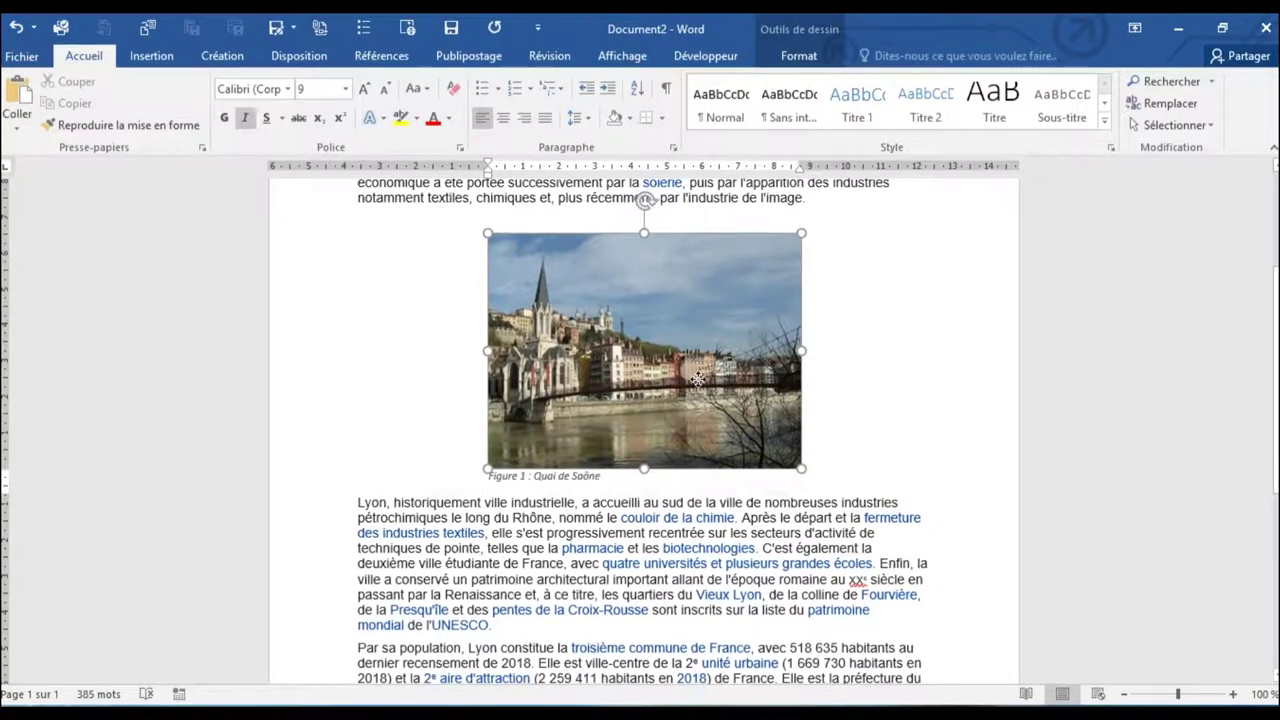
left_click(17, 29)
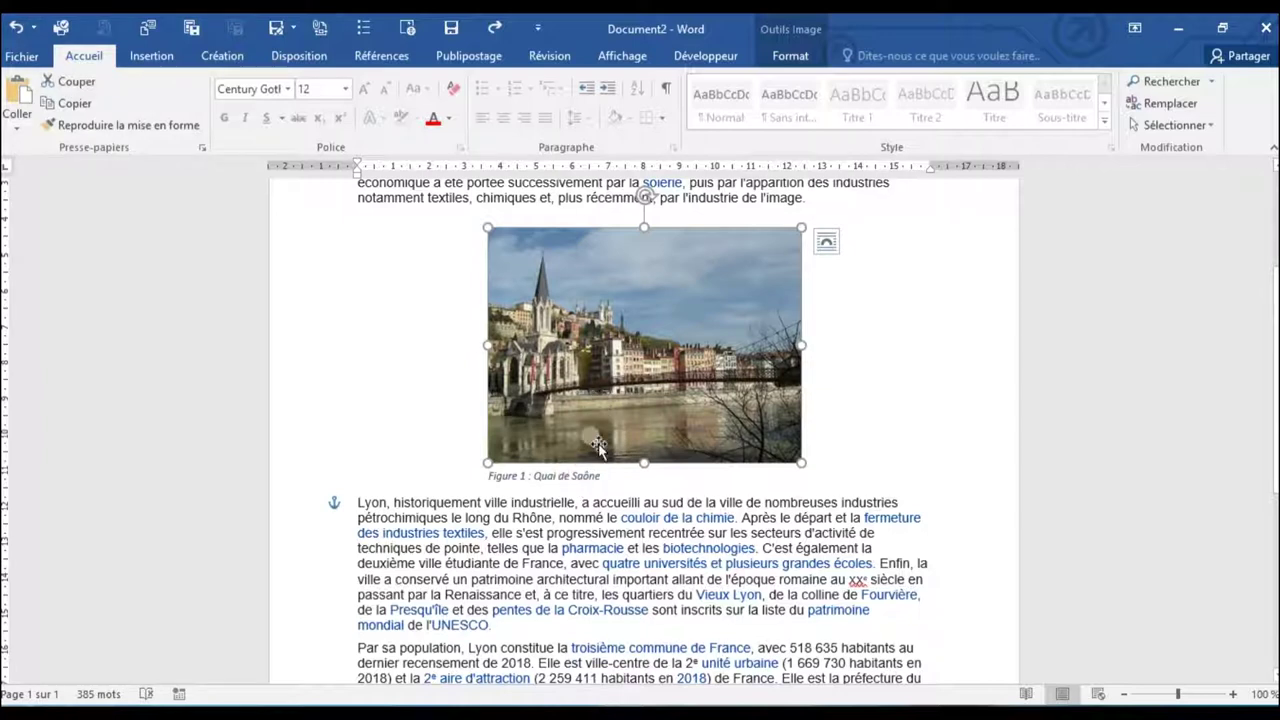
left_click(600, 485)
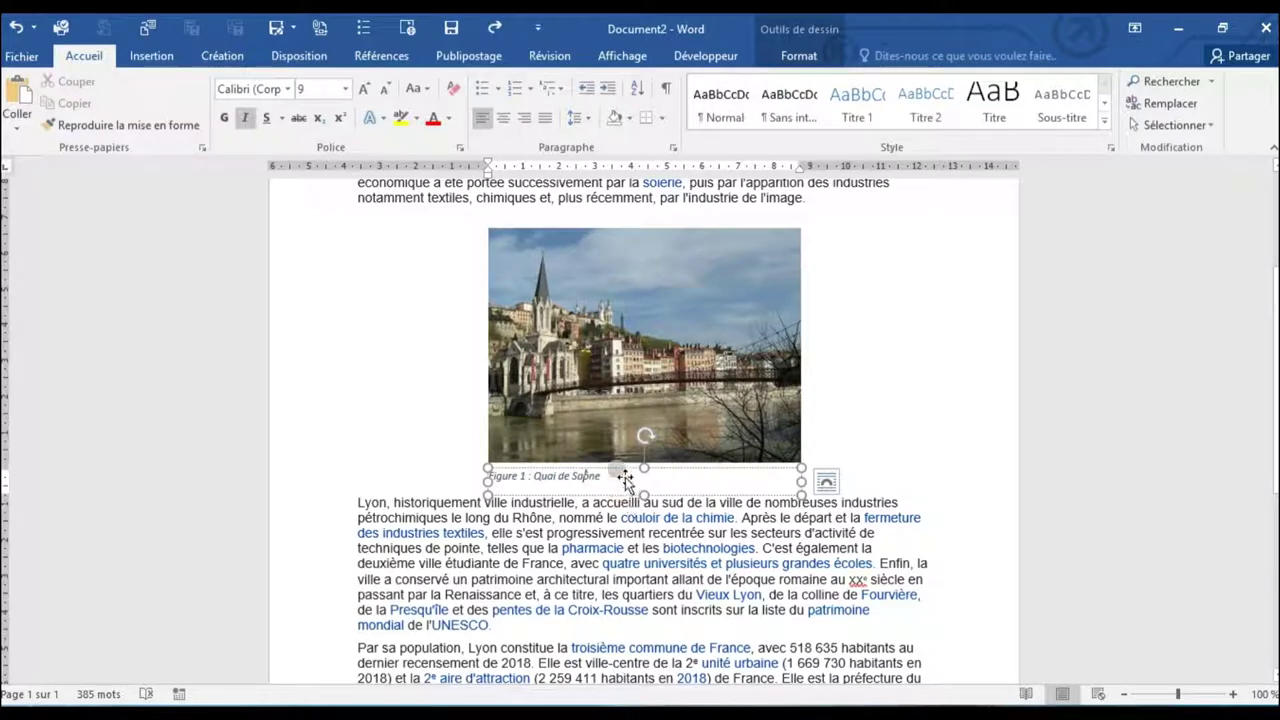
Select the Figure 1 caption box together with the Lyon photo
scroll(628, 474, "up", 6)
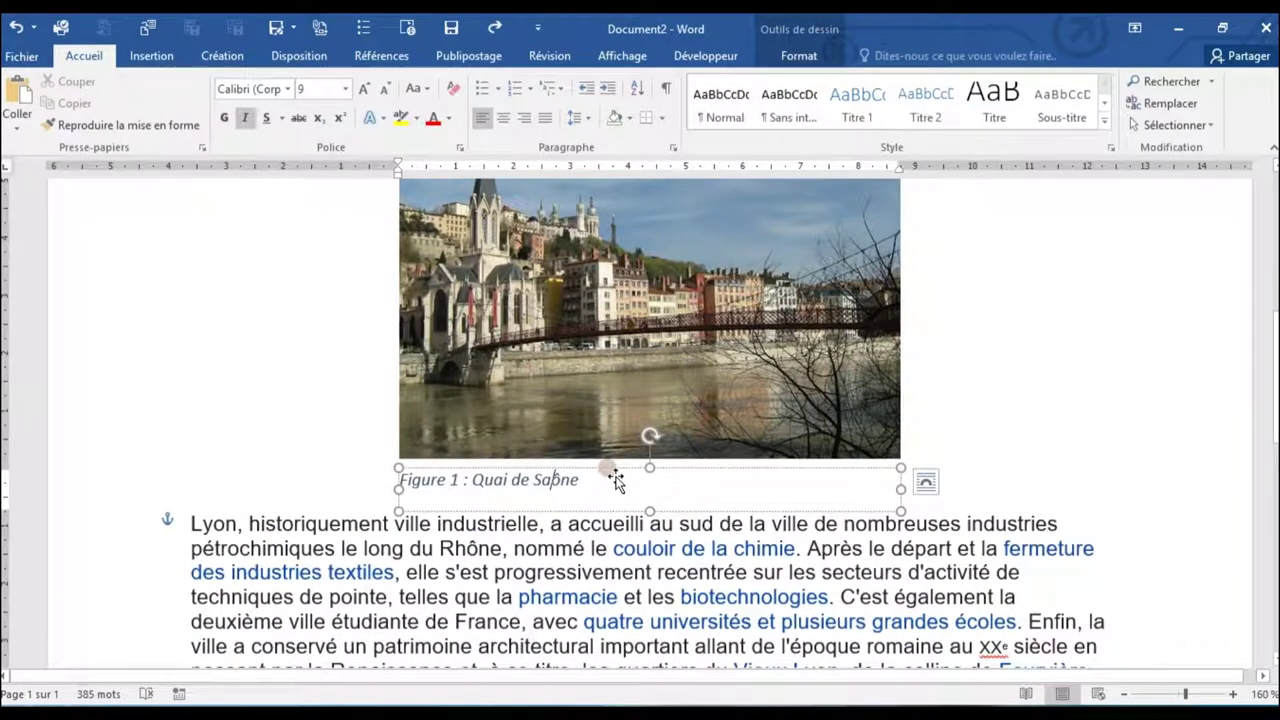
key("ctrl+a")
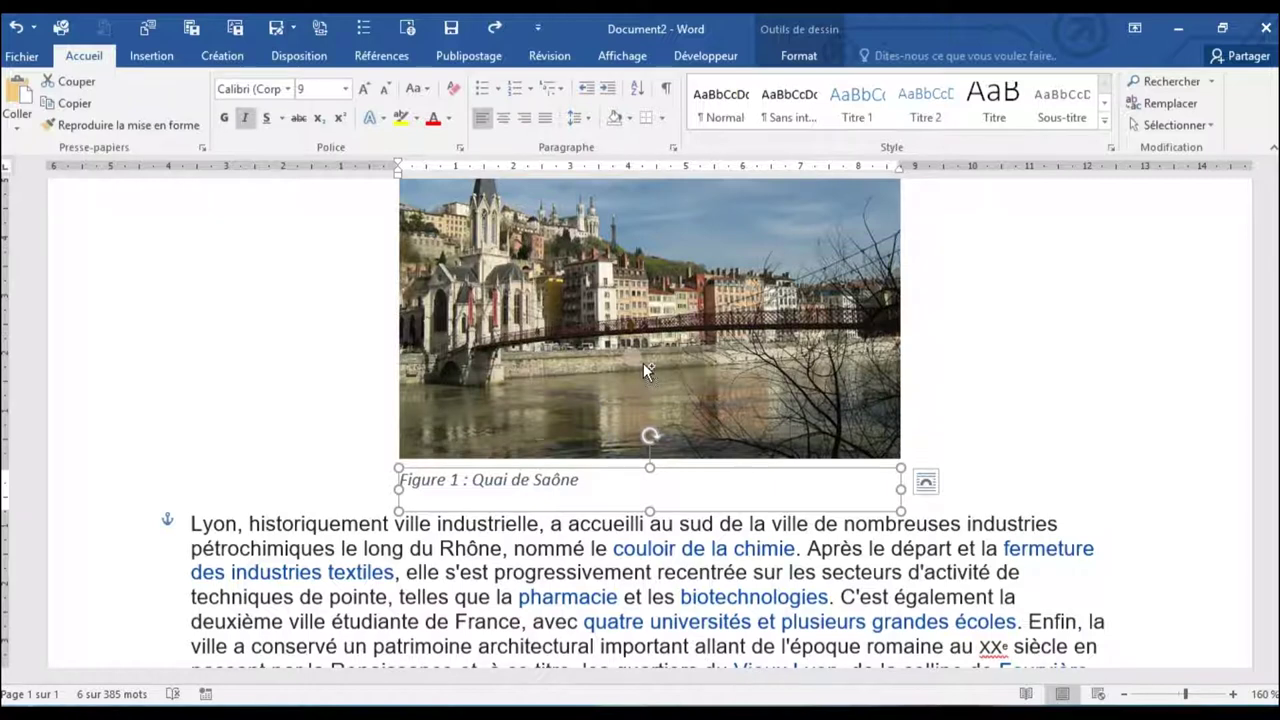
left_click(643, 363)
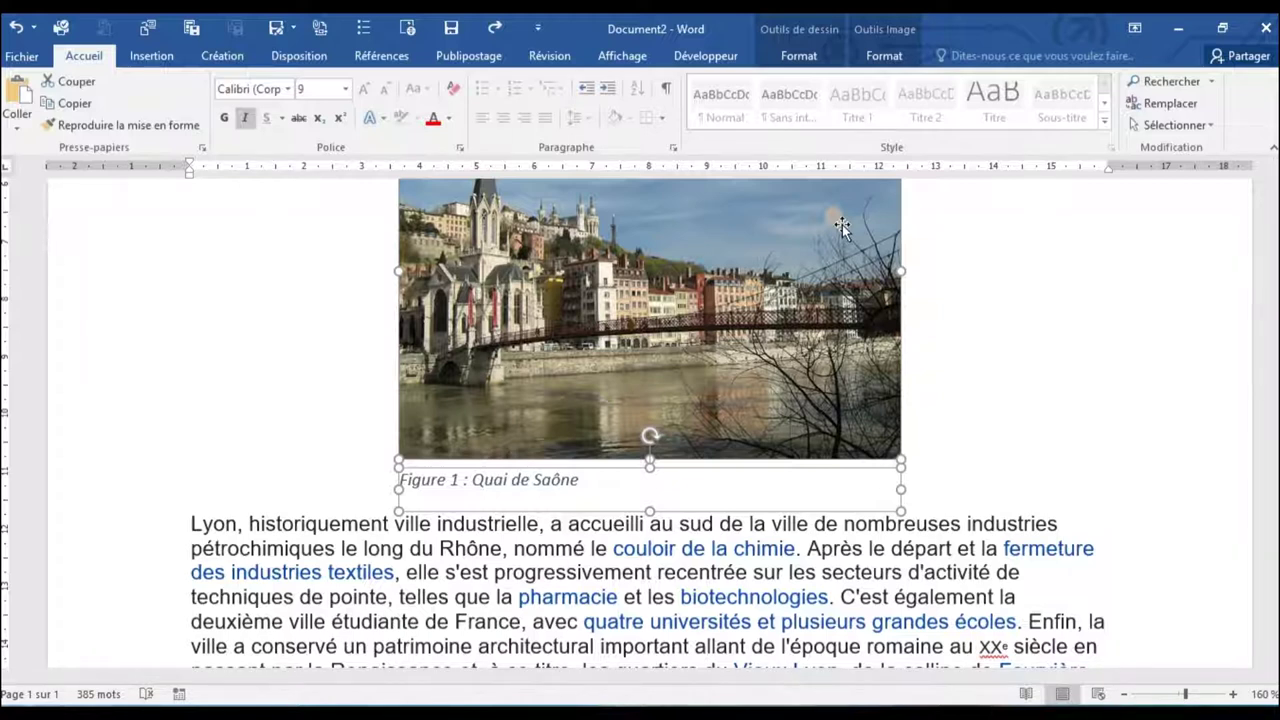
Group the photo and caption with Grouper, then nudge the group slightly left into place
right_click(680, 266)
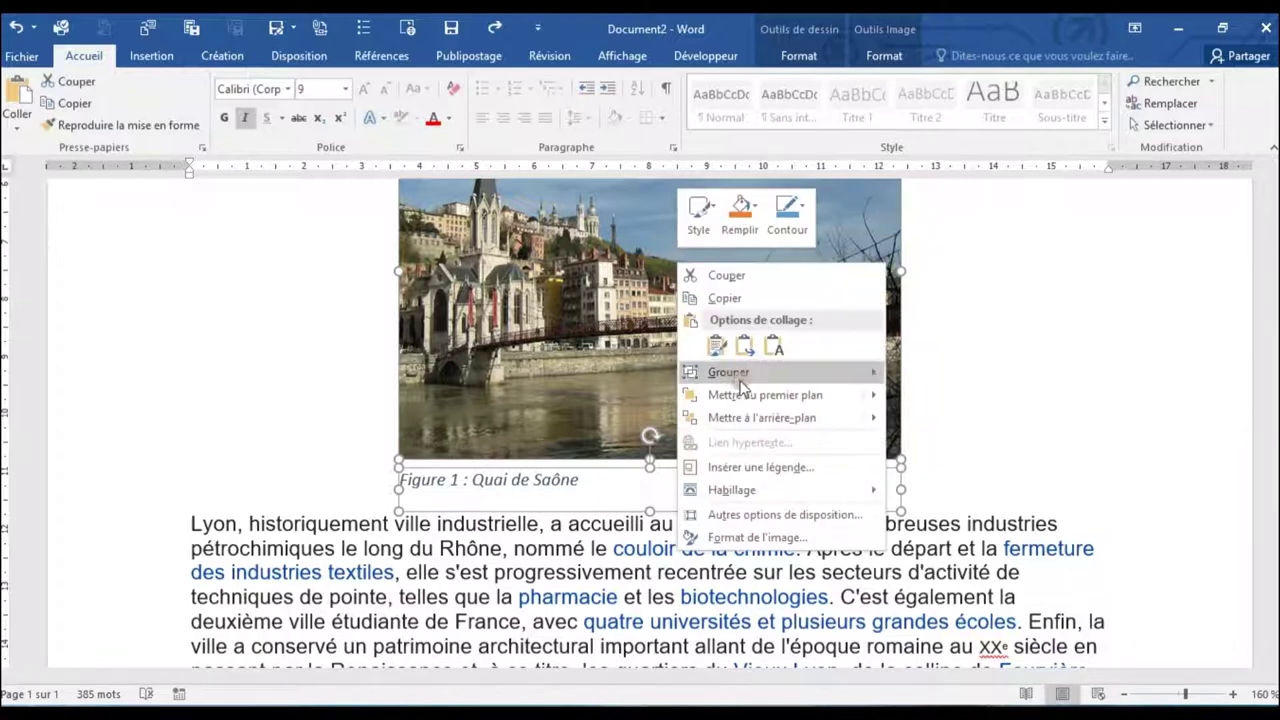
mouse_move(729, 372)
left_click(920, 376)
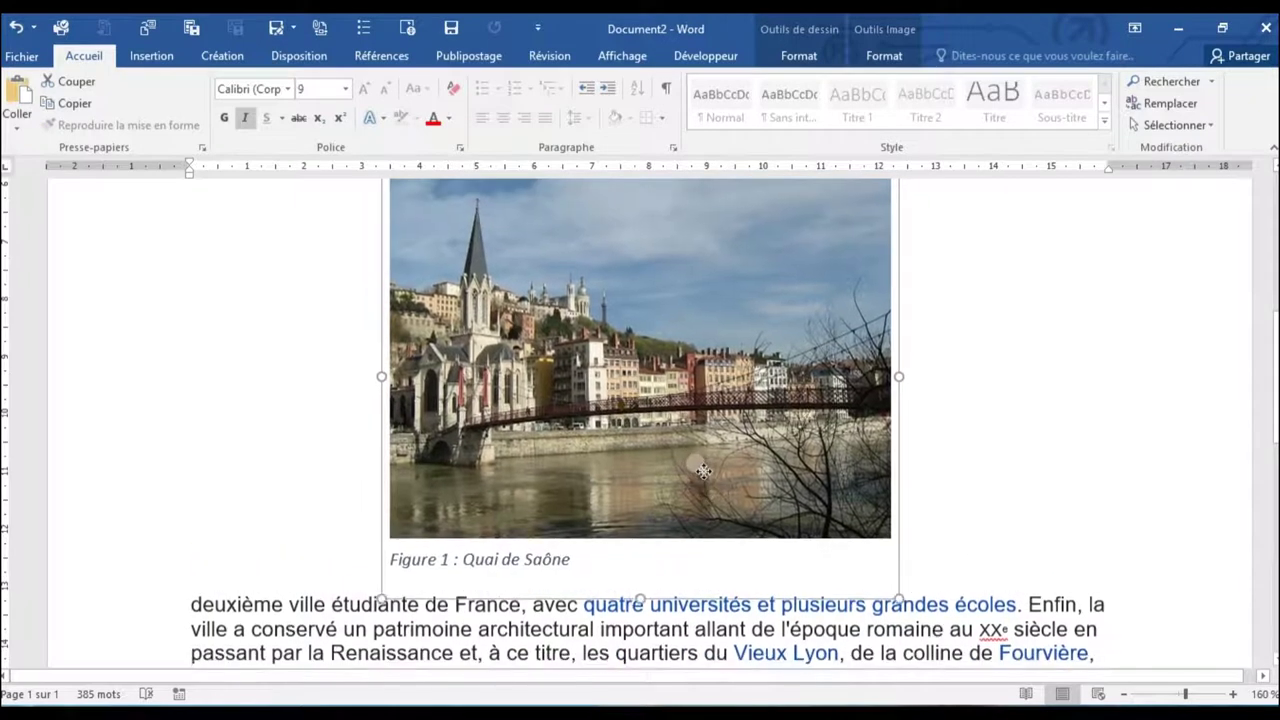
left_click_drag(687, 427, 666, 428)
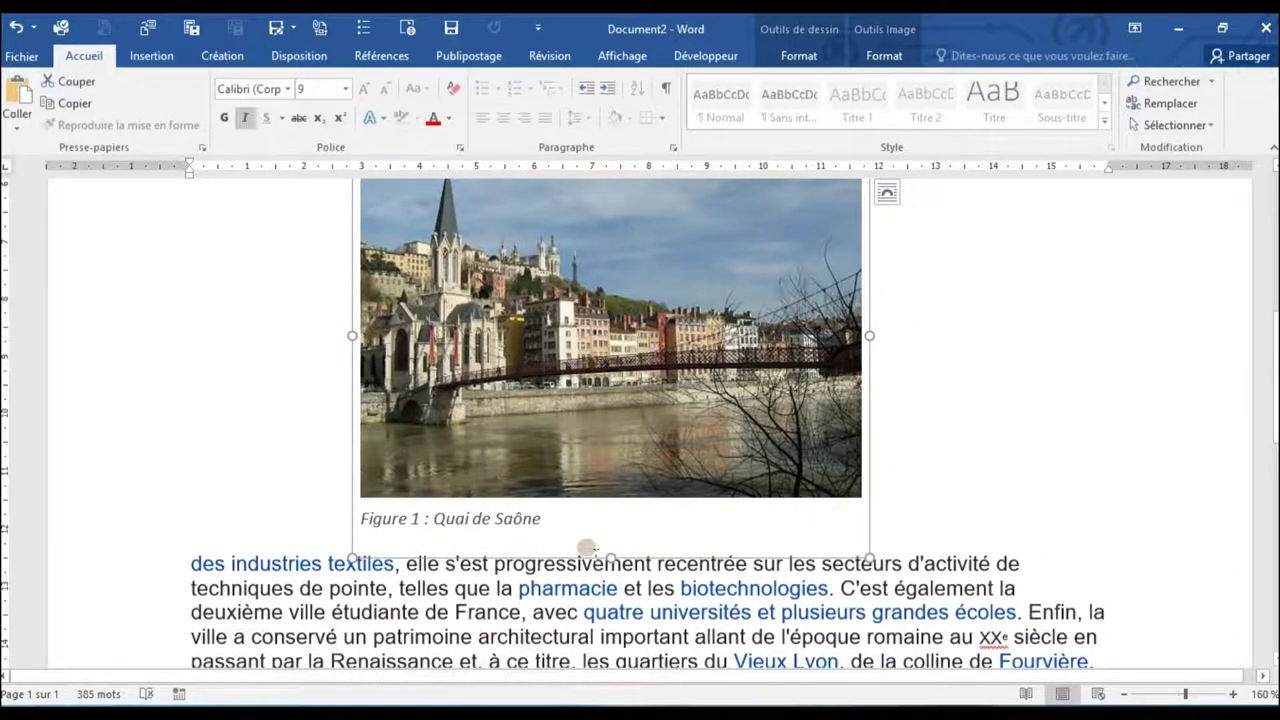
scroll(588, 548, "down", 2, "ctrl")
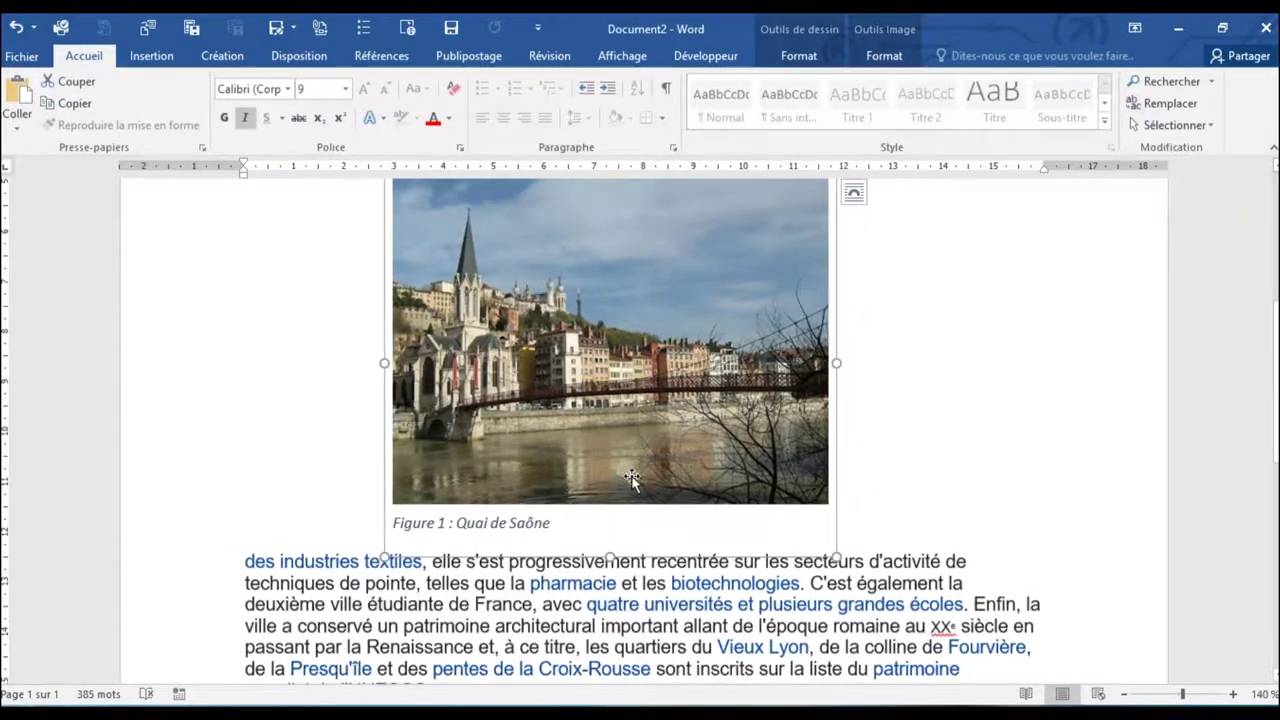
left_click_drag(631, 478, 636, 489)
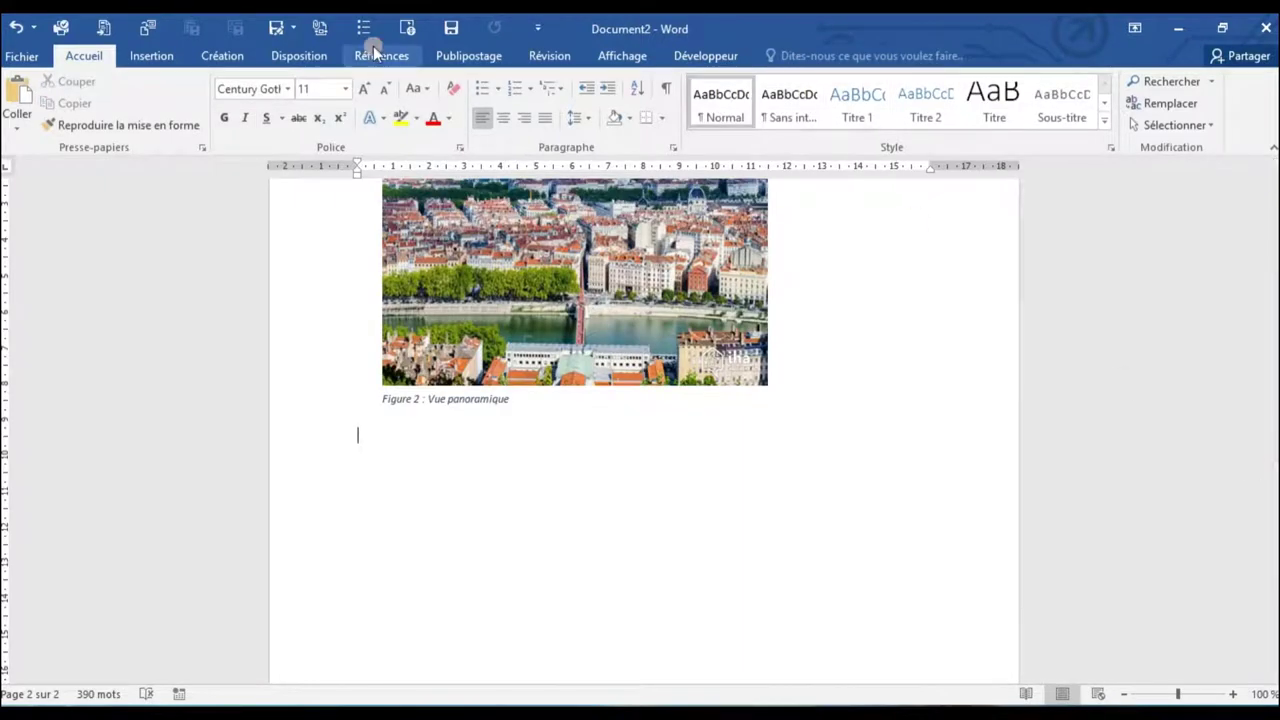
Insert an empty 8,89 × 15,24 cm drawing canvas below the Figure 2 caption
left_click(166, 57)
left_click(272, 120)
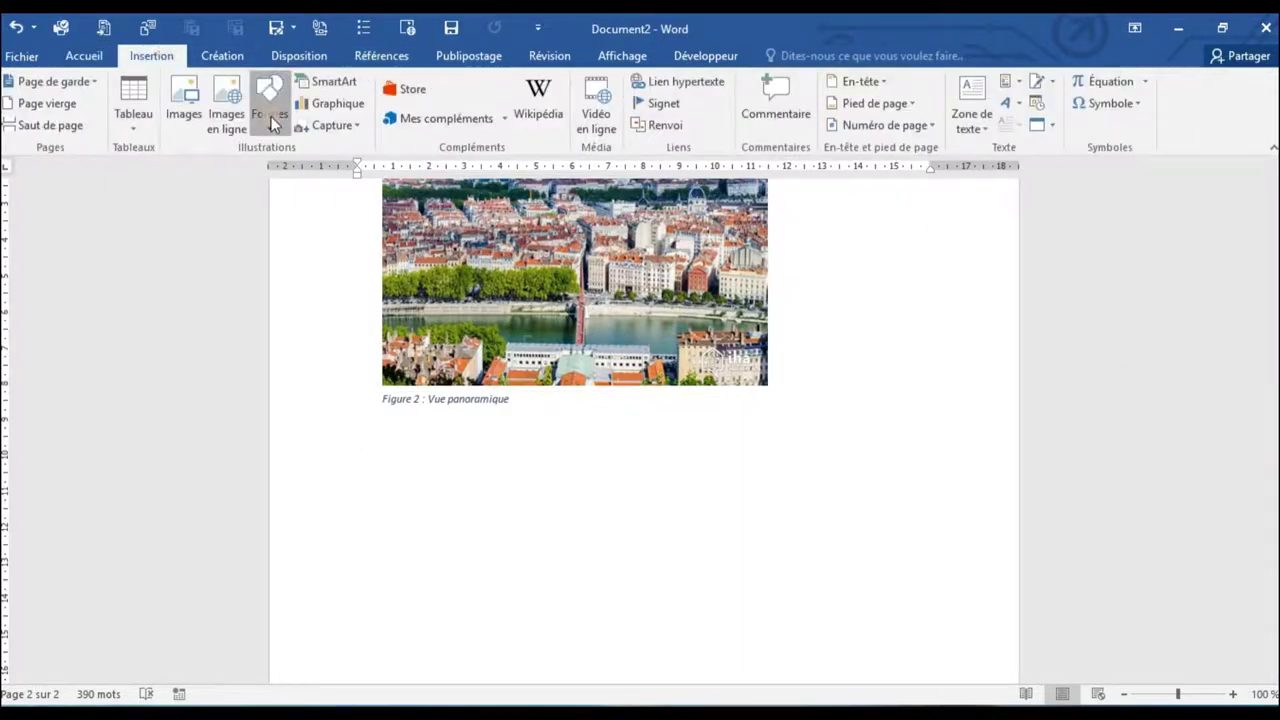
scroll(484, 228, "down", 1)
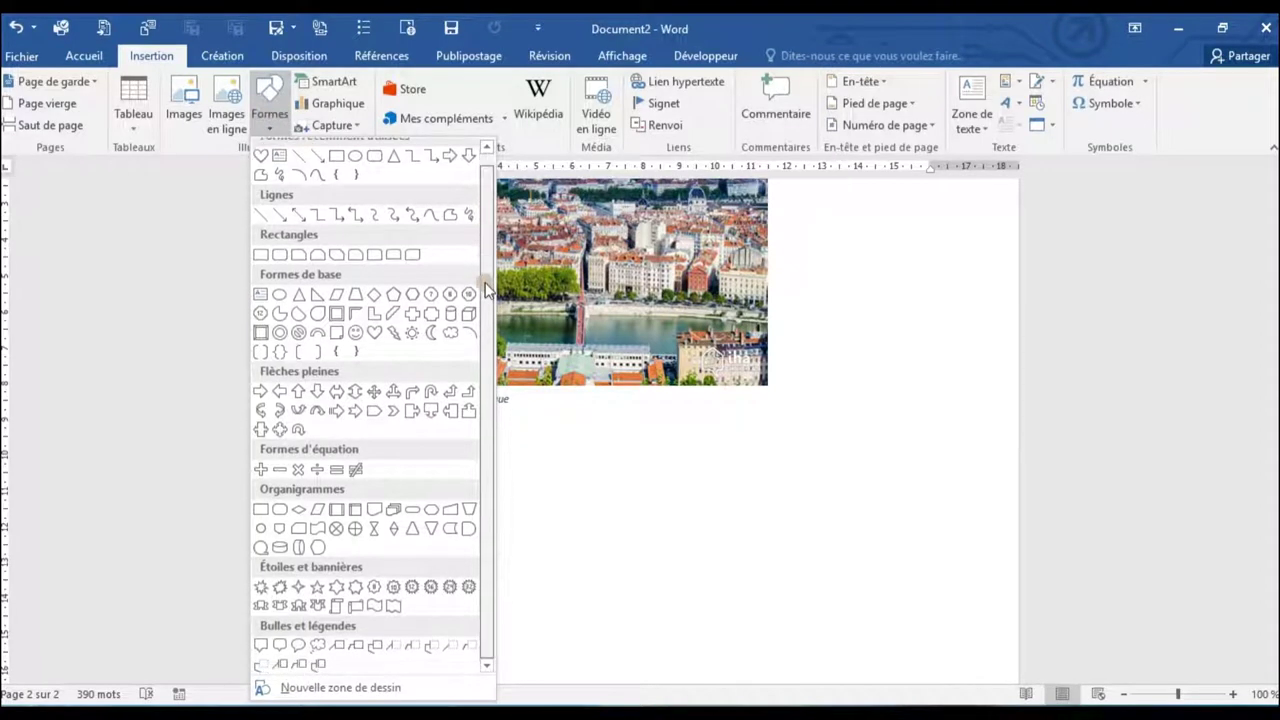
left_click(395, 686)
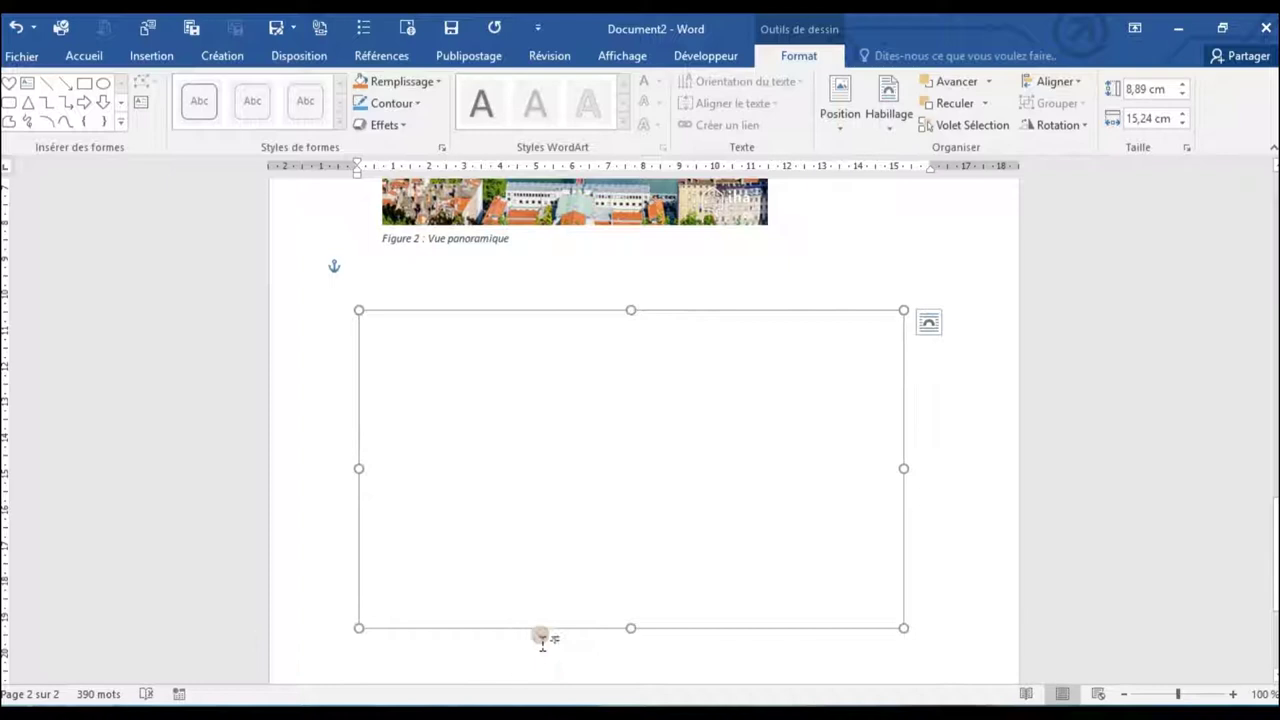
left_click(170, 58)
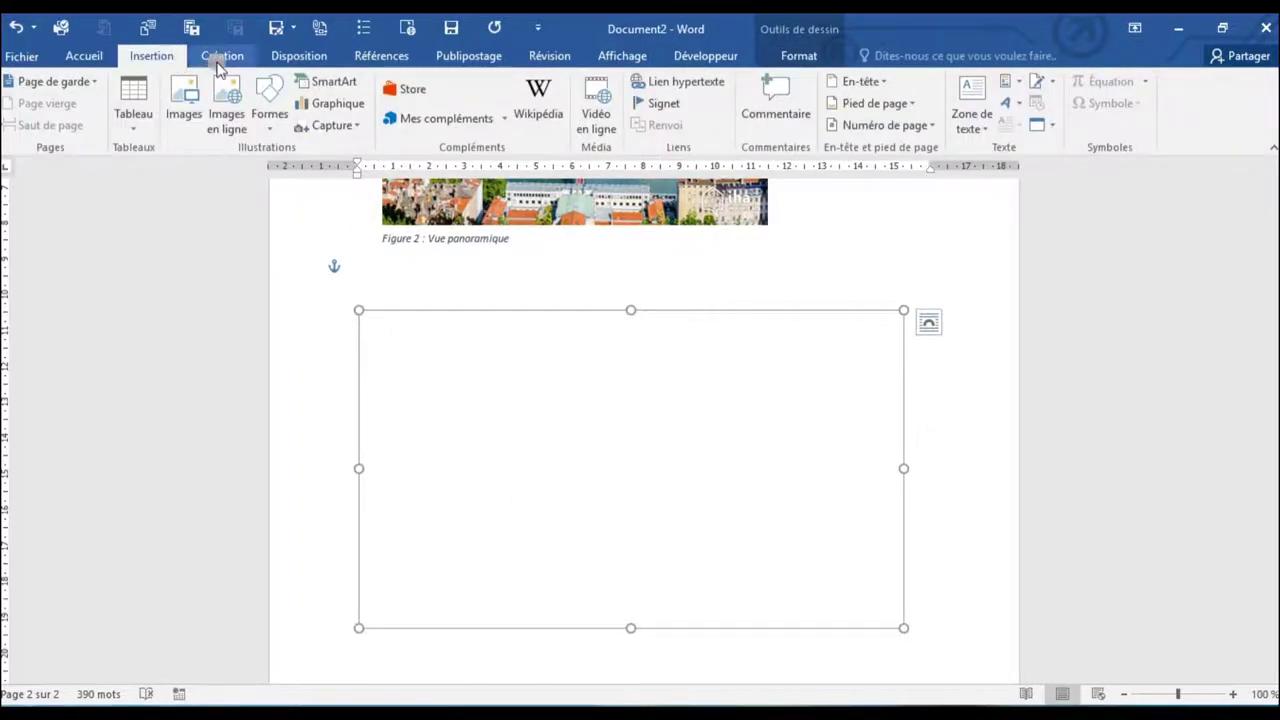
left_click(227, 105)
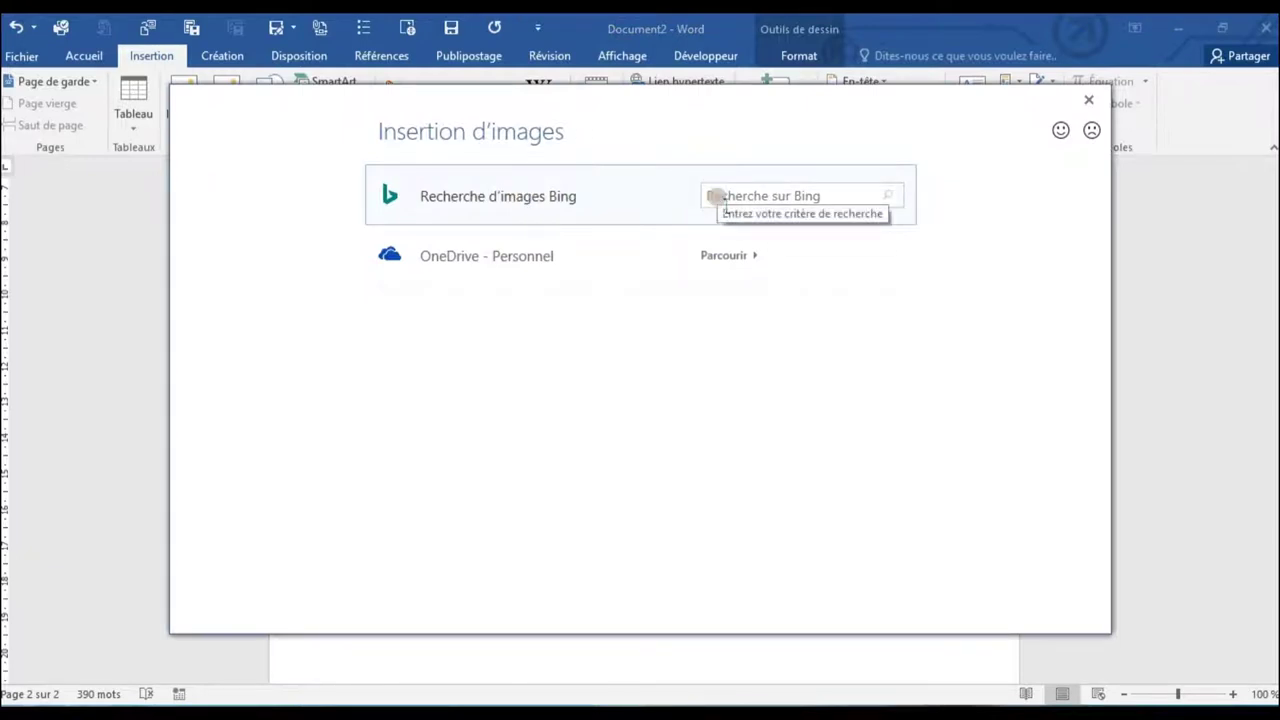
left_click(726, 203)
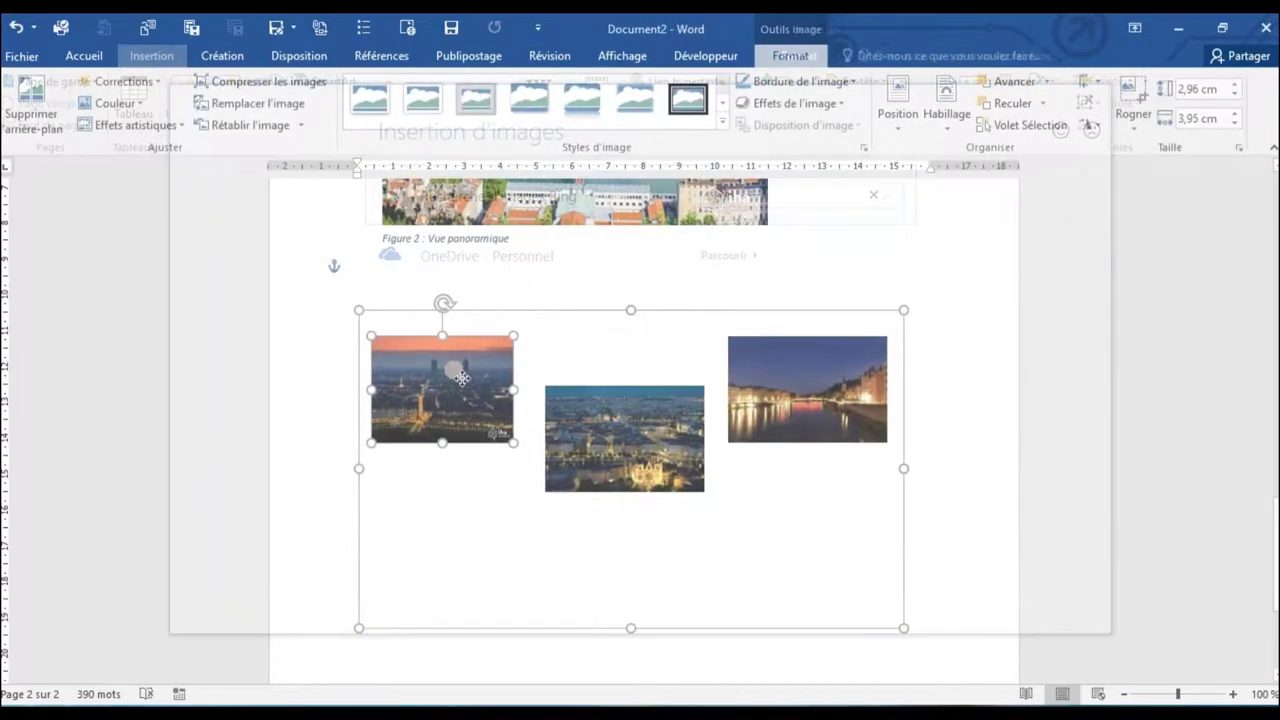
left_click(595, 431, "ctrl")
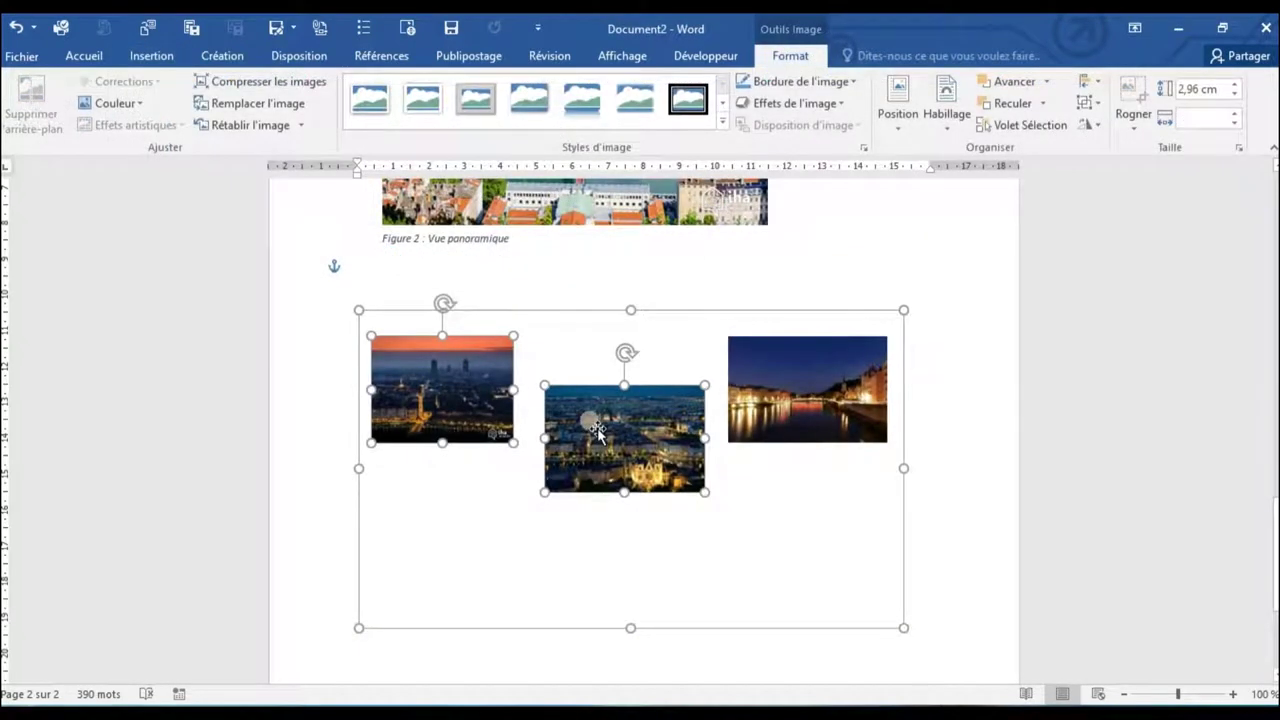
left_click(763, 398, "ctrl")
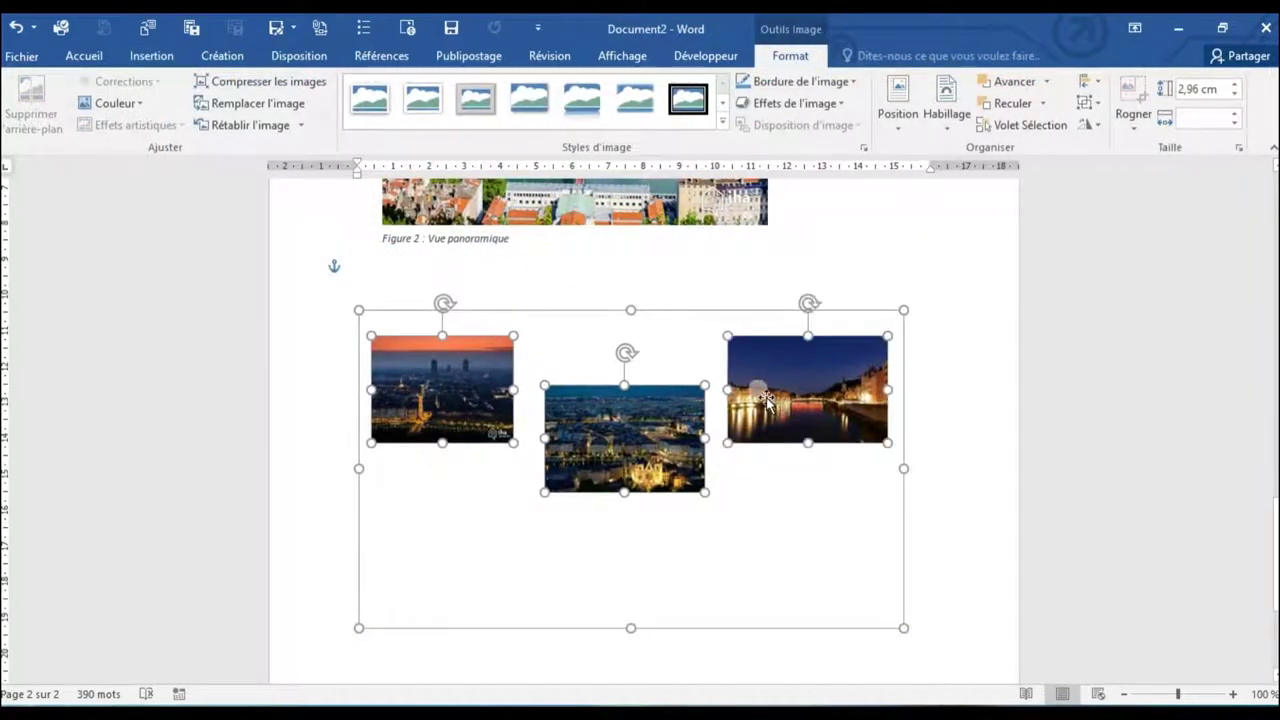
right_click(766, 398)
mouse_move(810, 498)
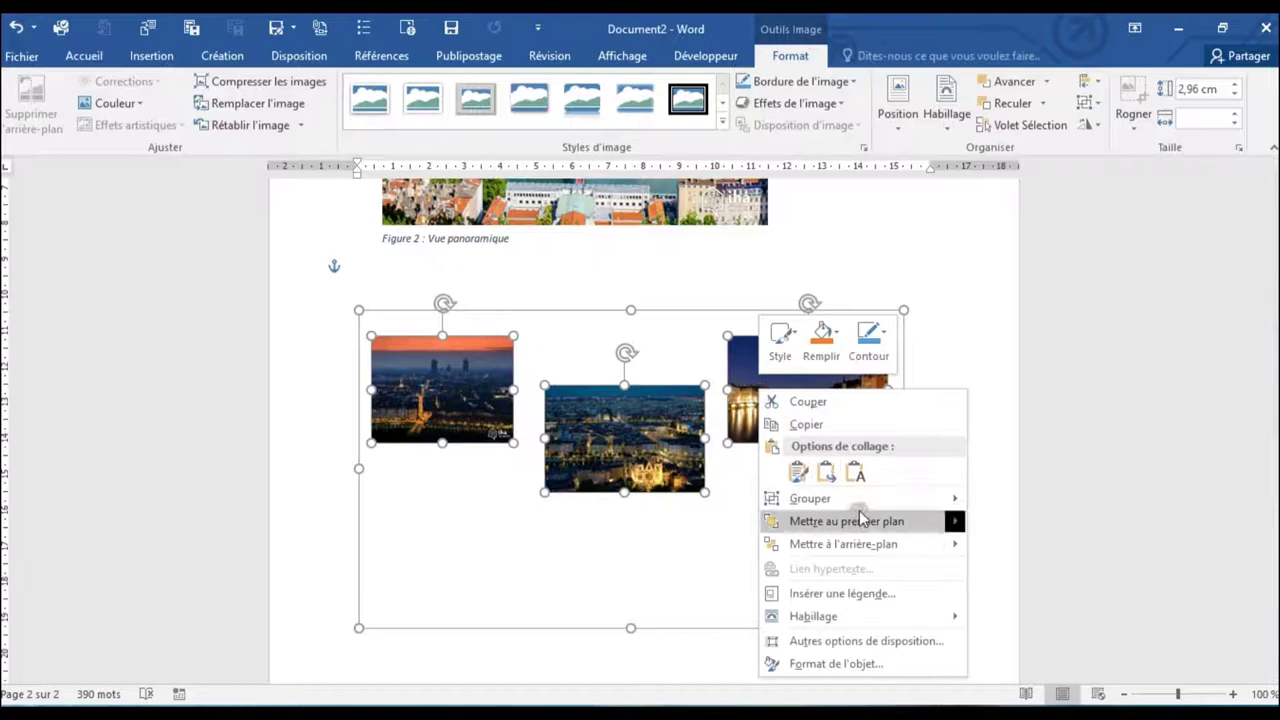
left_click(1012, 500)
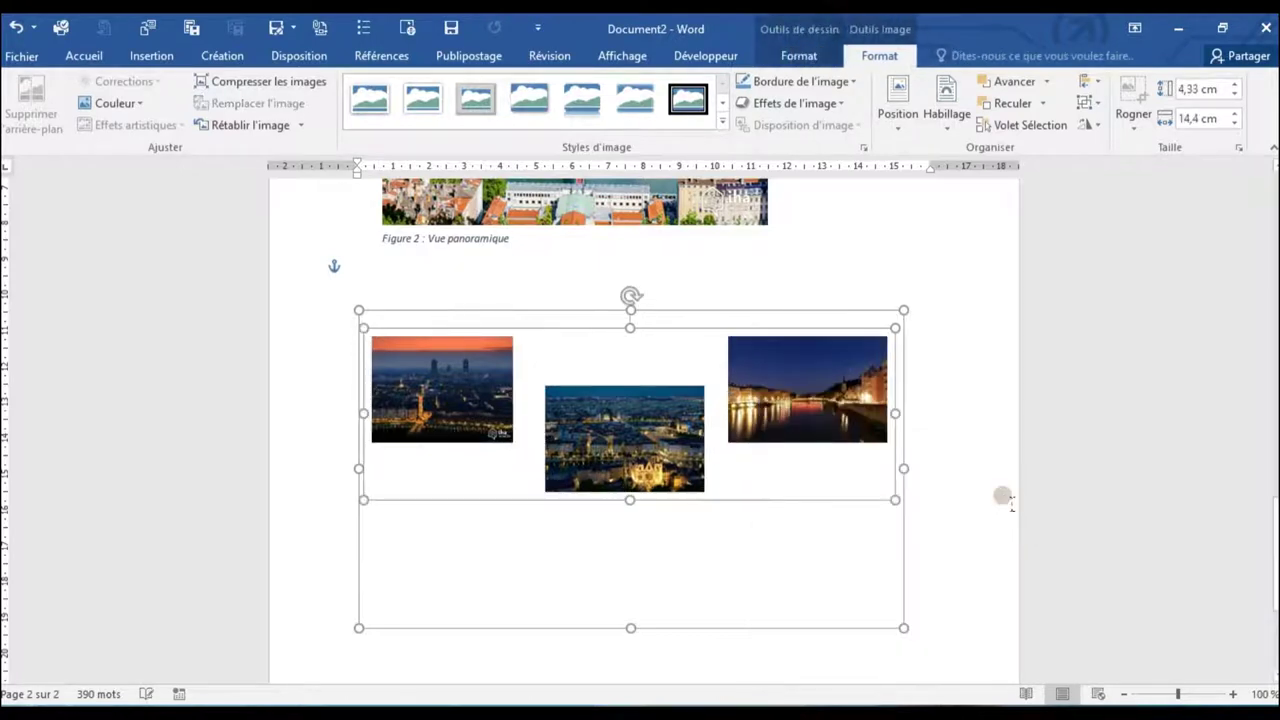
right_click(858, 427)
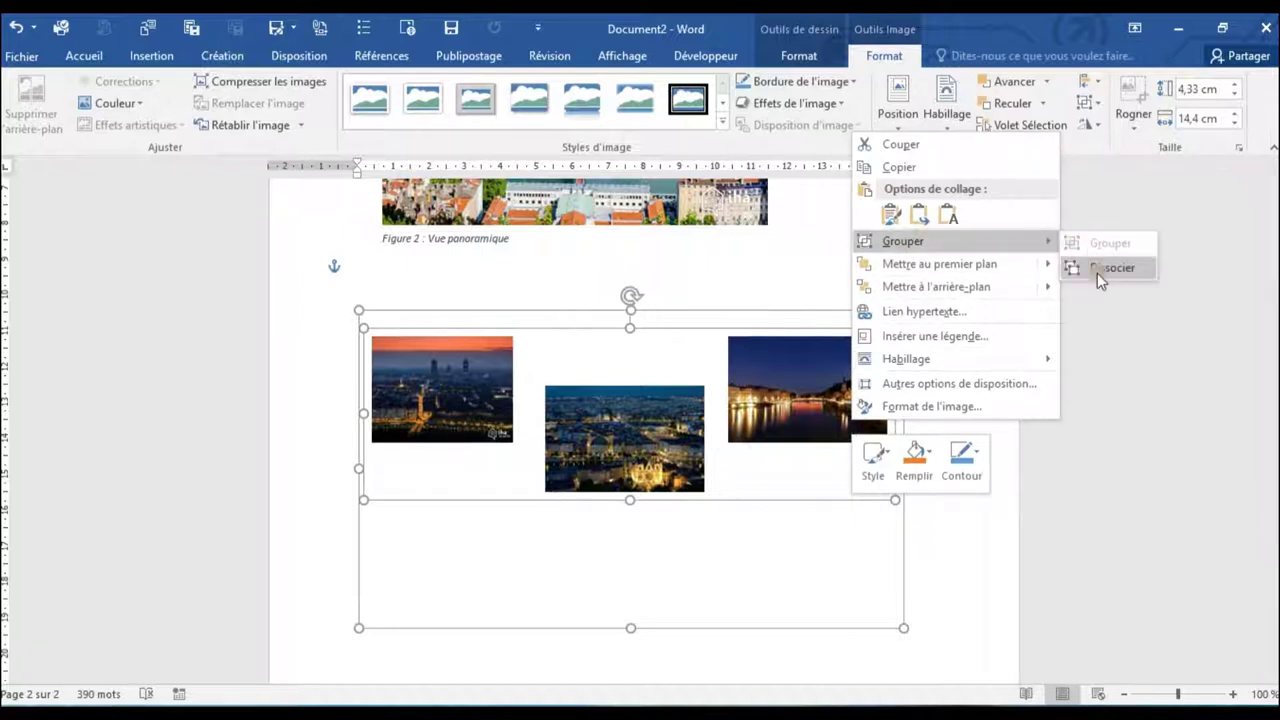
left_click(1100, 268)
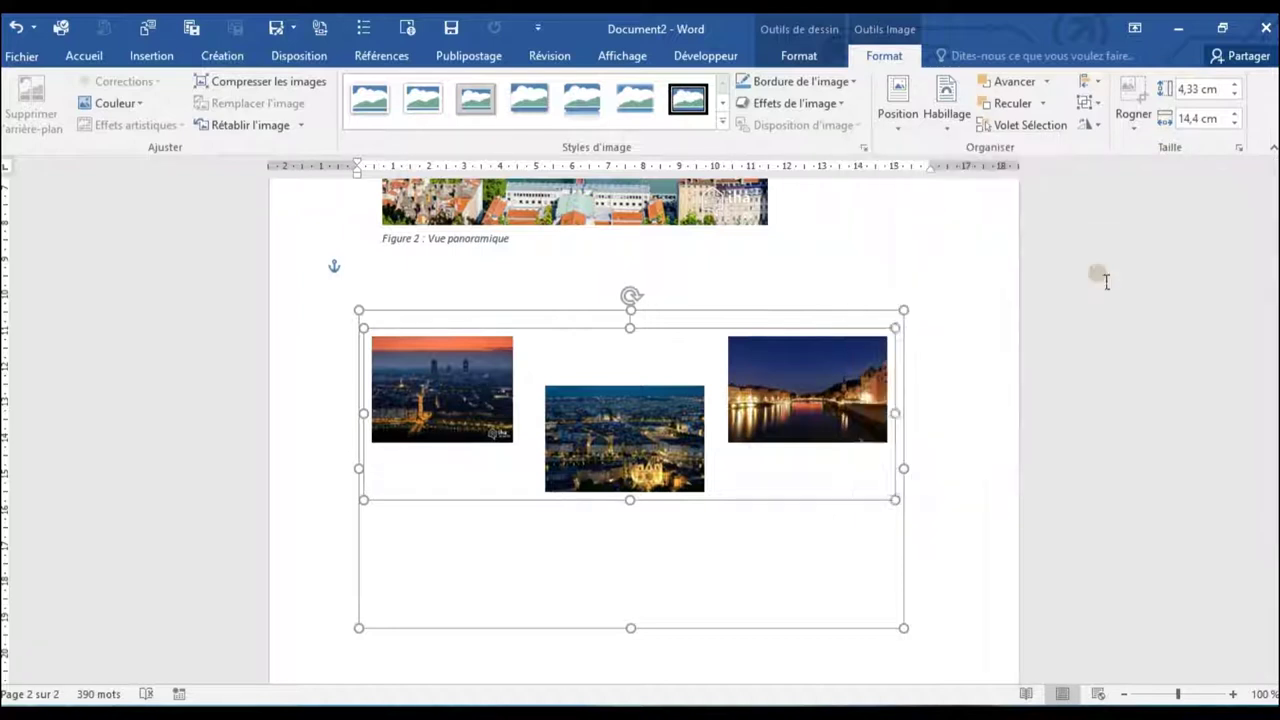
Move the middle night photo lower in the canvas and shift the canvas slightly up and left
left_click(640, 521)
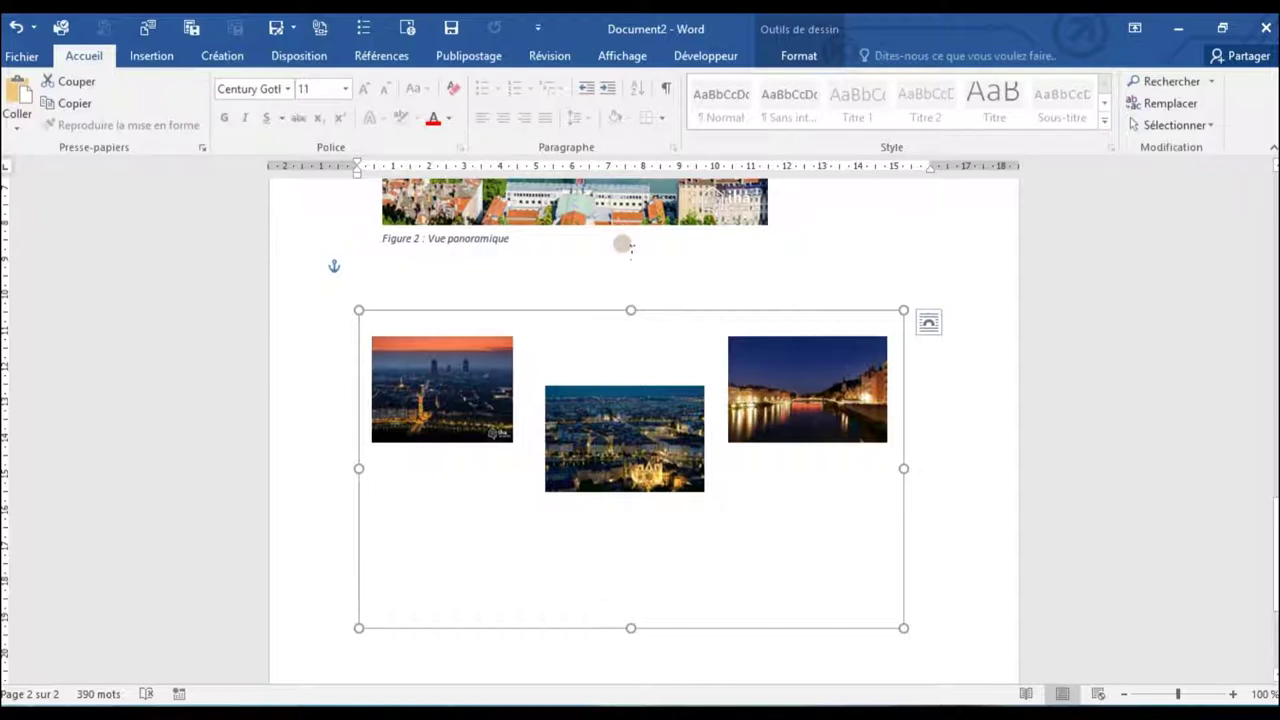
left_click(620, 432)
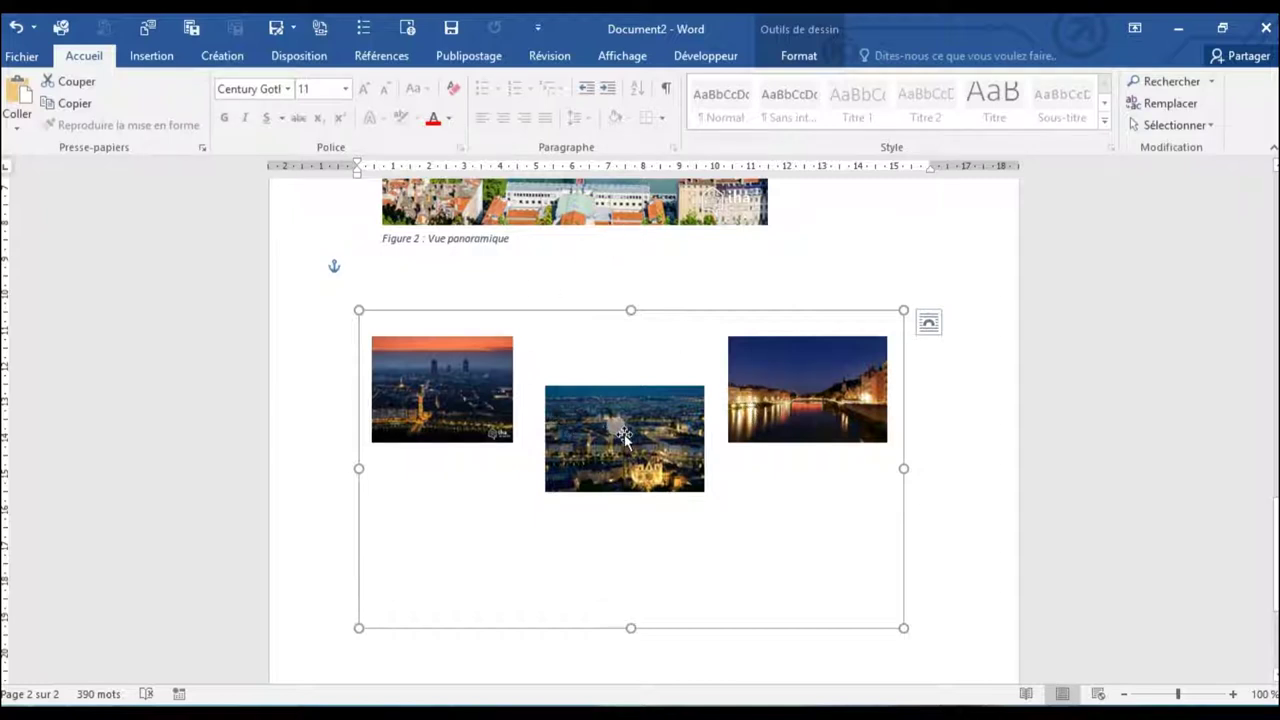
left_click(663, 532)
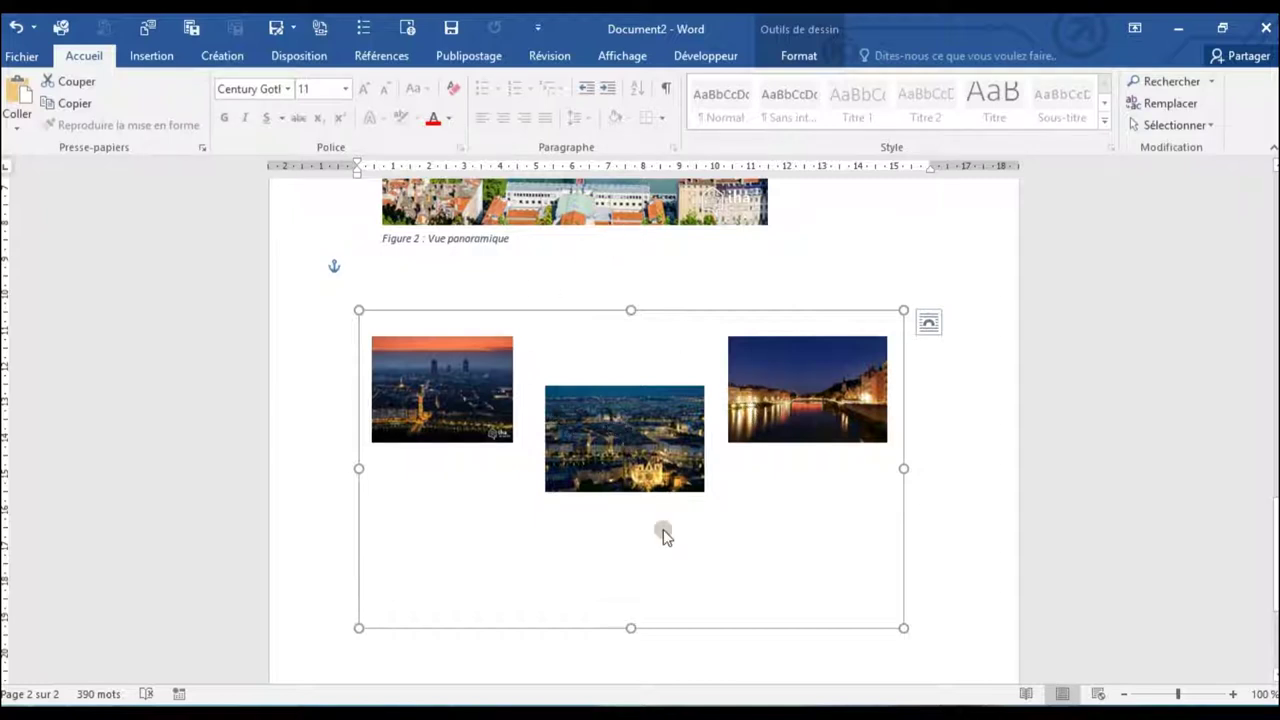
left_click(666, 450)
left_click_drag(663, 452, 656, 503)
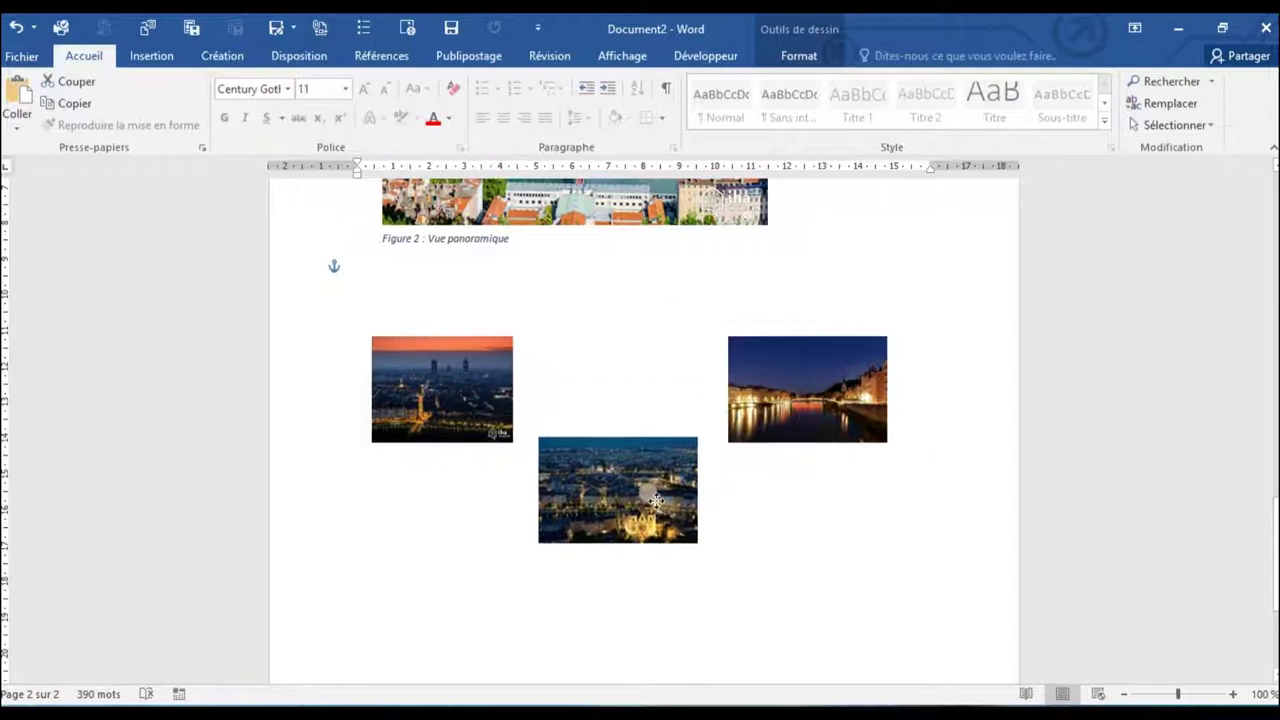
mouse_move(662, 330)
left_mouse_down()
mouse_move(700, 302)
mouse_move(667, 293)
mouse_move(690, 294)
left_mouse_up()
Style the photos: rounded perspective on the left, rotated white frame in the middle, oval bevel on the right
left_click(478, 360)
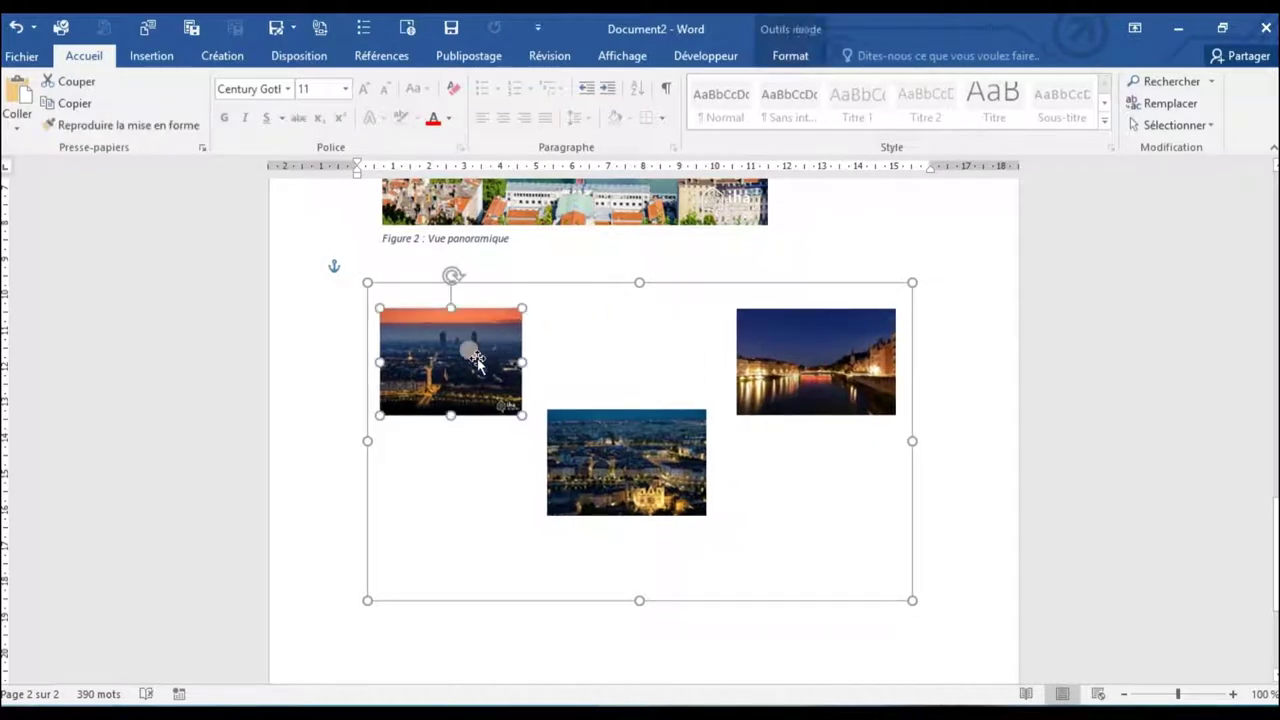
left_click(776, 58)
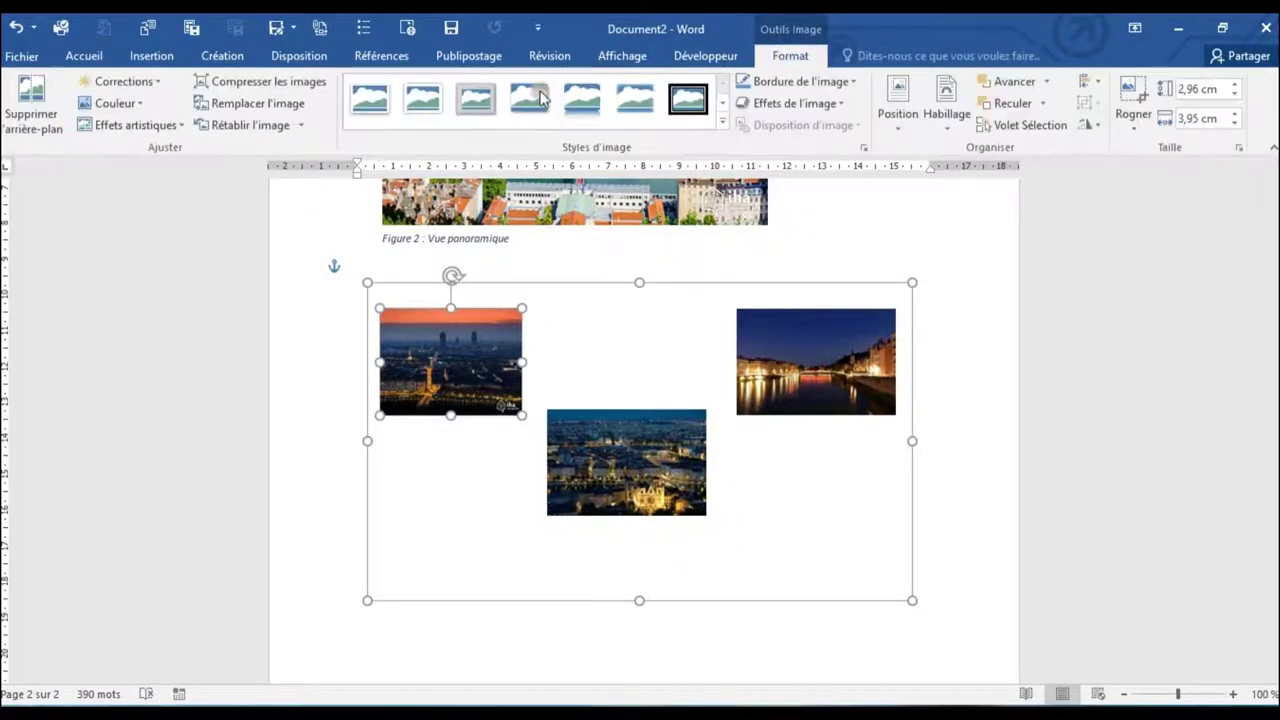
left_click(722, 121)
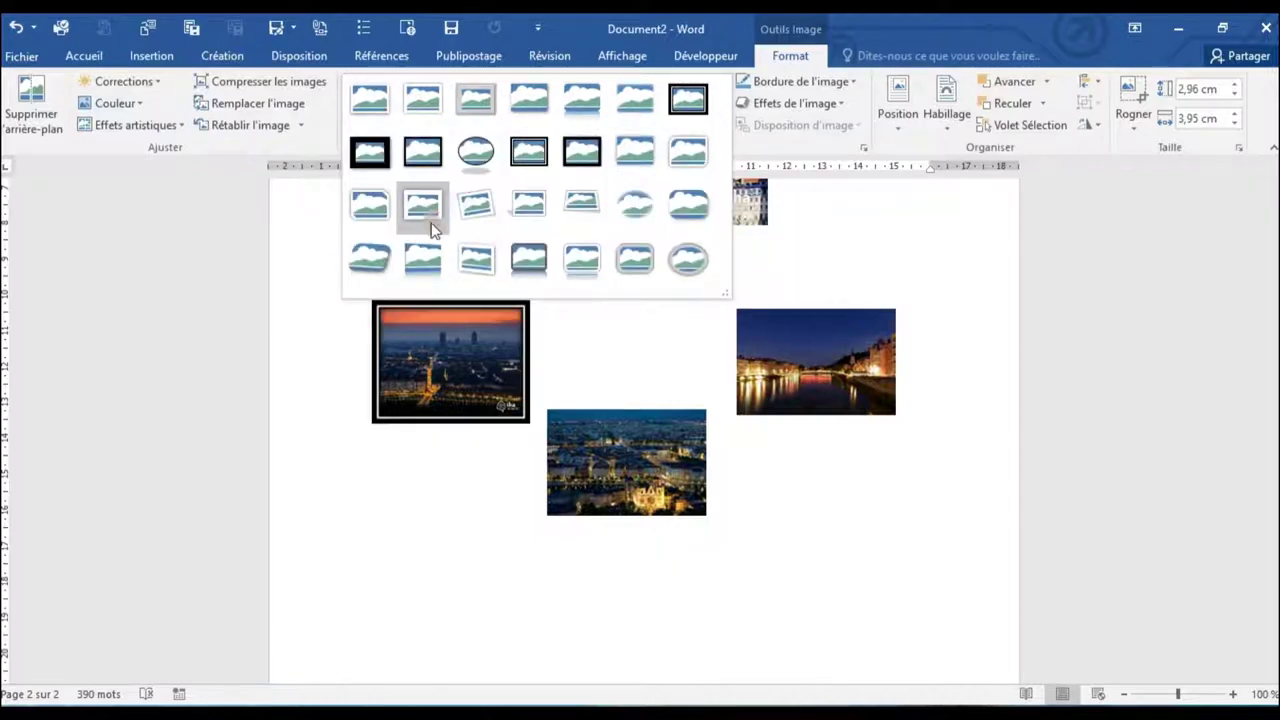
left_click(380, 258)
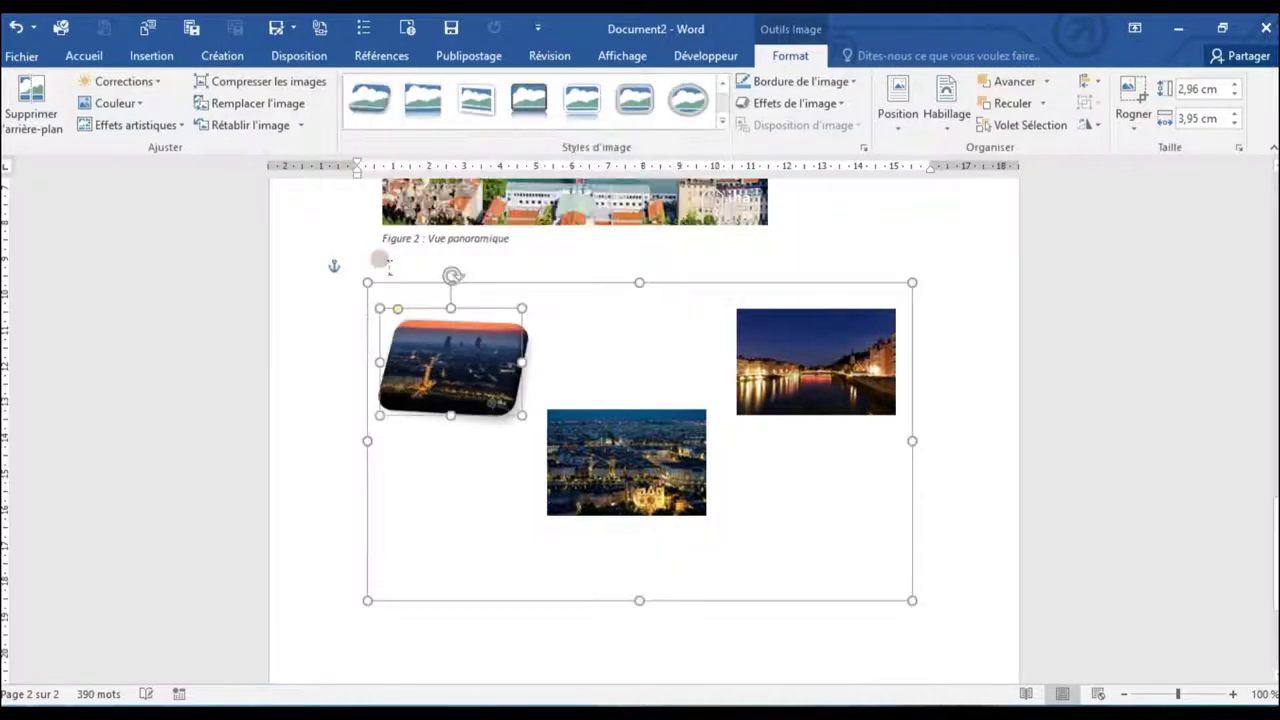
left_click(648, 418)
left_click(722, 121)
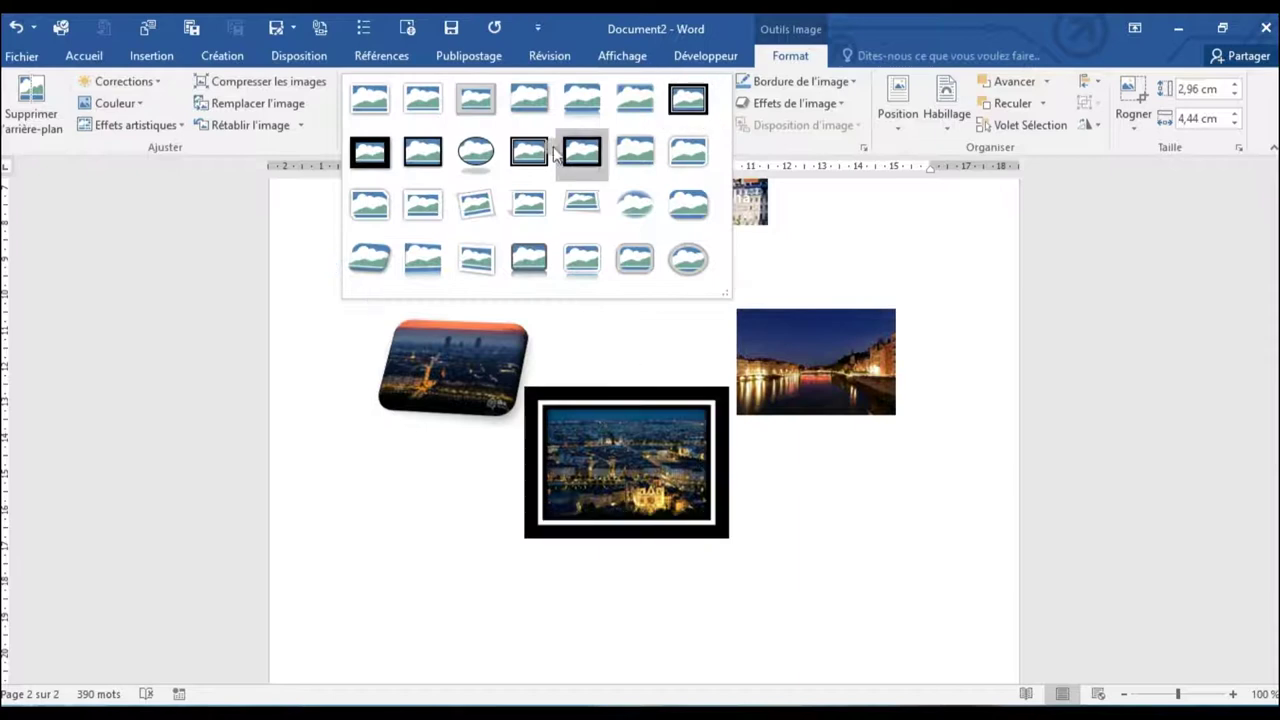
left_click(476, 204)
left_click(830, 345)
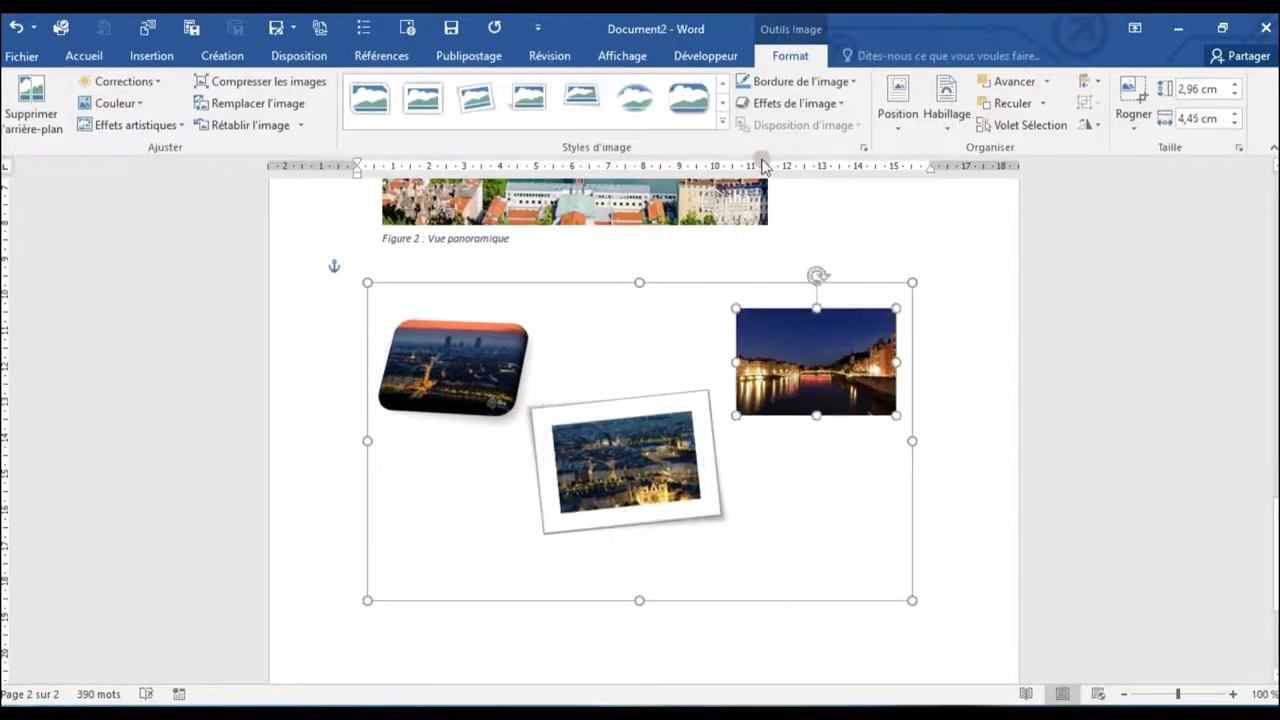
left_click(722, 121)
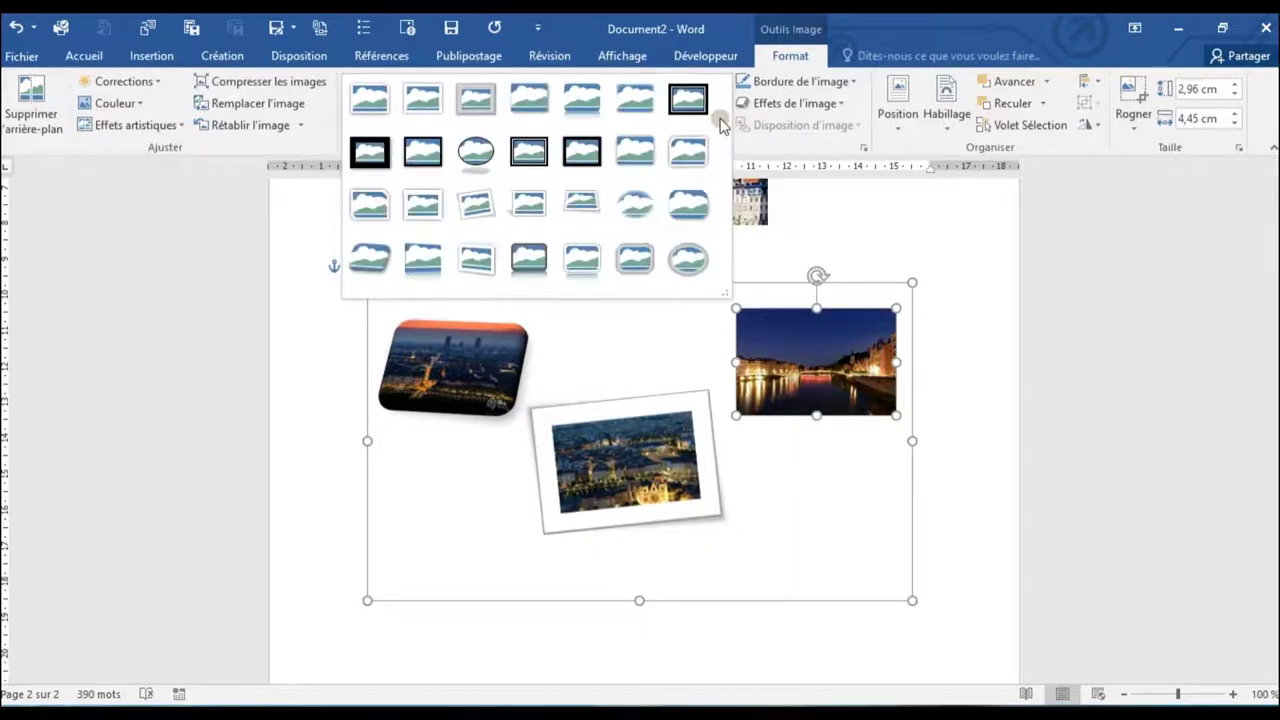
left_click(686, 257)
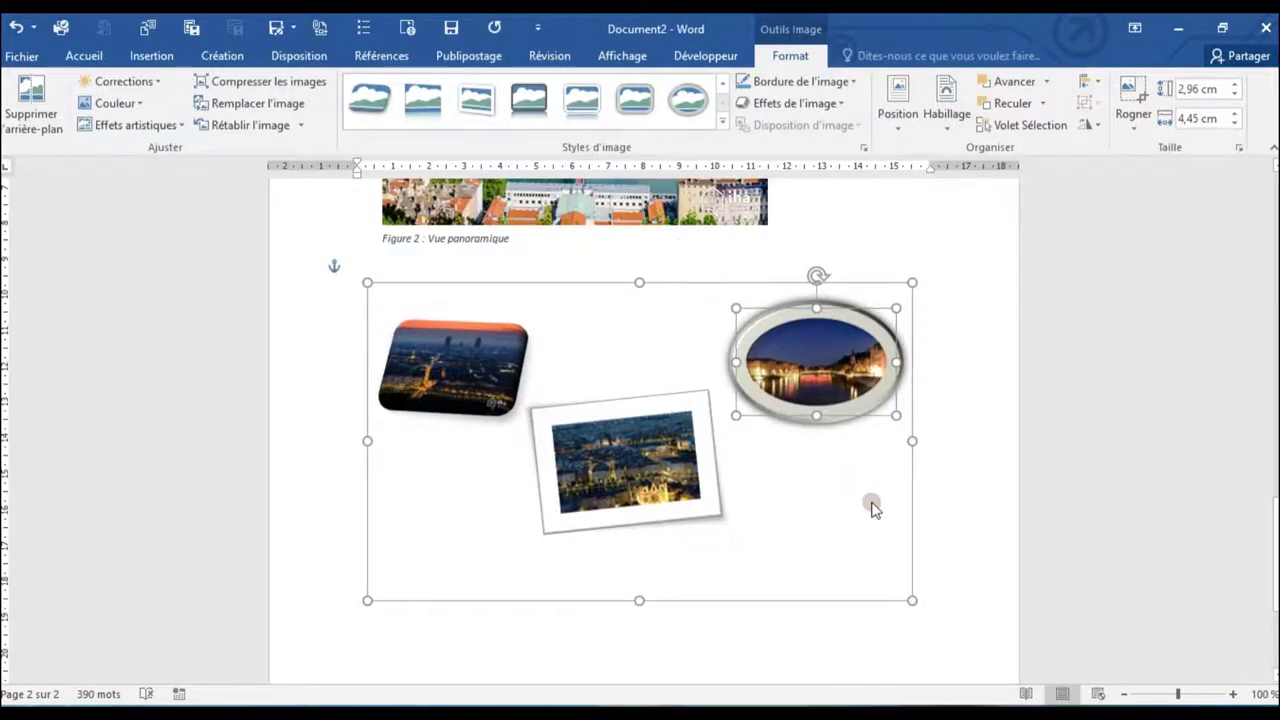
Change the middle photo's picture style to a black frame
left_click(877, 571)
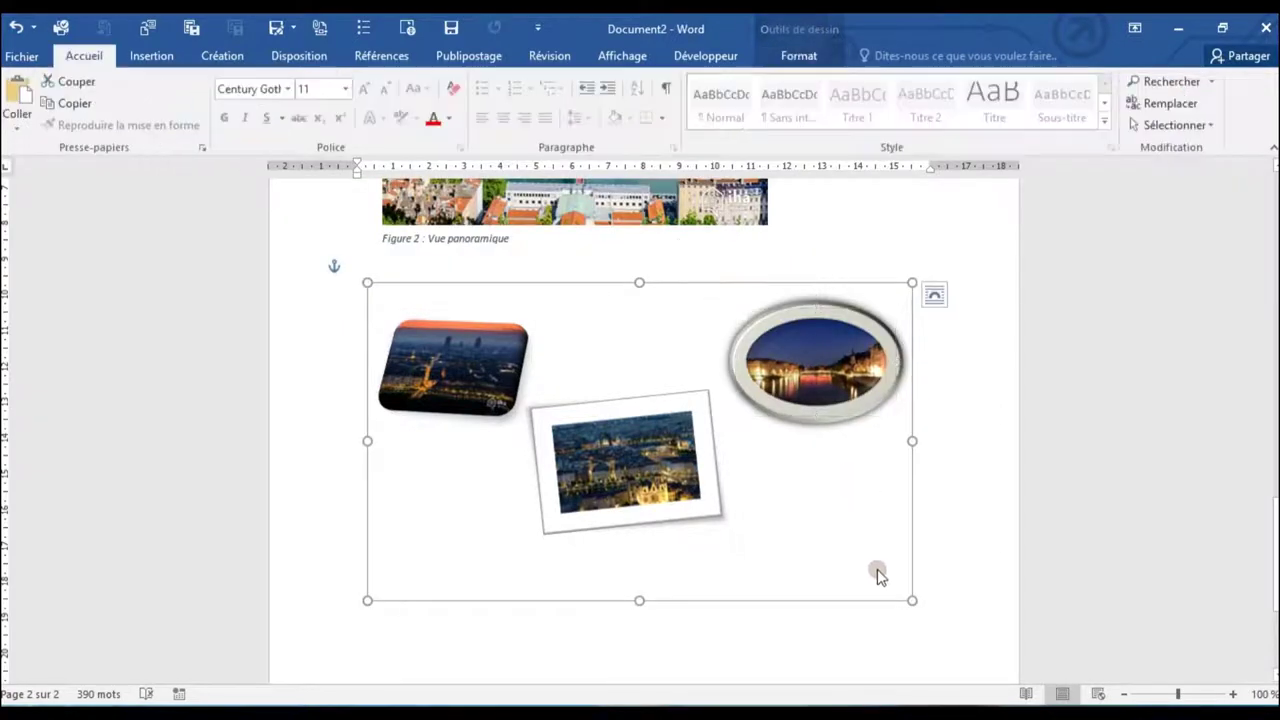
left_click(826, 50)
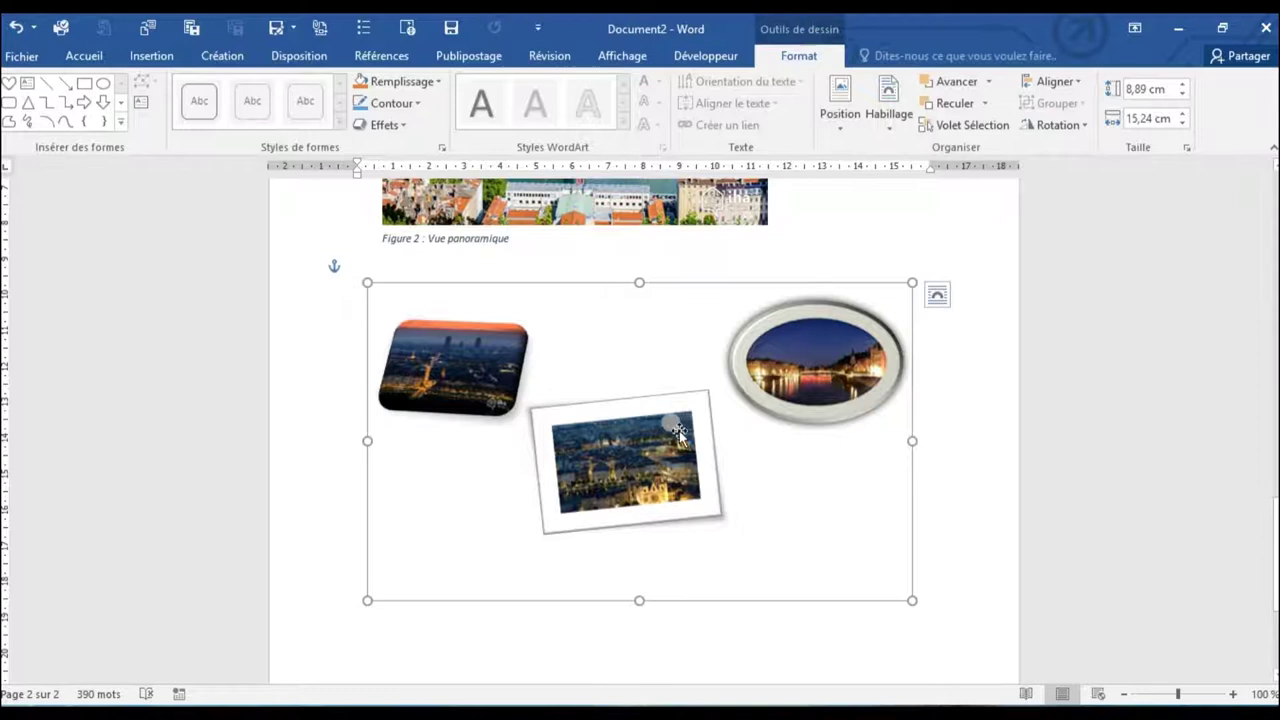
left_click(676, 425)
left_click(795, 58)
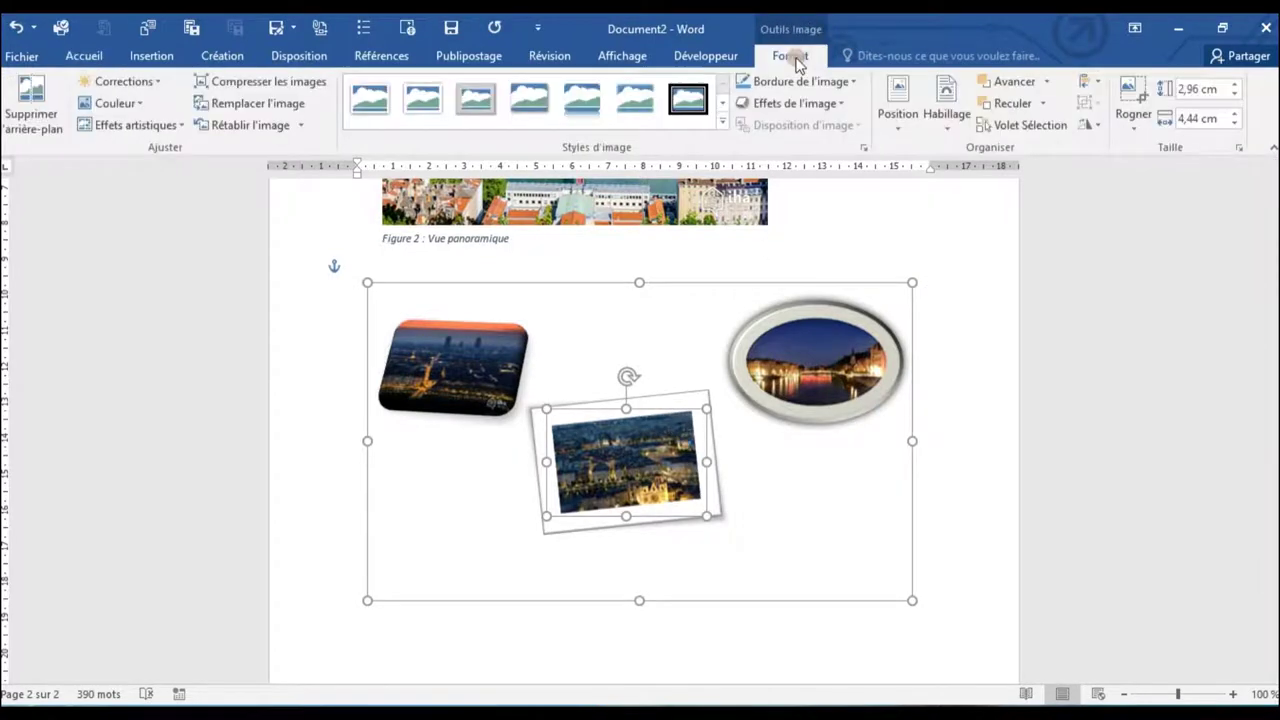
left_click(729, 128)
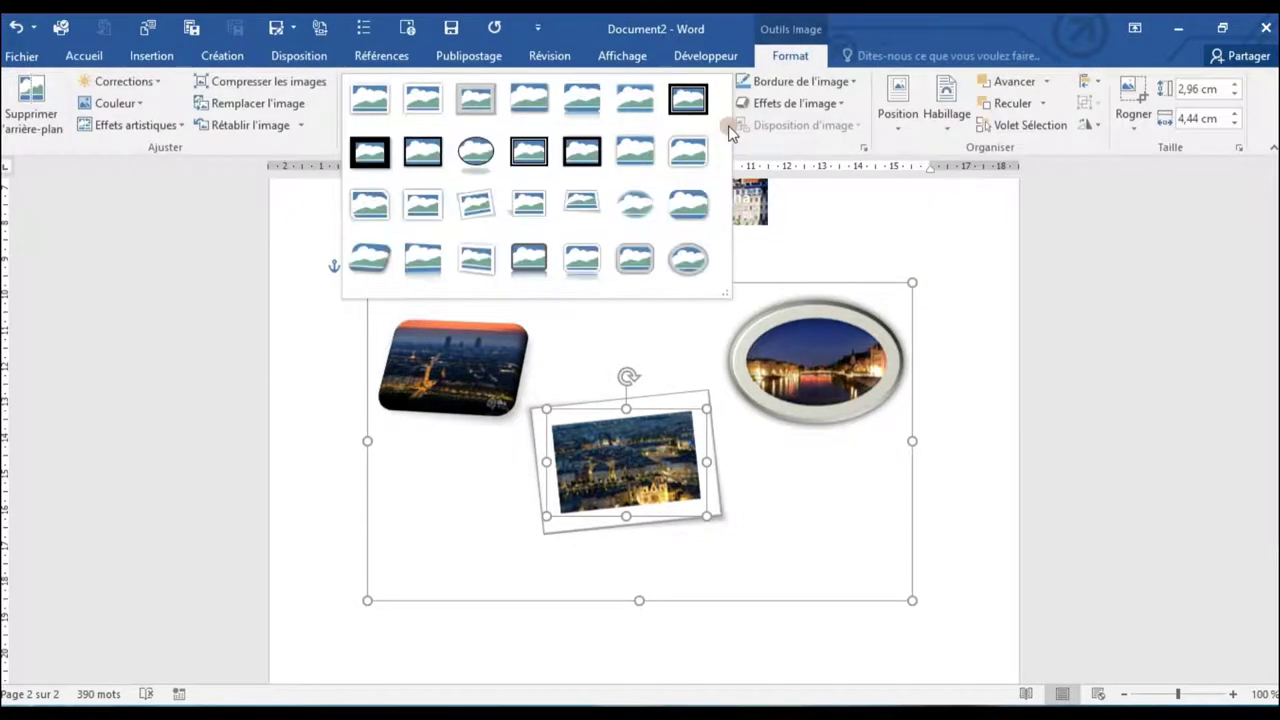
left_click(574, 159)
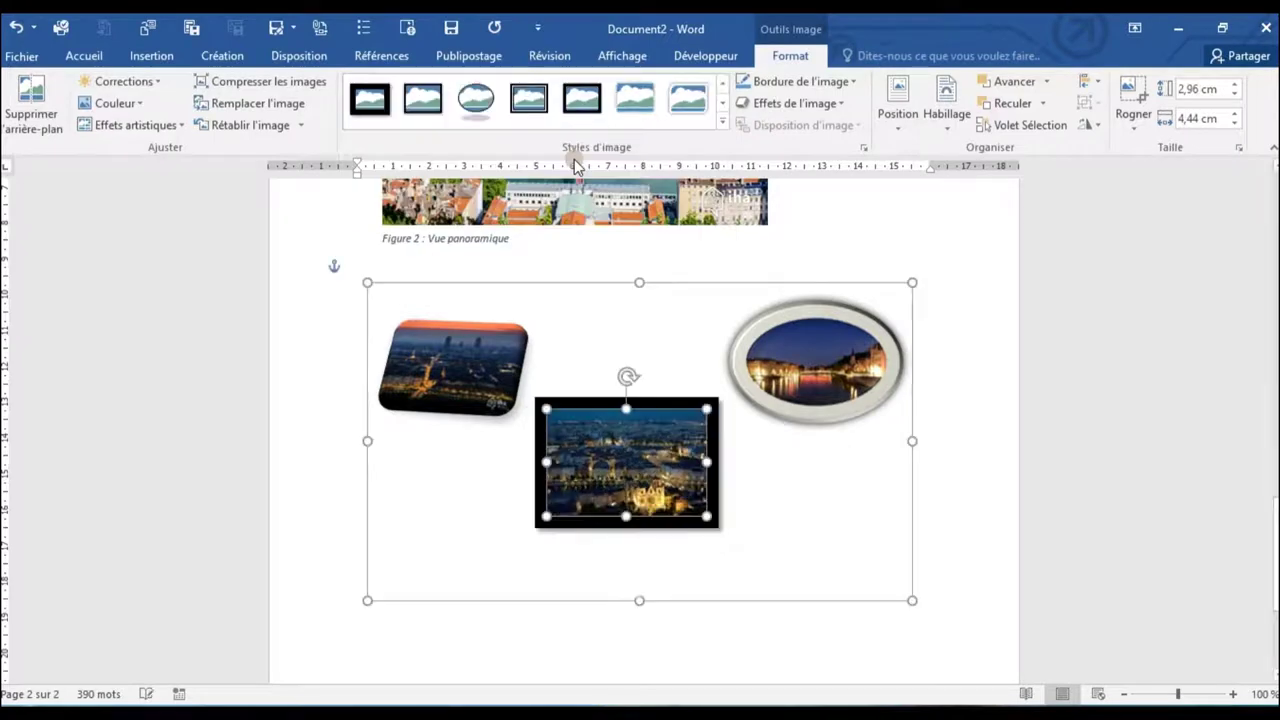
left_click(782, 347)
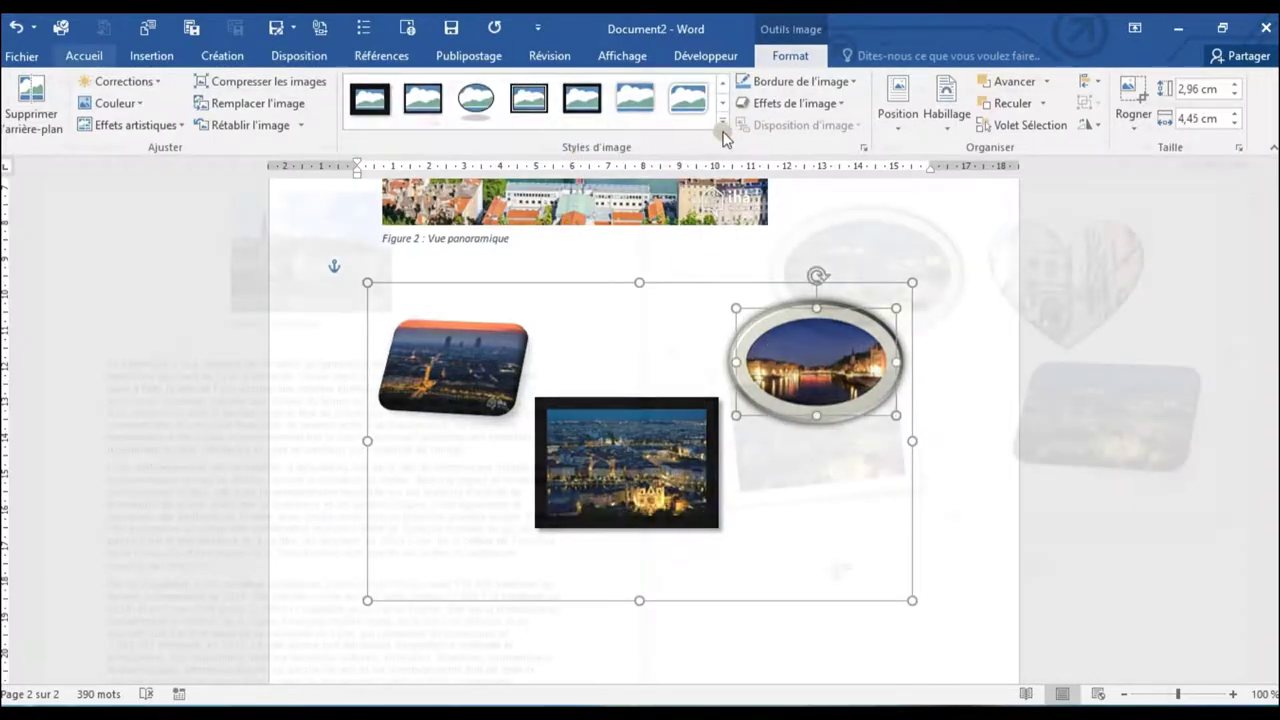
left_click(723, 128)
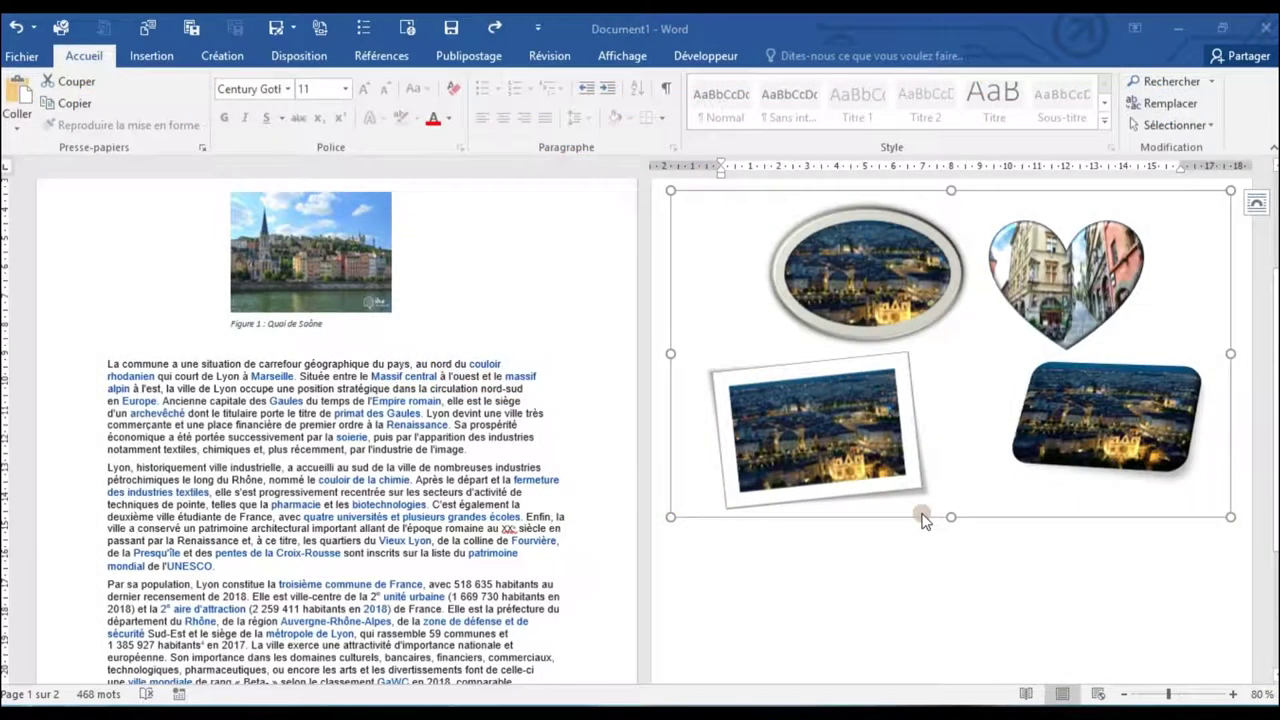
Caption the night photo as 'Figure 3 : Lyon by night'
left_click(848, 440)
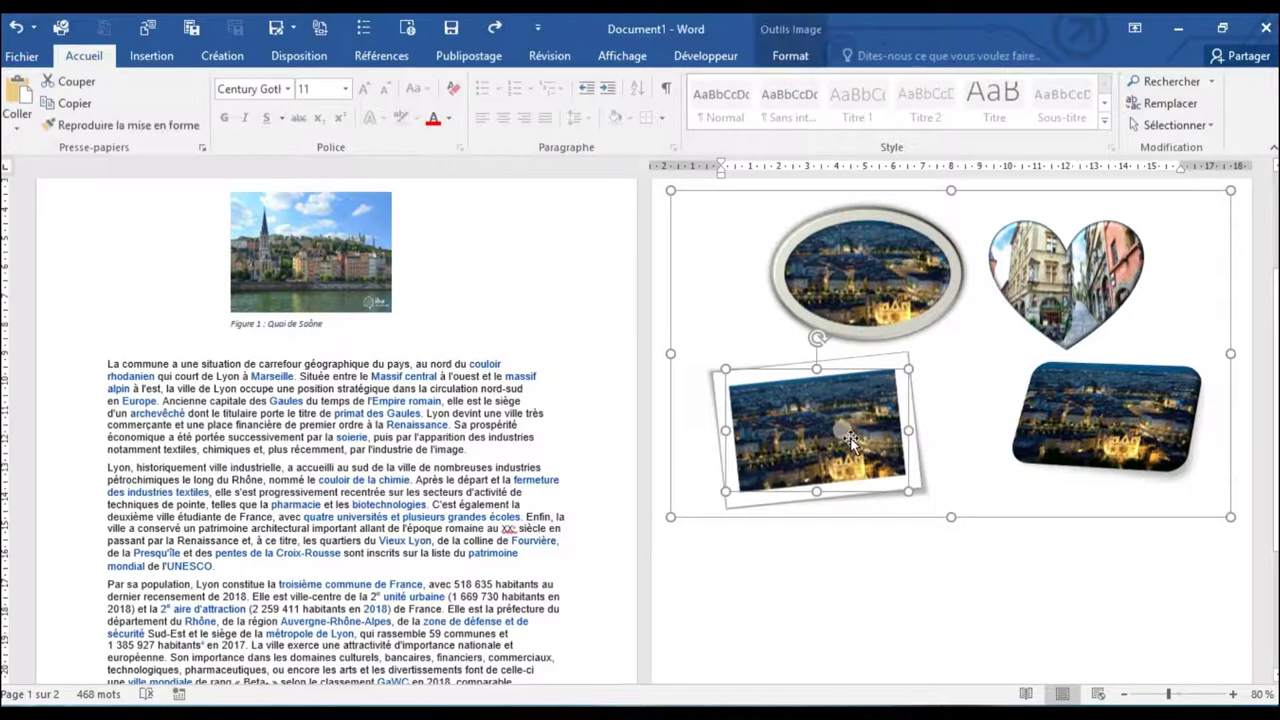
right_click(848, 436)
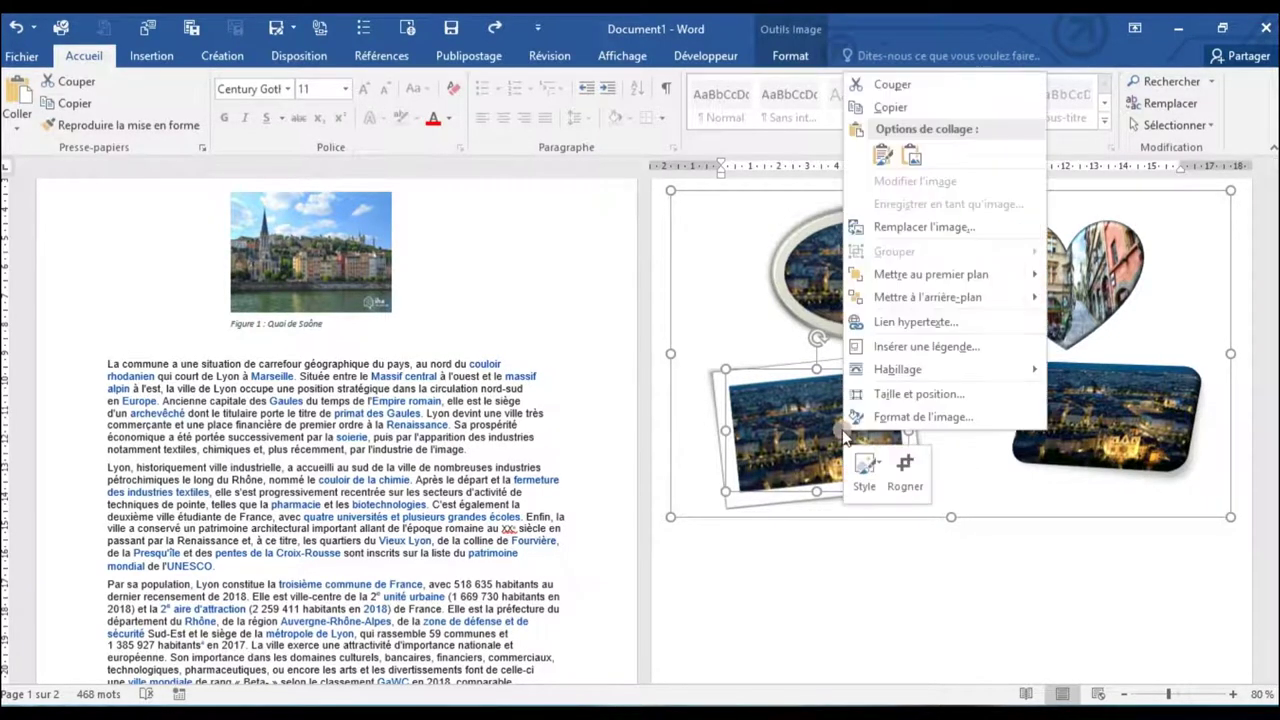
left_click(915, 346)
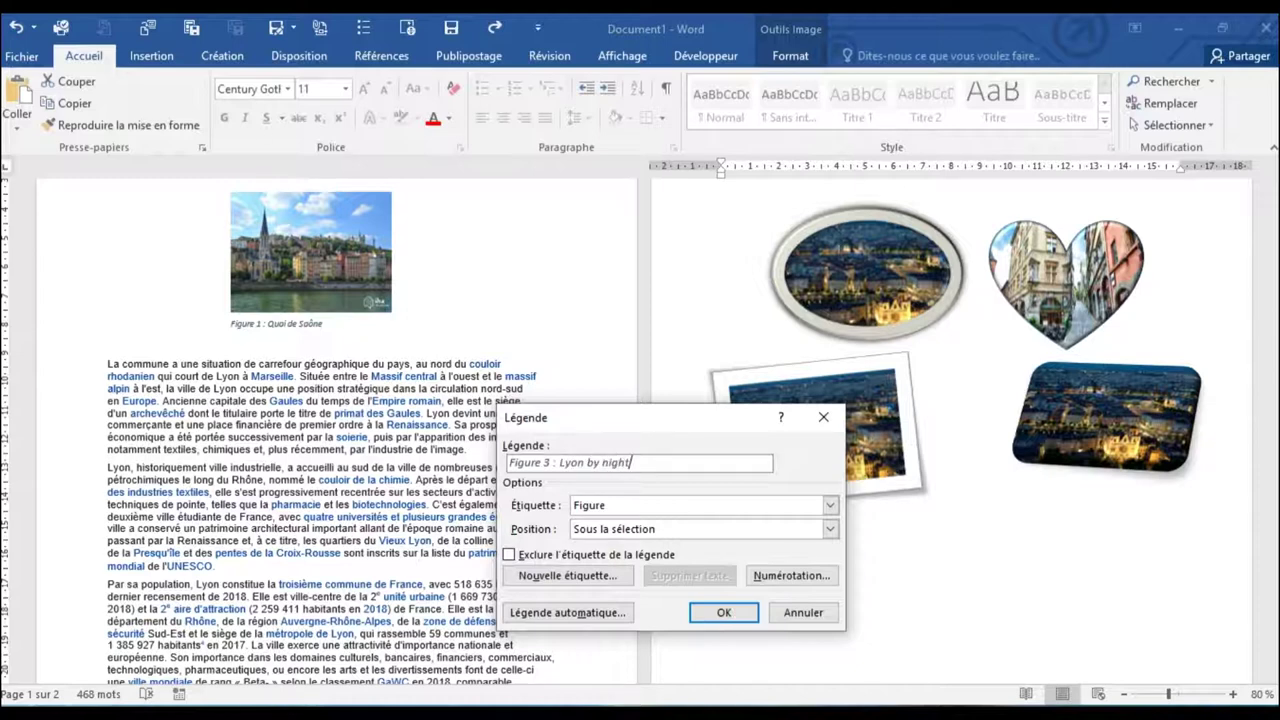
left_click(723, 612)
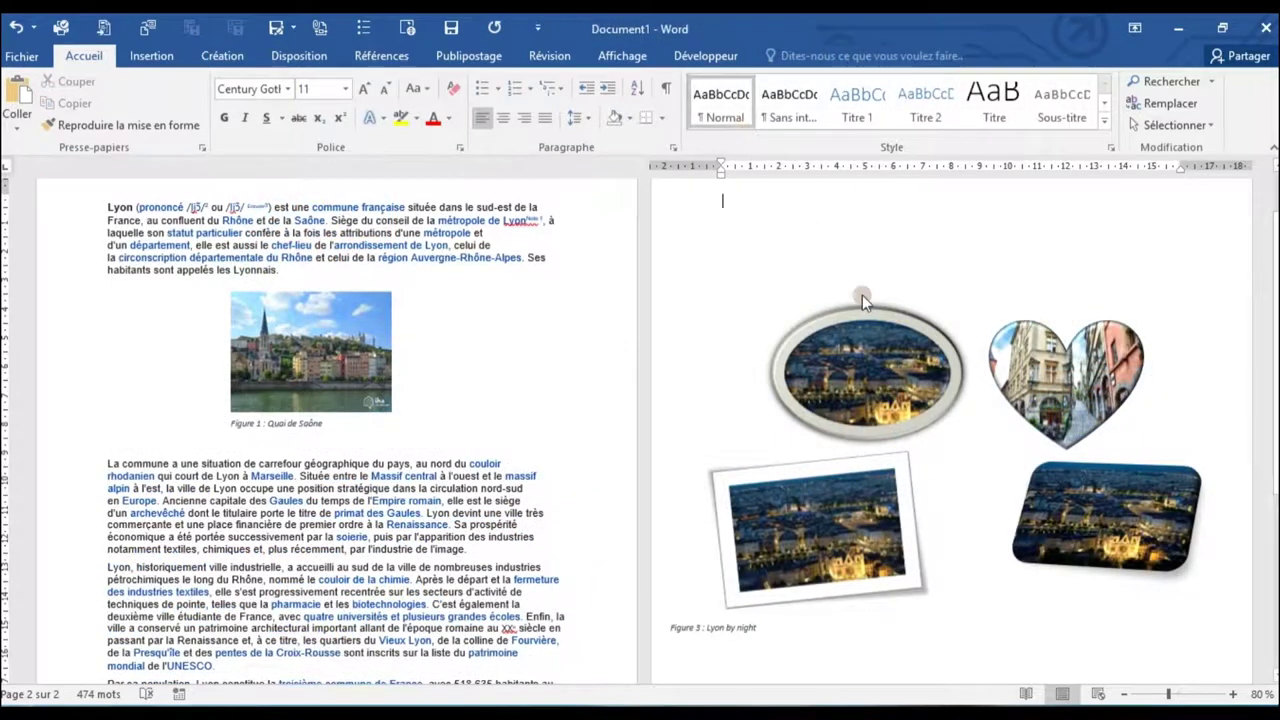
Open the picture styles gallery for the oval night photo
left_click(905, 362)
left_click(789, 57)
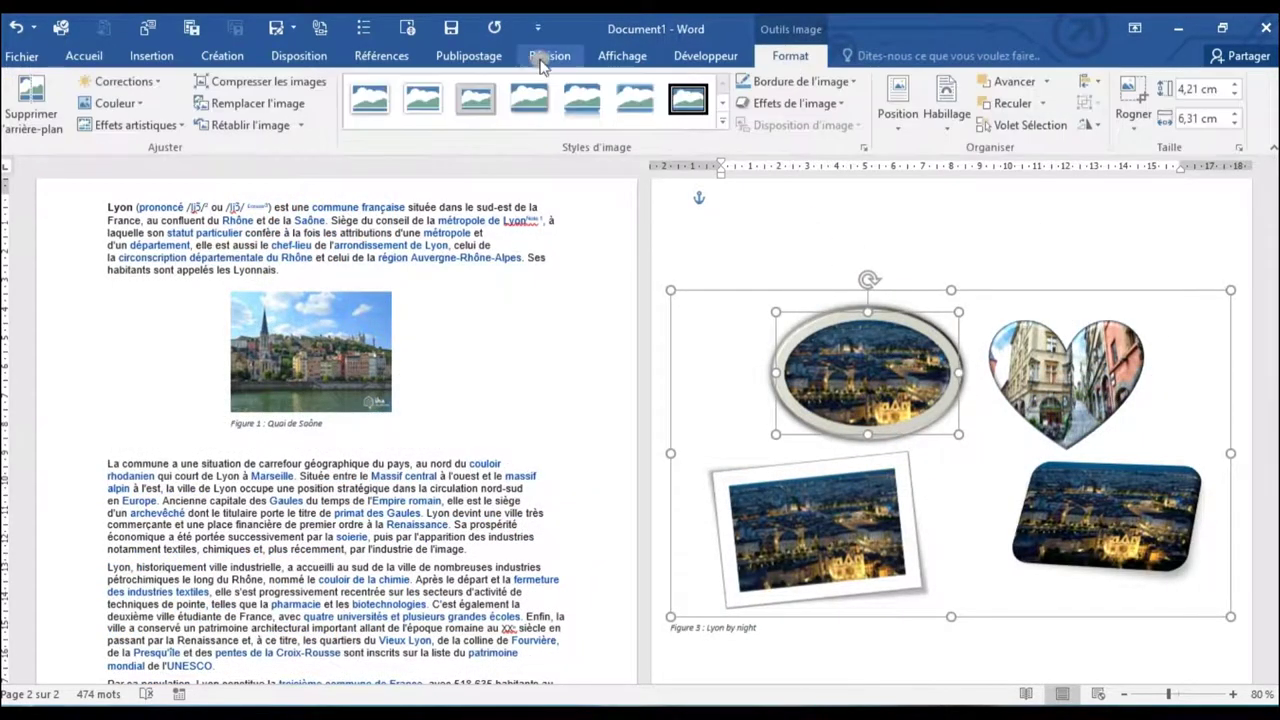
left_click(722, 122)
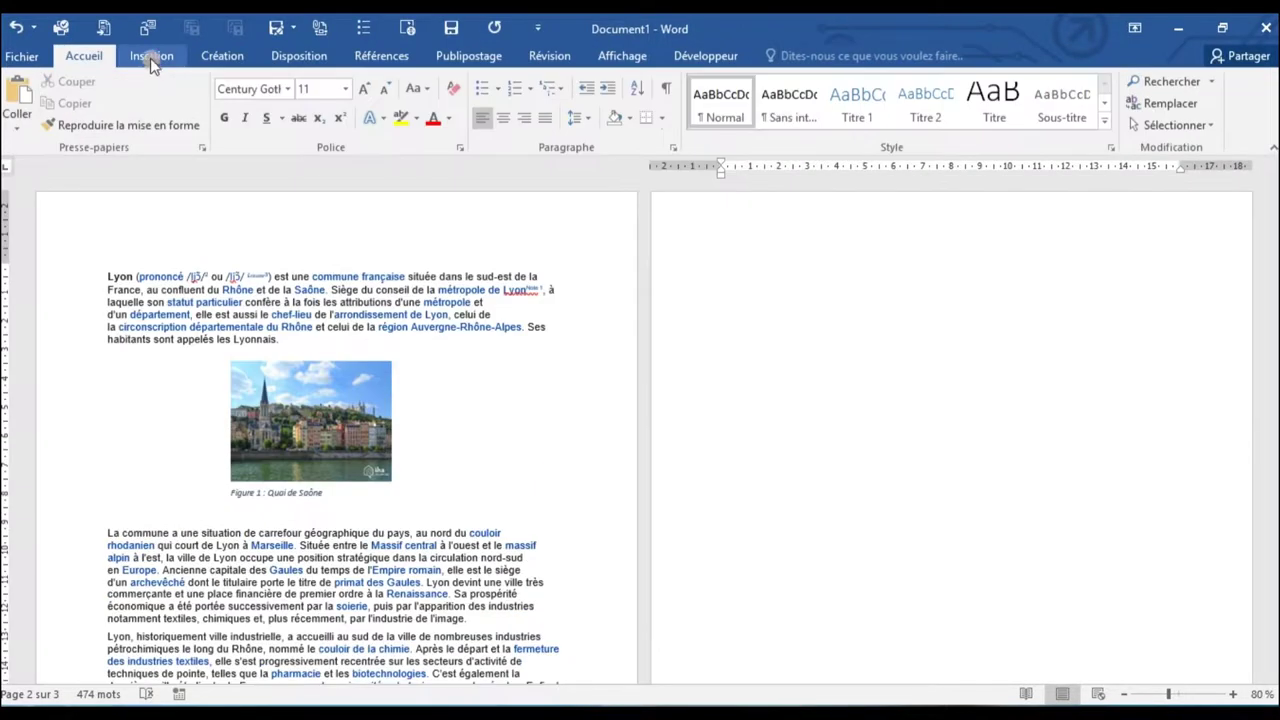
left_click(151, 58)
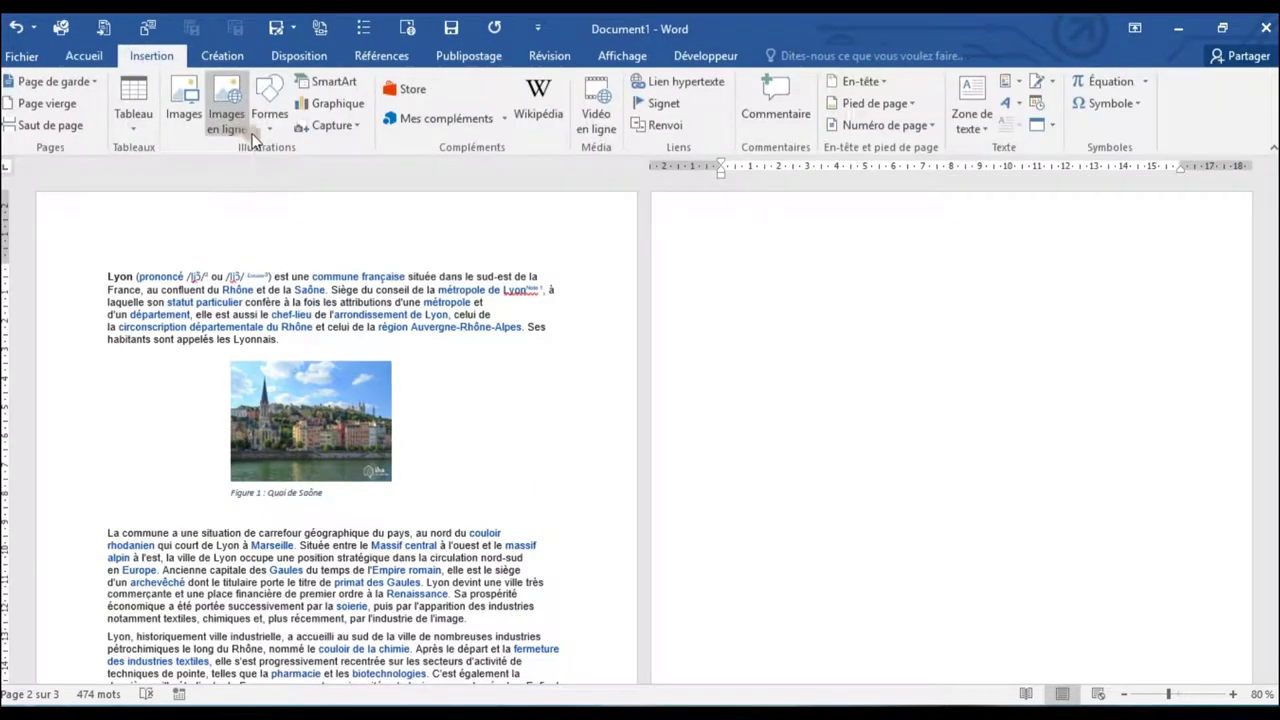
Draw a large heart shape on page 3 with a horizontal scroll banner beneath it
left_click(259, 130)
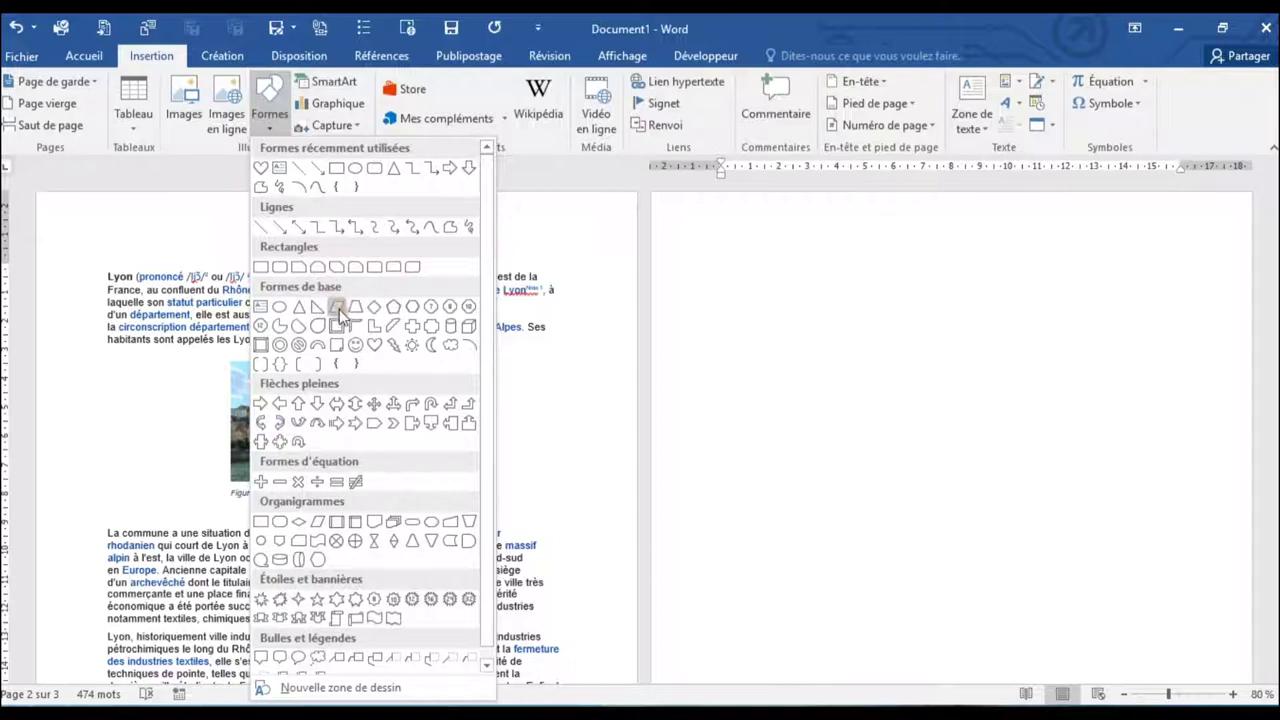
left_click(374, 344)
left_click_drag(888, 410, 766, 267)
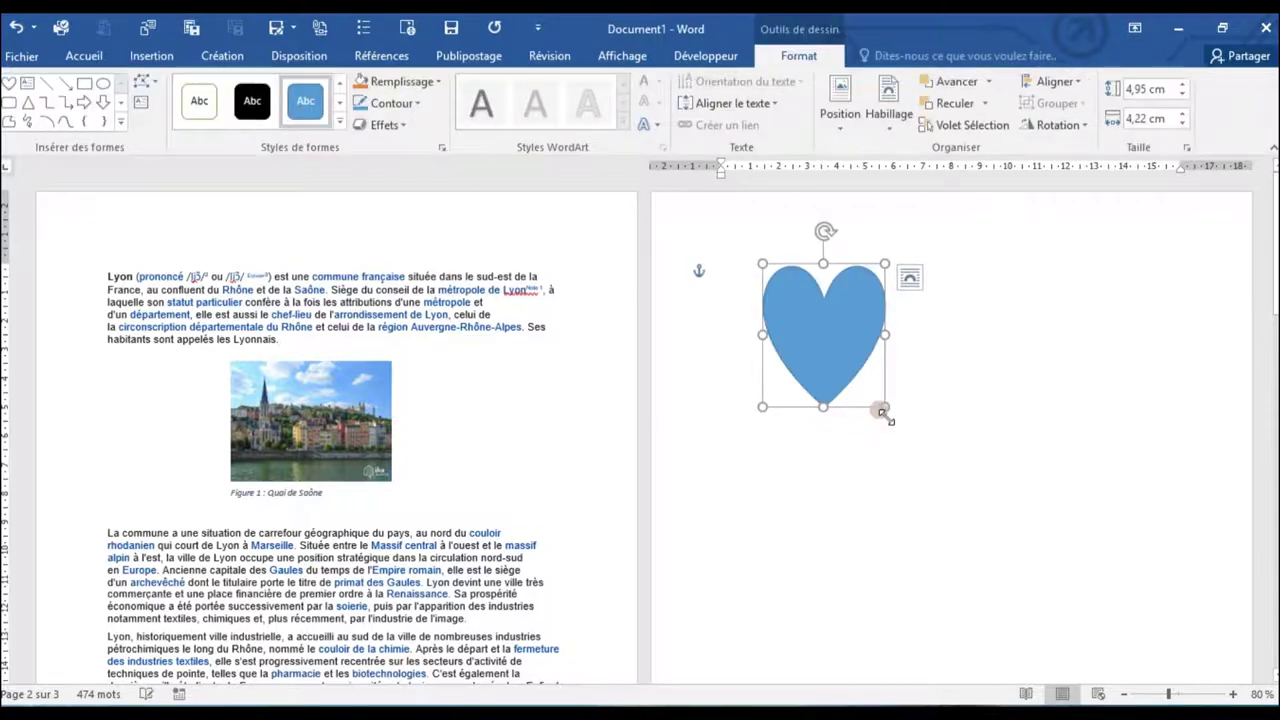
left_click_drag(884, 416, 1014, 506)
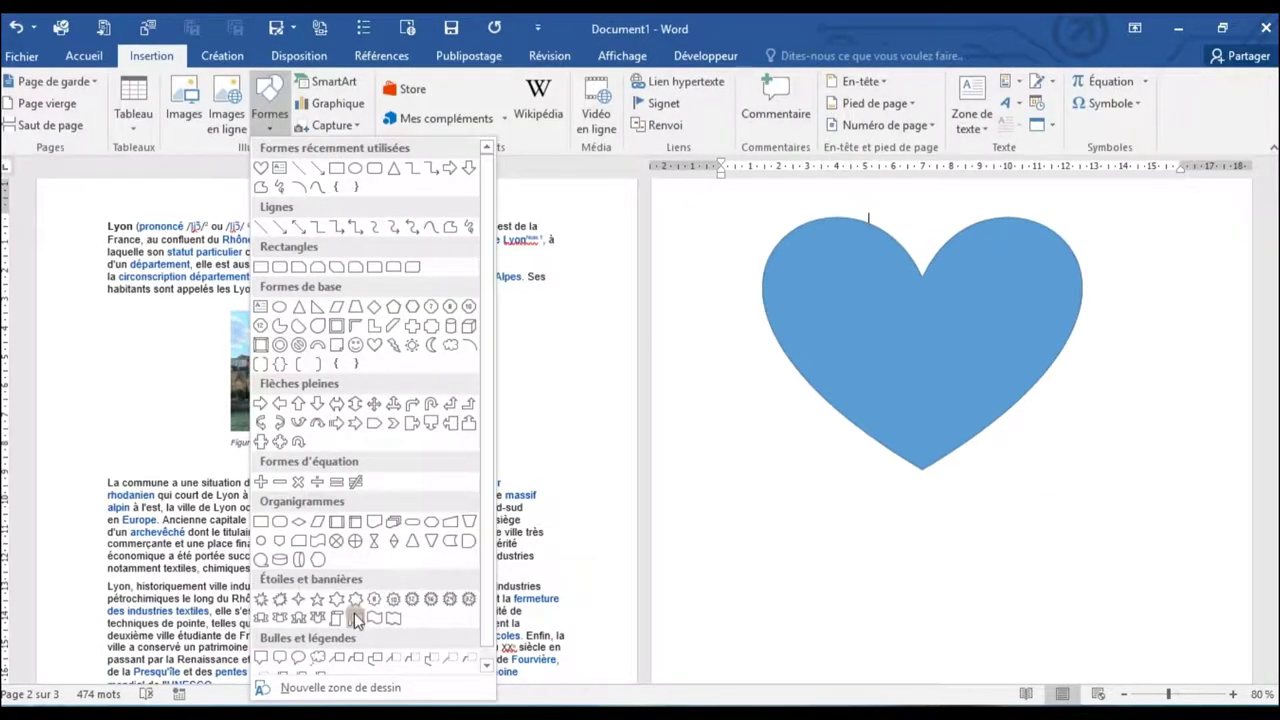
left_click(357, 620)
left_click_drag(796, 552, 1097, 697)
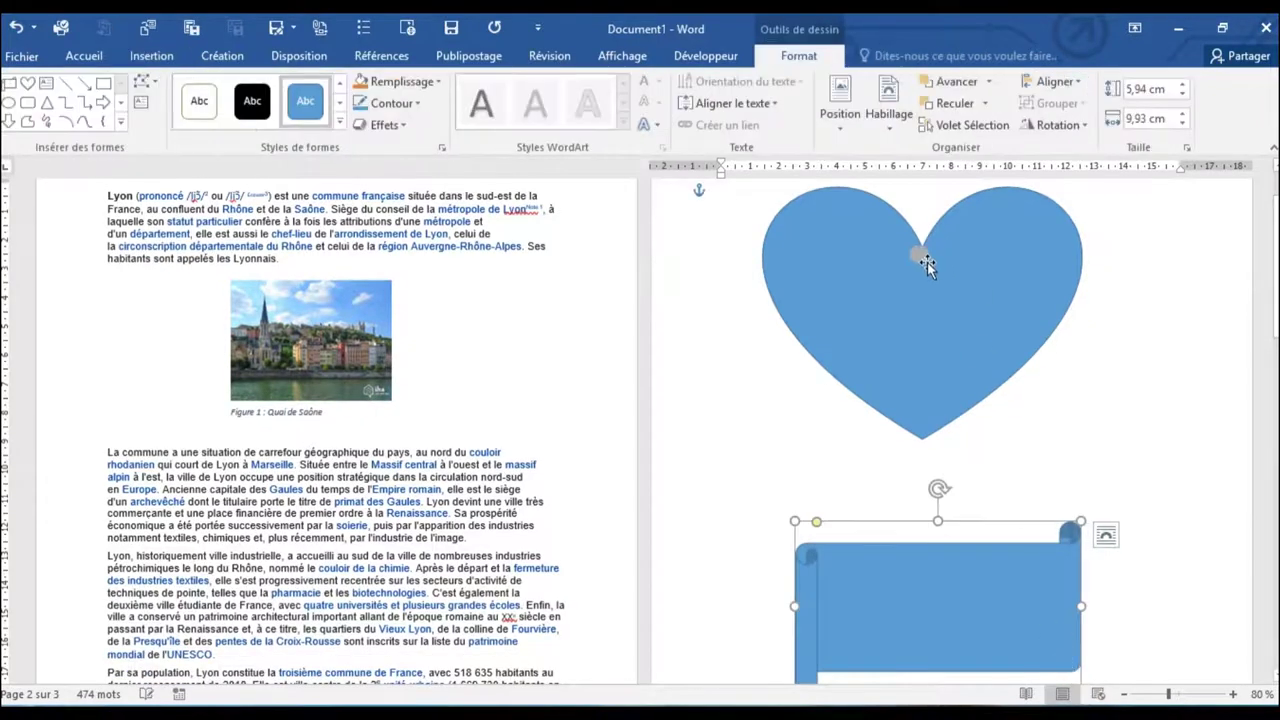
Choose a picture fill for the heart and start an online Bing image search
left_click(924, 260)
right_click(927, 262)
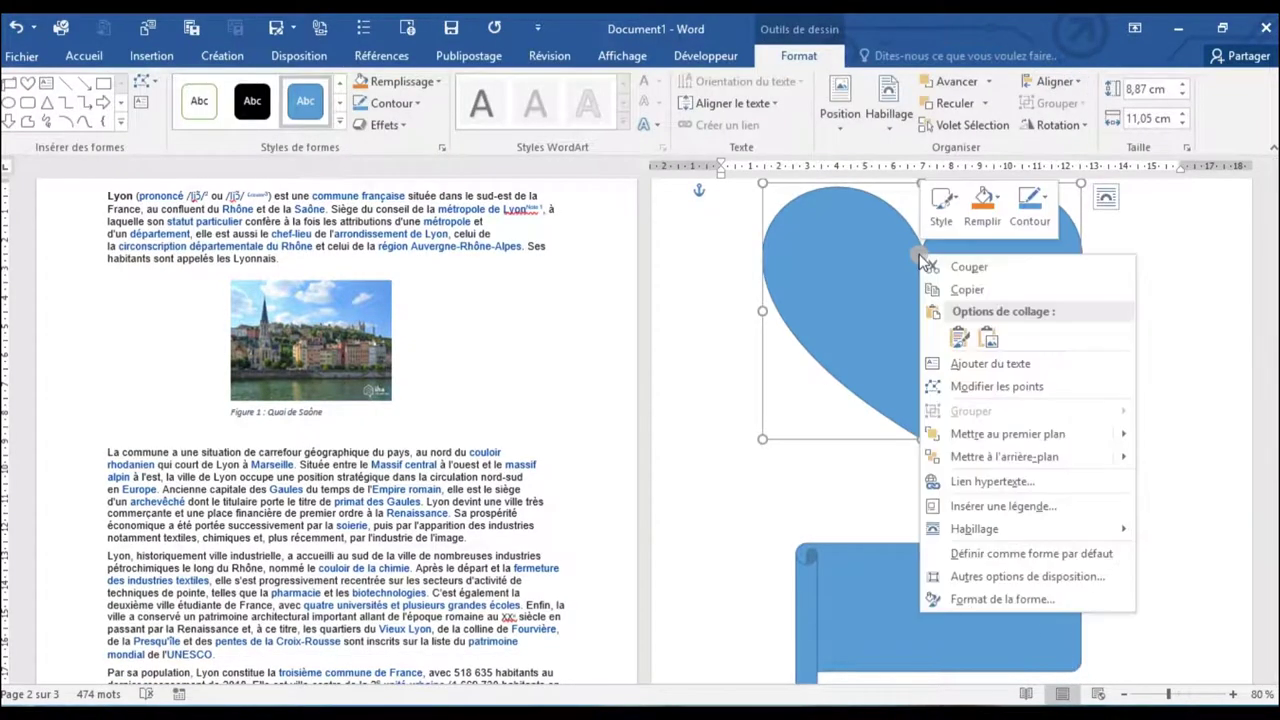
left_click(970, 226)
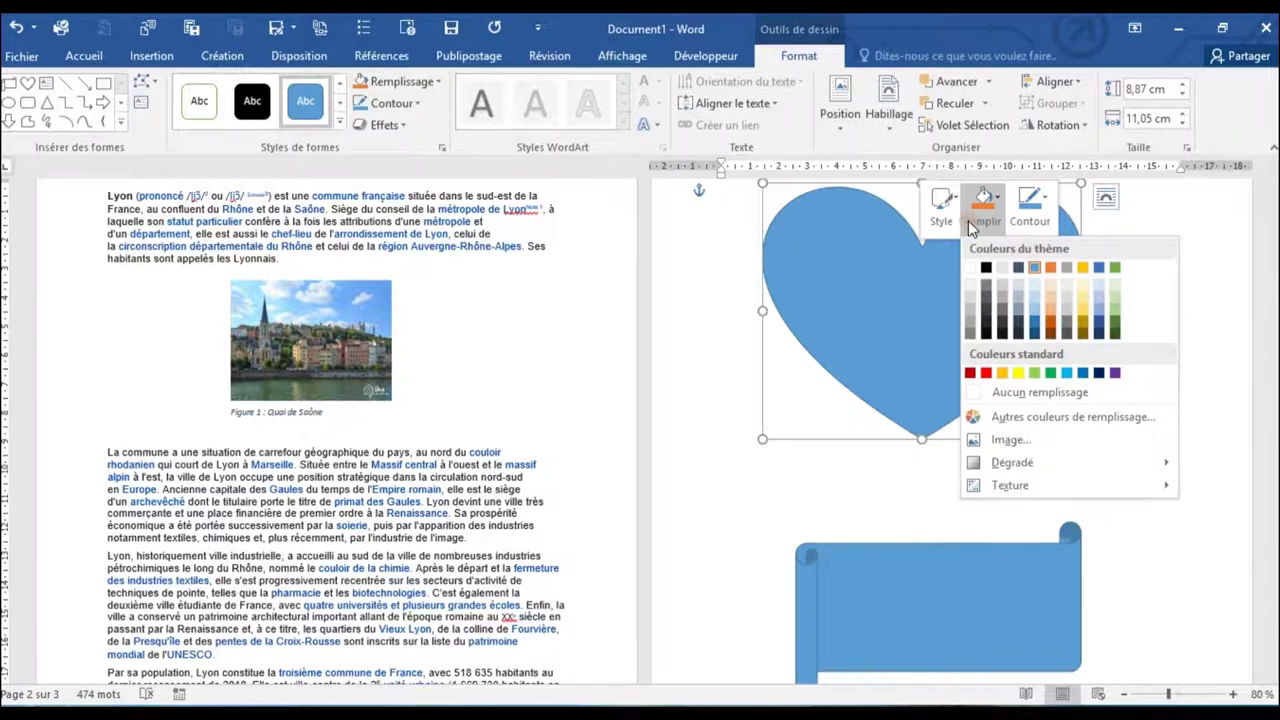
left_click(436, 82)
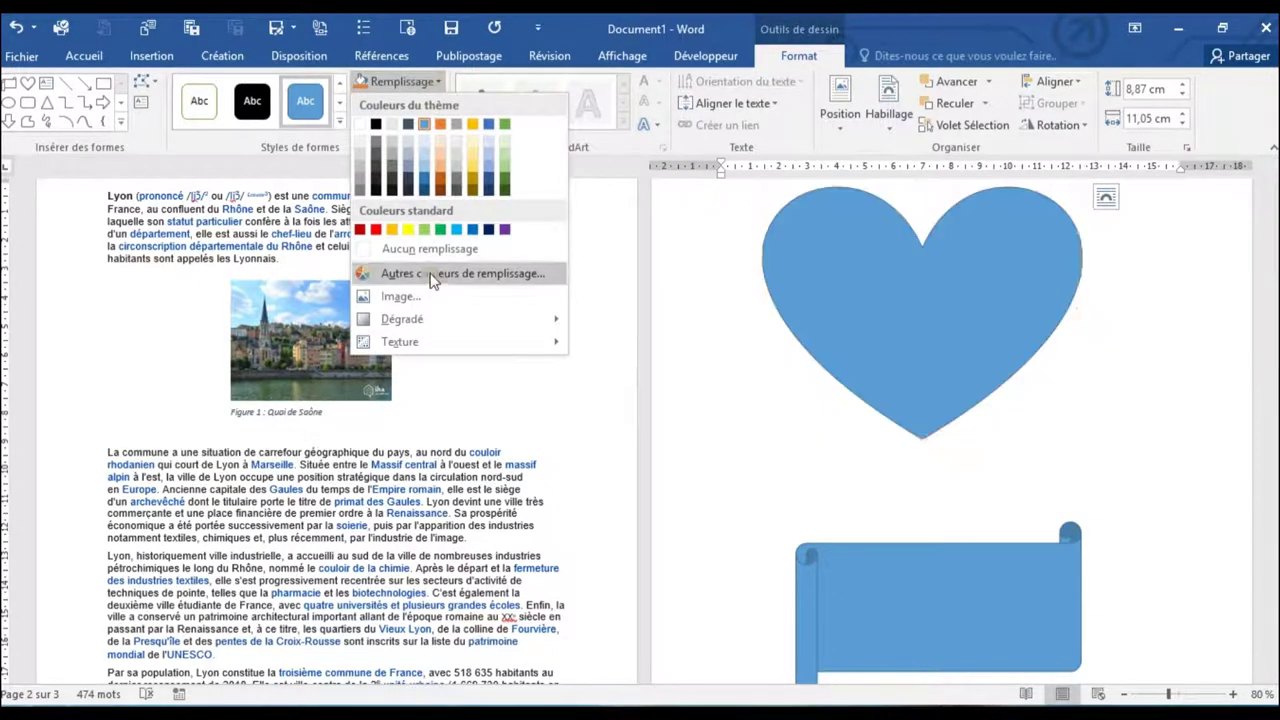
left_click(400, 296)
left_click(785, 257)
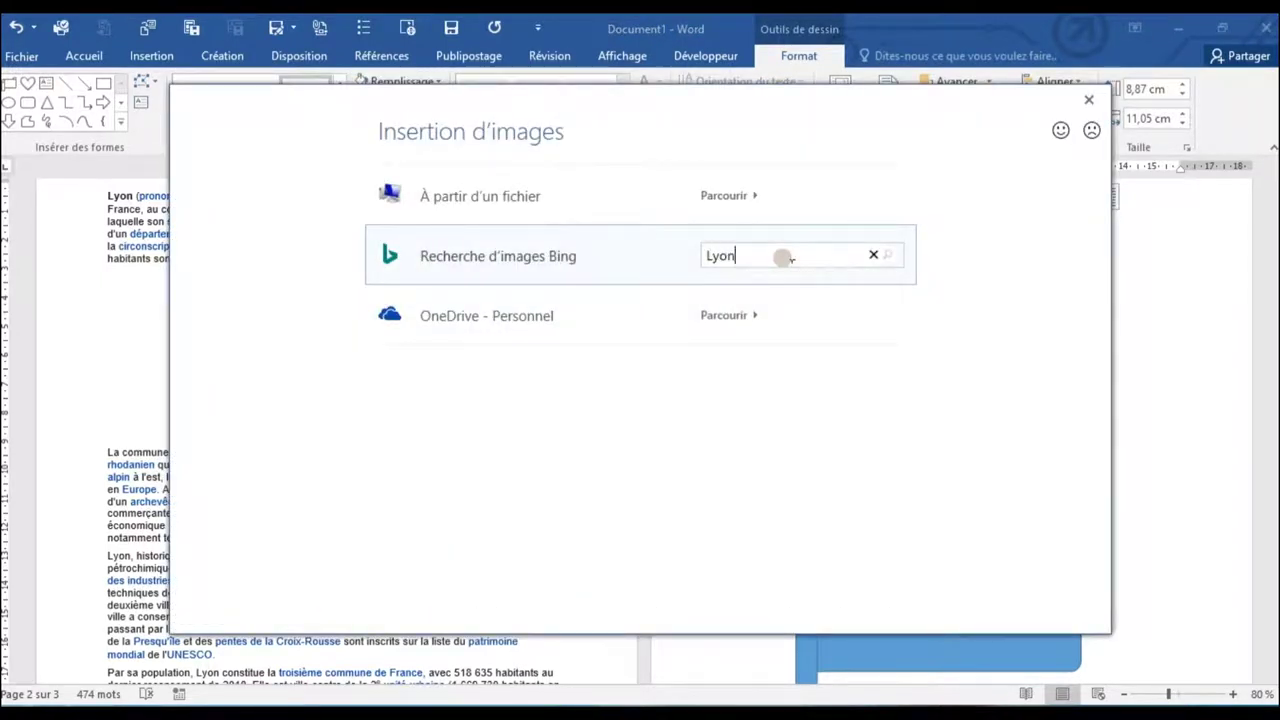
Fill the heart with the Lyon riverside photo showing the church from the search results
key("Return")
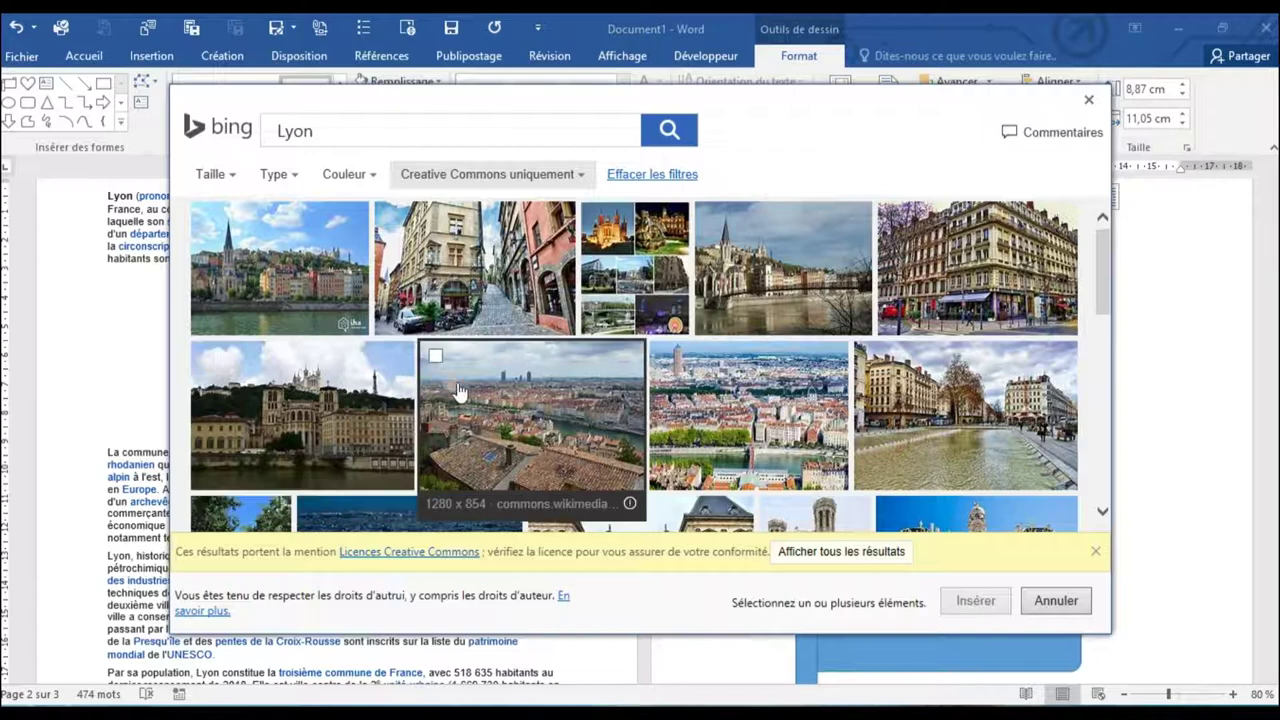
left_click(708, 318)
left_click(988, 607)
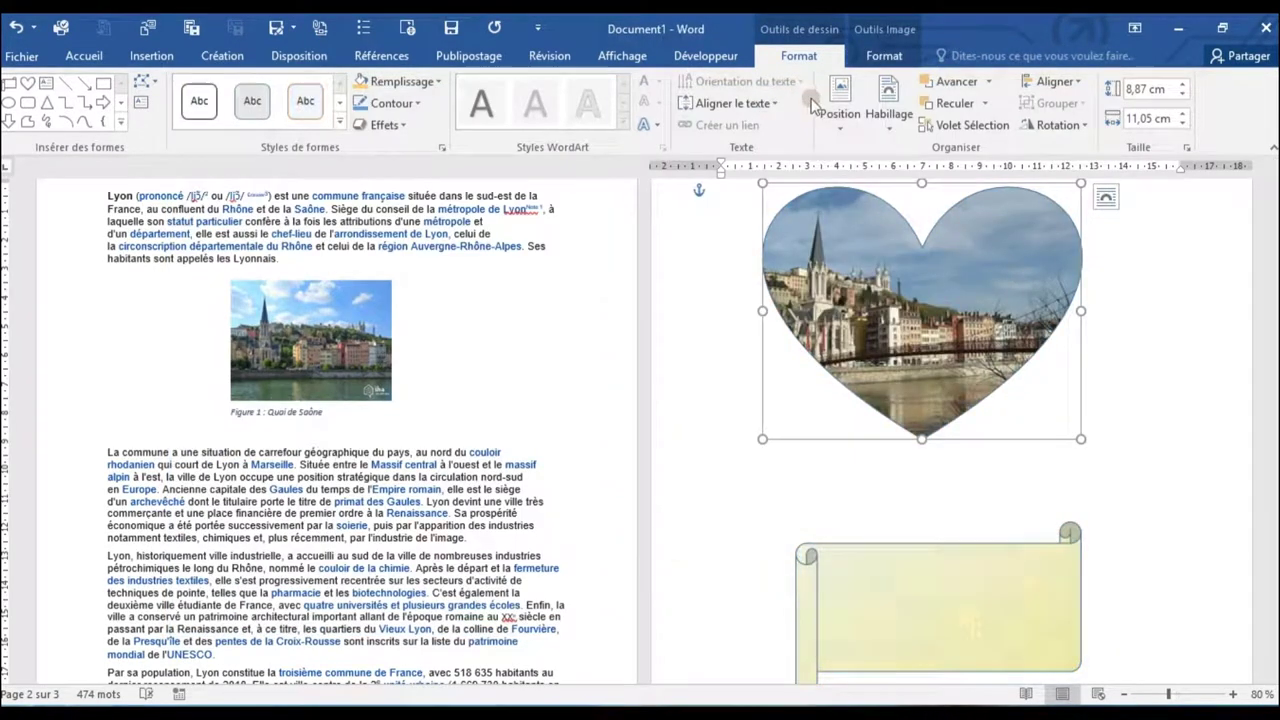
Give the heart a tilted 3D preset effect
left_click(386, 125)
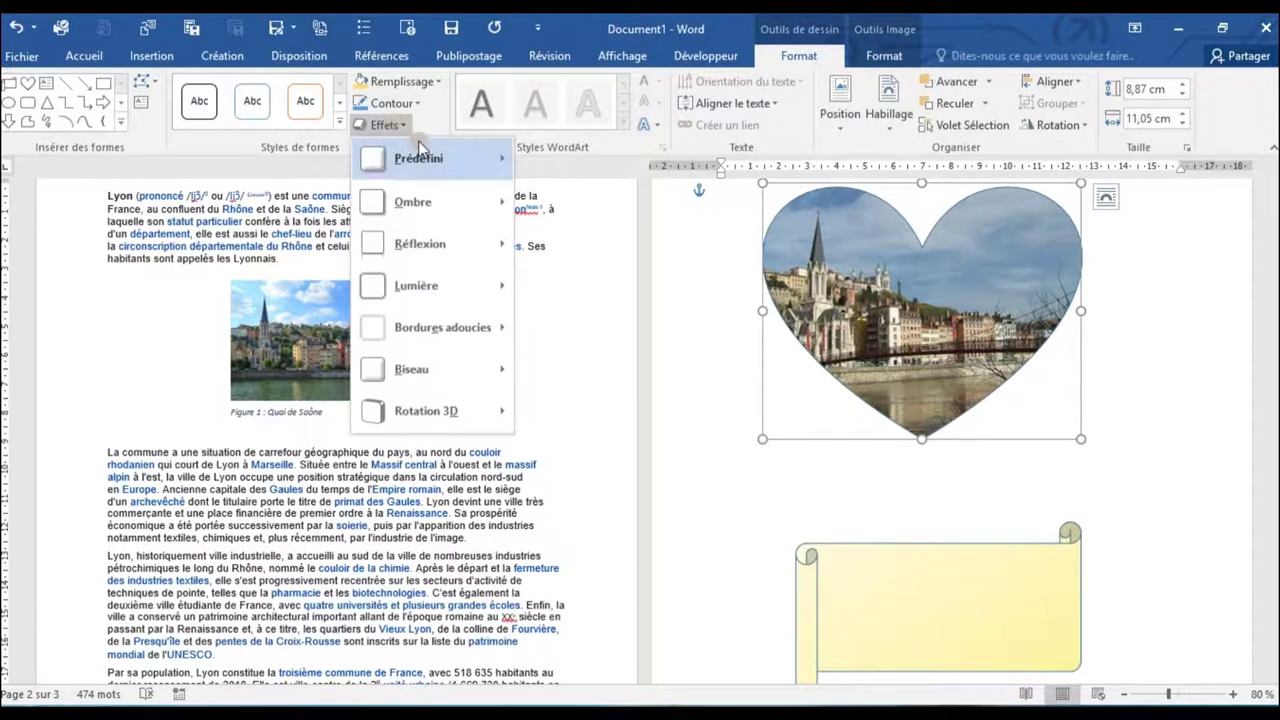
mouse_move(430, 158)
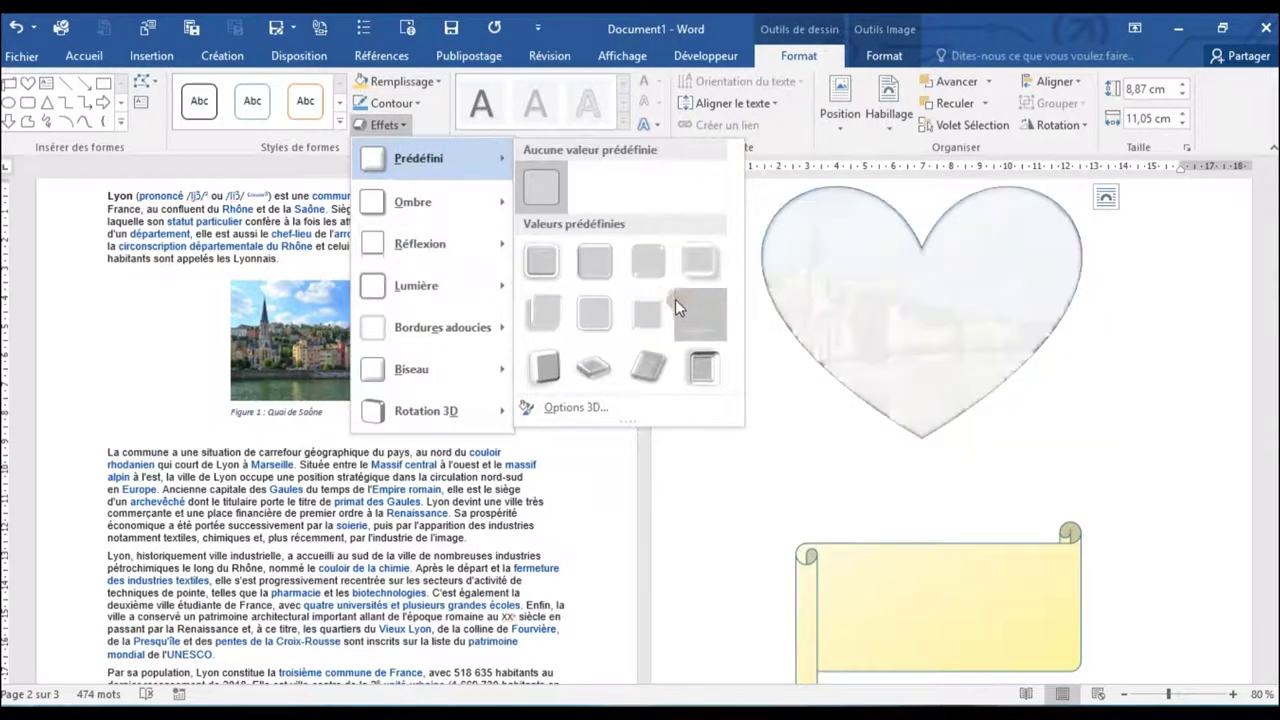
left_click(659, 378)
left_click(816, 512)
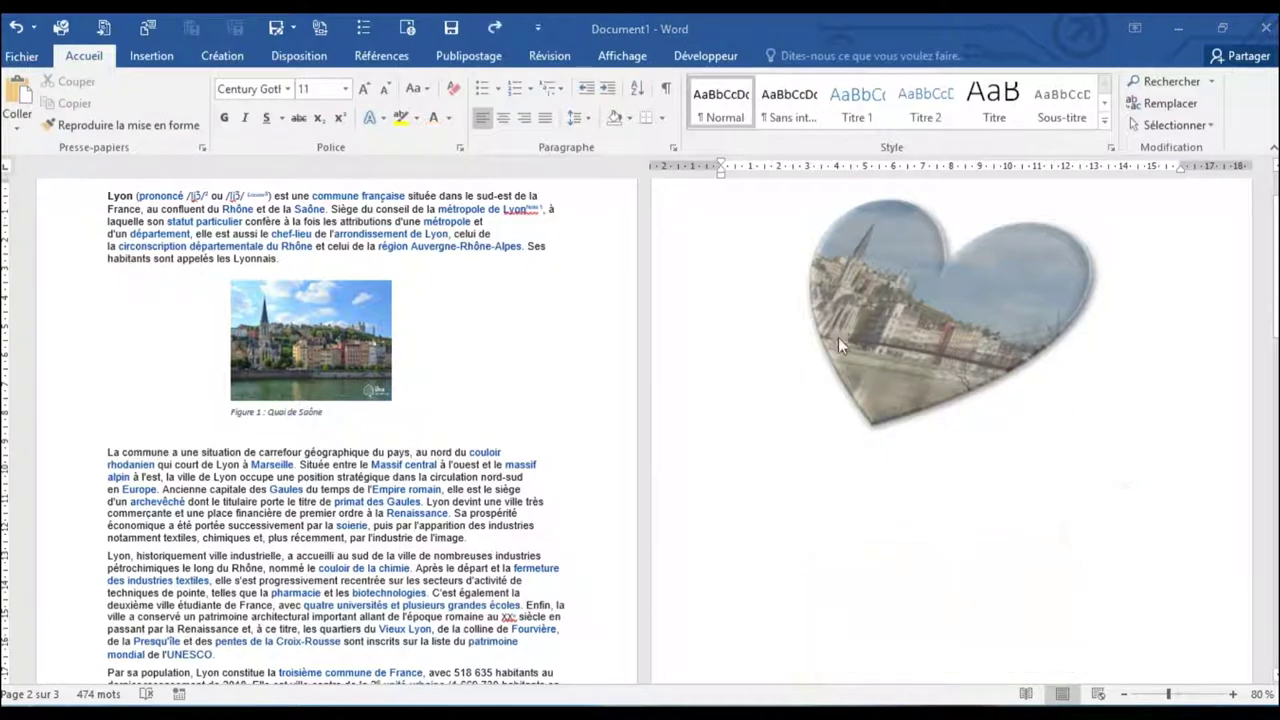
Write 'Bienvenue à Lyon' inside the heart, bold and enlarged to 28 pt
right_click(917, 319)
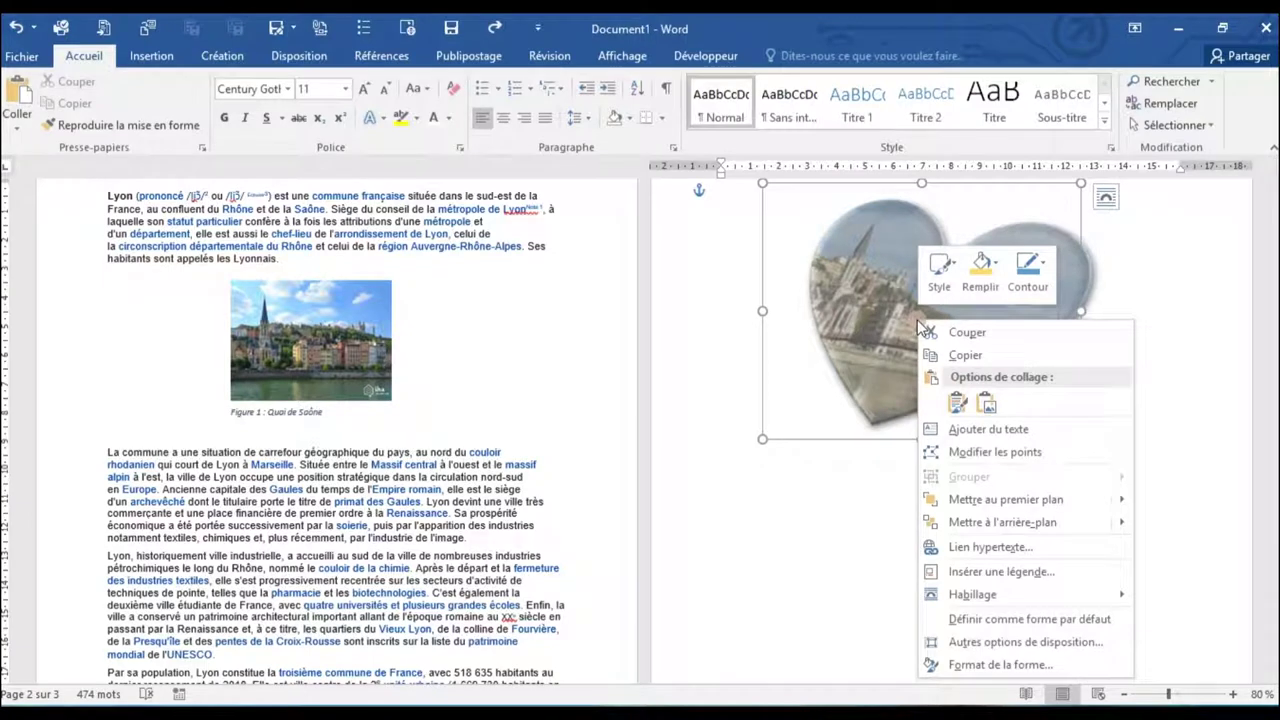
left_click(968, 429)
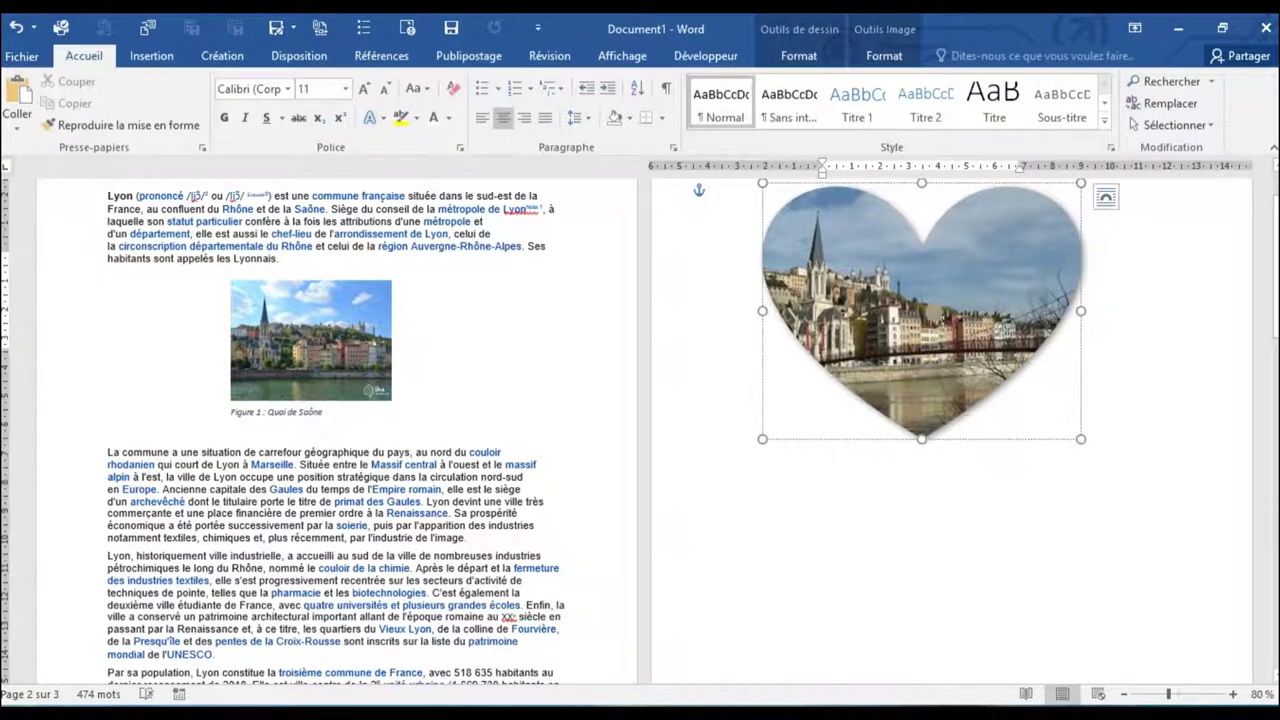
type("Lyon")
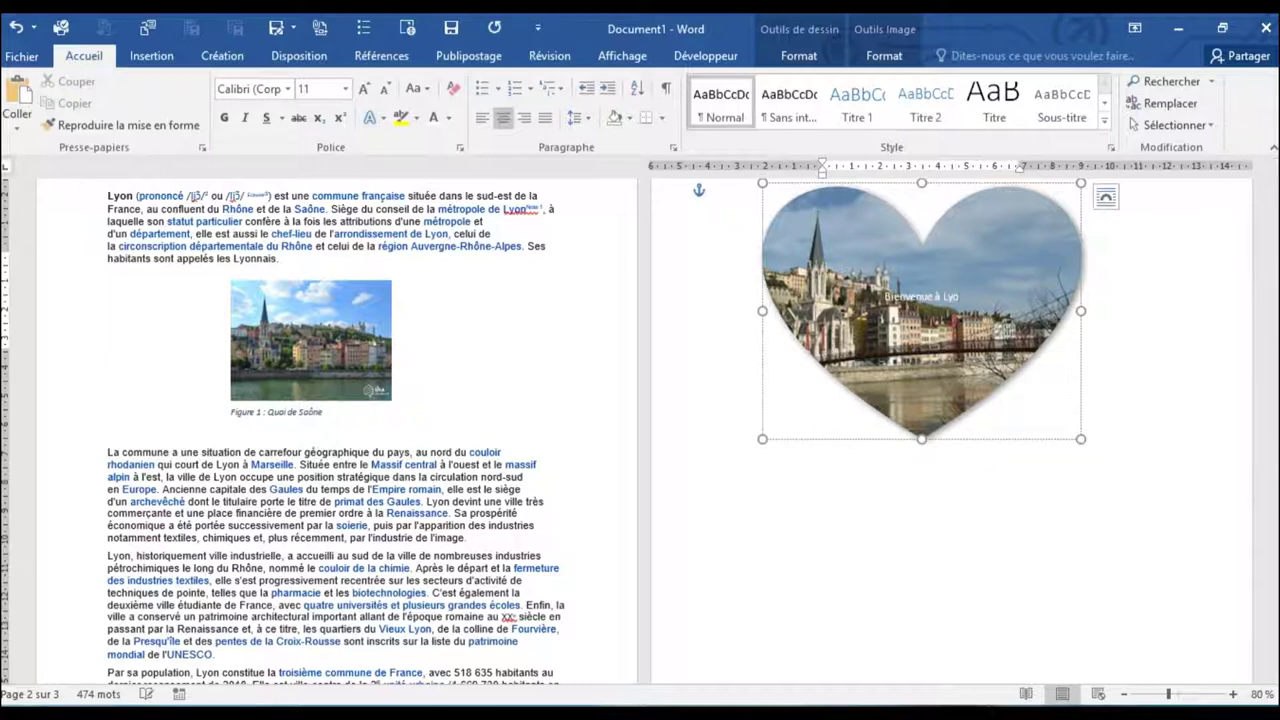
triple_click(937, 298)
left_click(948, 265)
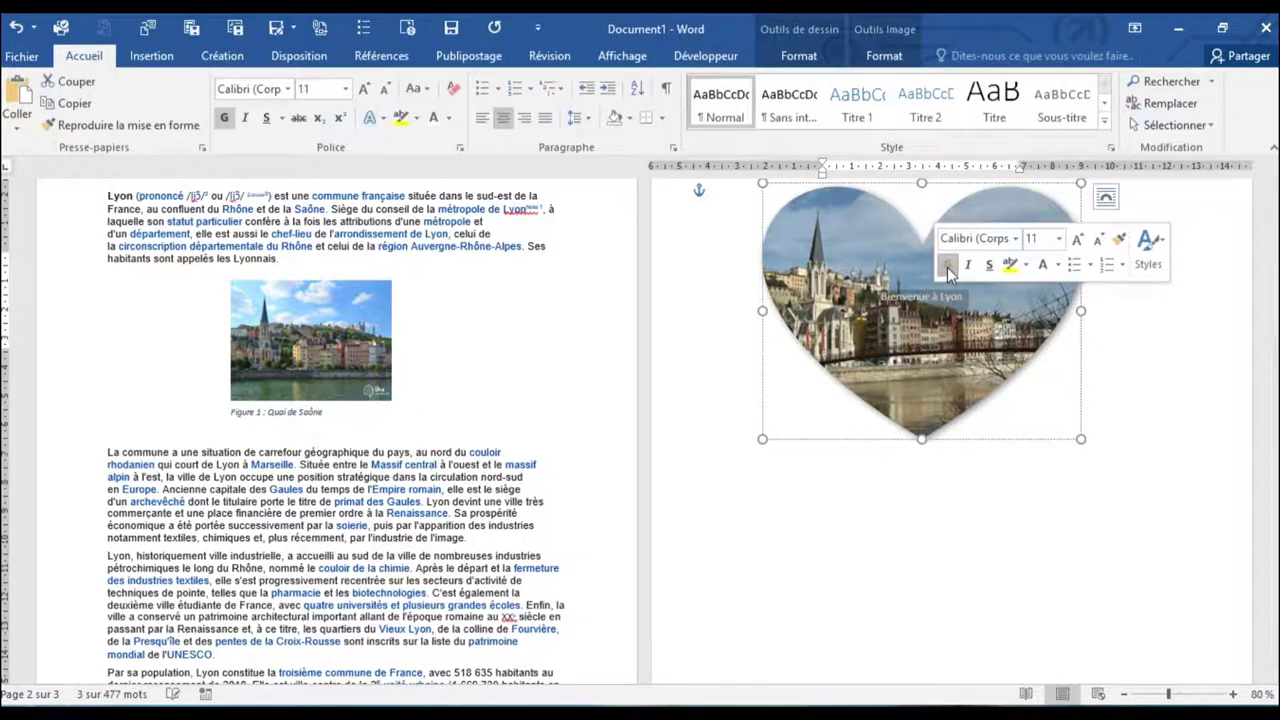
left_click(364, 88)
left_click(364, 88)
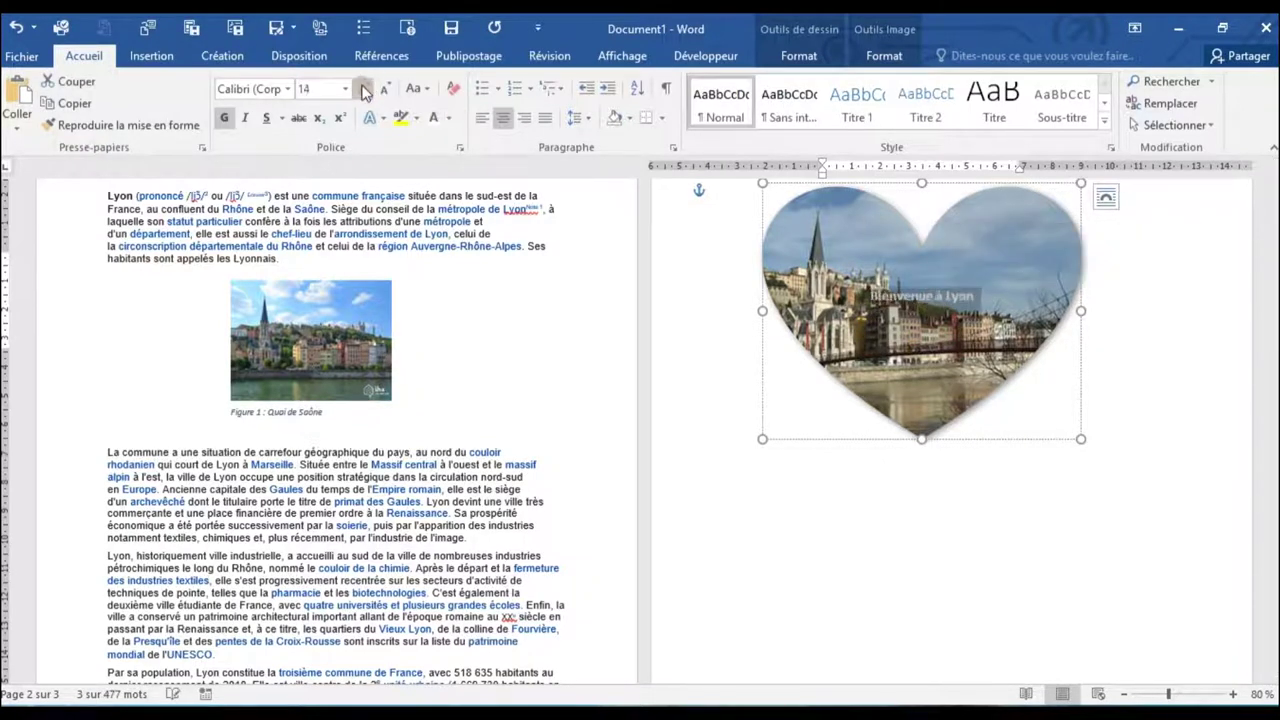
left_click(364, 88)
left_click(364, 88)
left_click(364, 88)
left_click(364, 88)
left_click(364, 88)
left_click(364, 88)
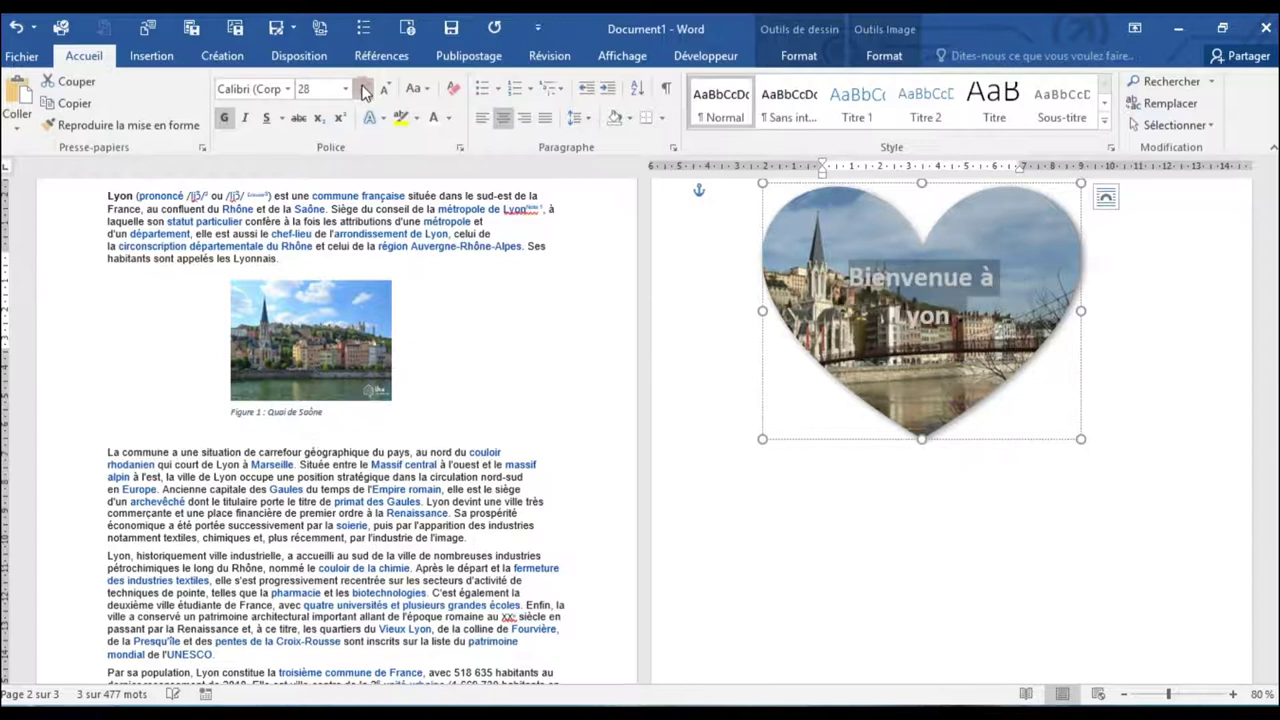
left_click(1033, 563)
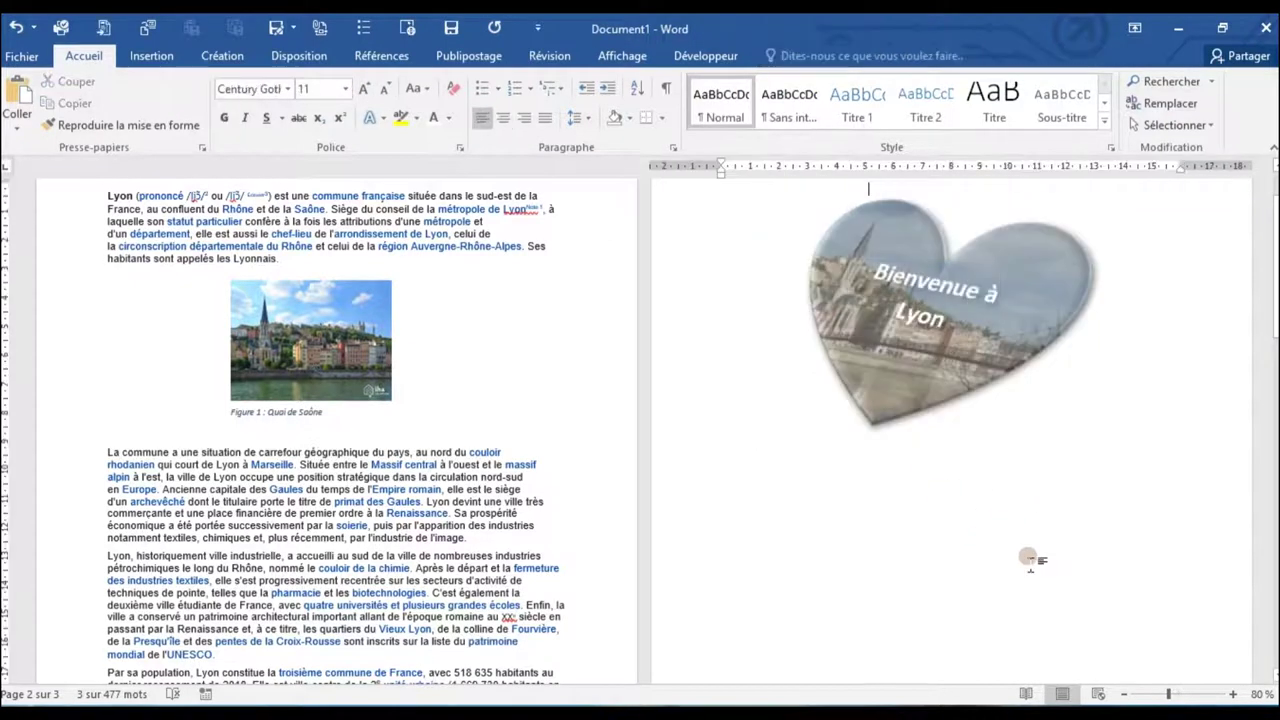